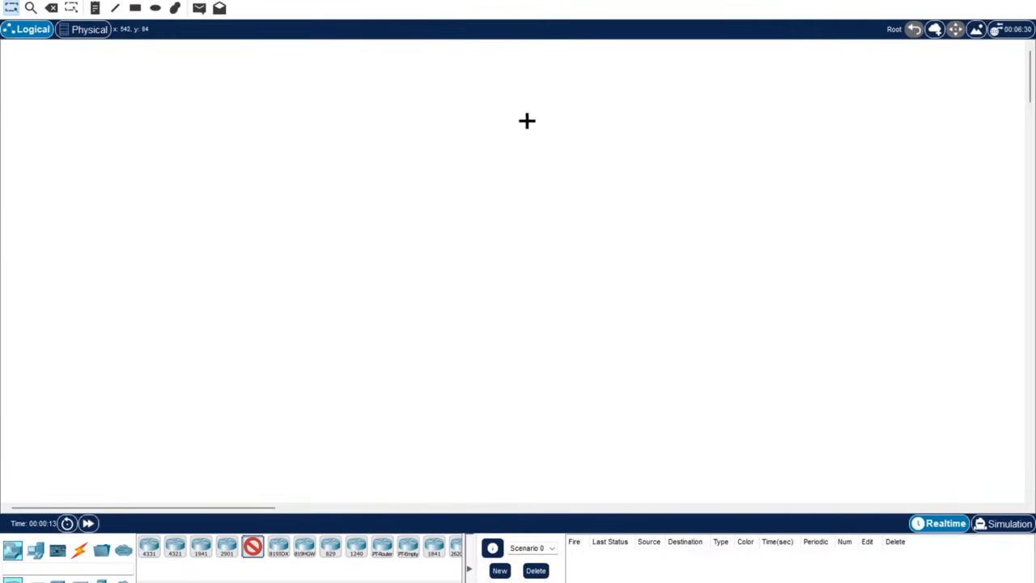
# Place a 2911 router, a Router-PT-Empty and a Router-PT, grouping Router1 and Router2 top-left.
pyautogui.click(521, 126)
pyautogui.moveTo(528, 130); pyautogui.dragTo(533, 101)
pyautogui.click(533, 185)
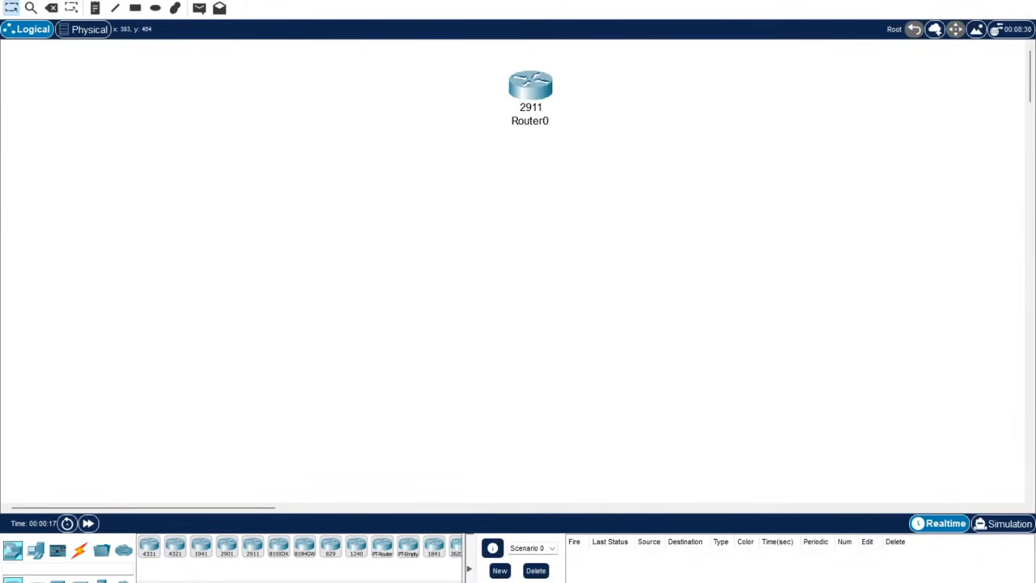
pyautogui.click(409, 552)
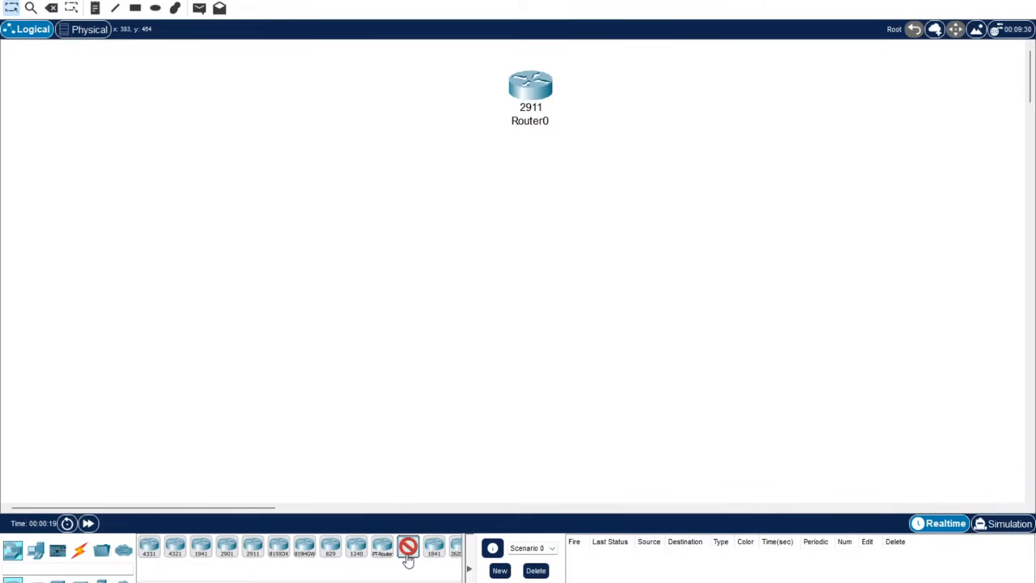
pyautogui.click(270, 221)
pyautogui.click(382, 556)
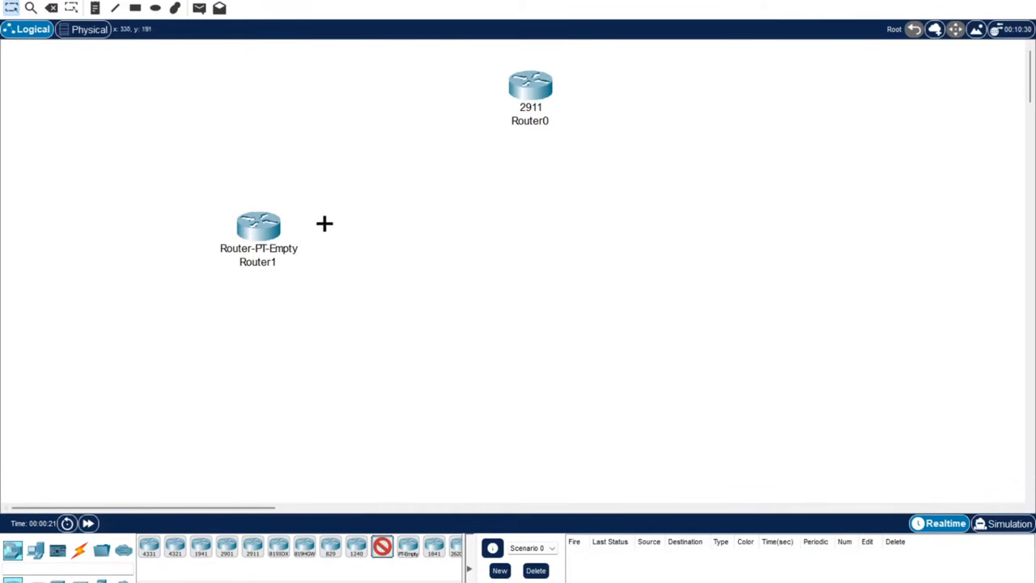
pyautogui.click(380, 239)
pyautogui.moveTo(186, 186); pyautogui.dragTo(184, 85)
pyautogui.click(151, 127)
pyautogui.moveTo(64, 81); pyautogui.dragTo(72, 96)
pyautogui.moveTo(191, 86); pyautogui.dragTo(162, 89)
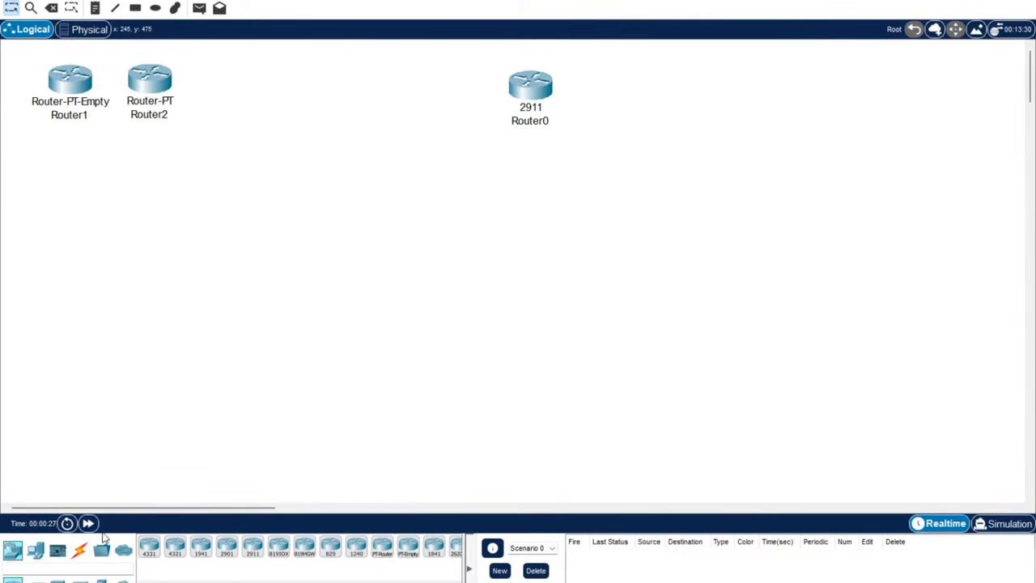
# Add two 2960-24TT switches and a Switch-PT-Empty, putting Switch1 beside the top routers.
pyautogui.click(35, 550)
pyautogui.click(149, 546)
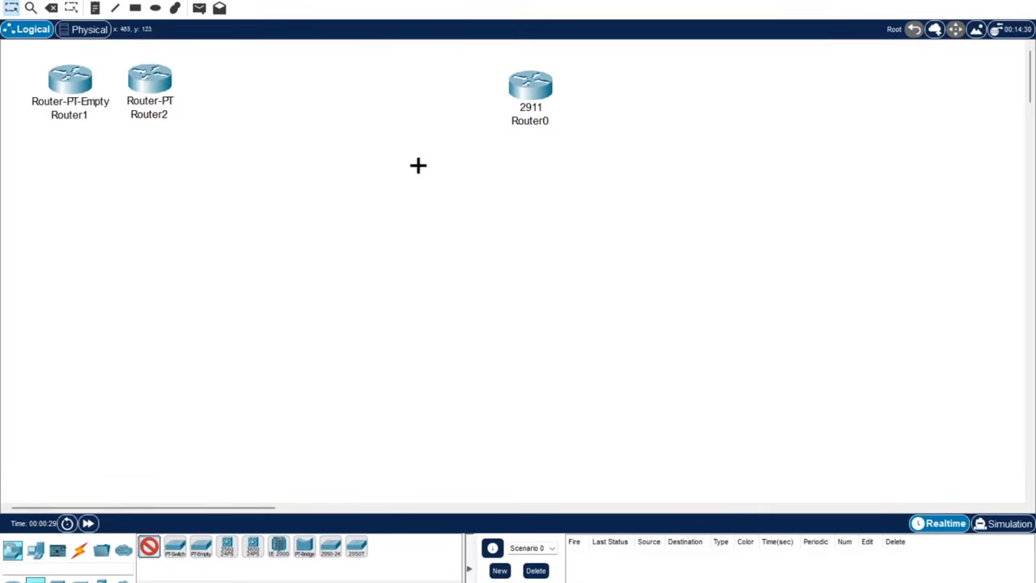
pyautogui.click(383, 191)
pyautogui.click(200, 546)
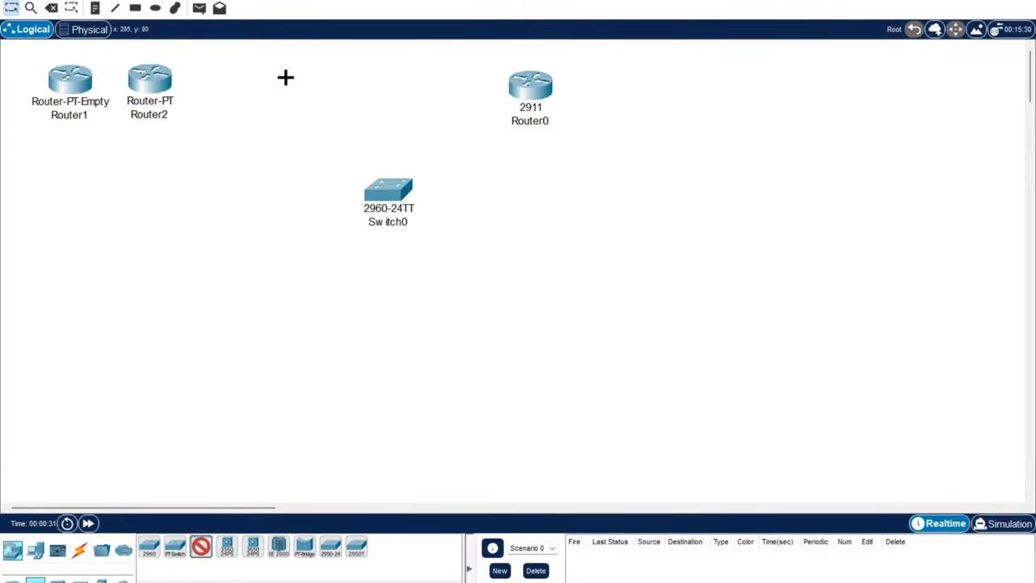
pyautogui.click(235, 84)
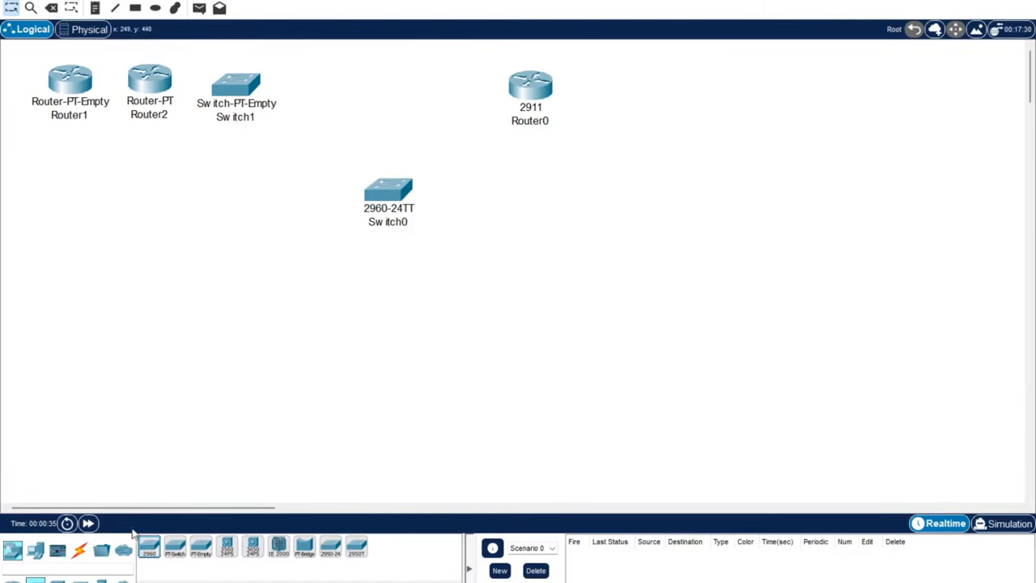
pyautogui.click(148, 549)
pyautogui.click(617, 203)
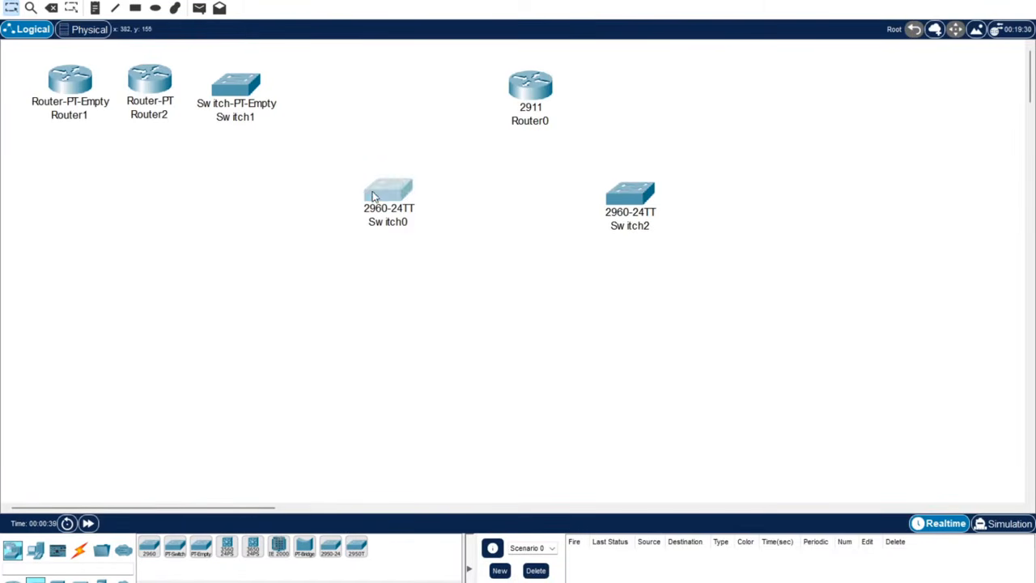
pyautogui.moveTo(369, 197); pyautogui.dragTo(377, 196)
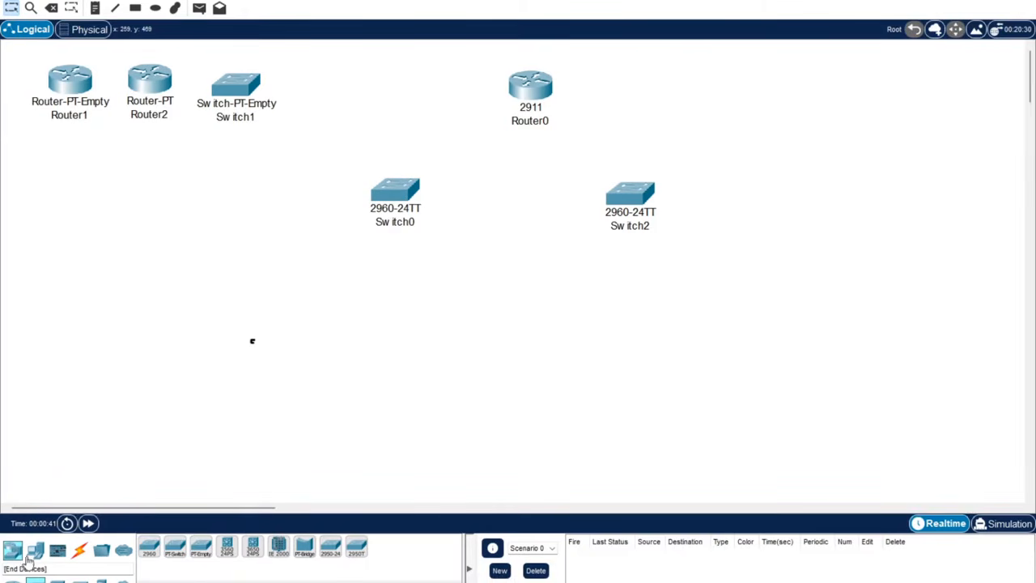
# Place a Server-PT, rename it DHCP, and position it left of Switch0.
pyautogui.click(35, 551)
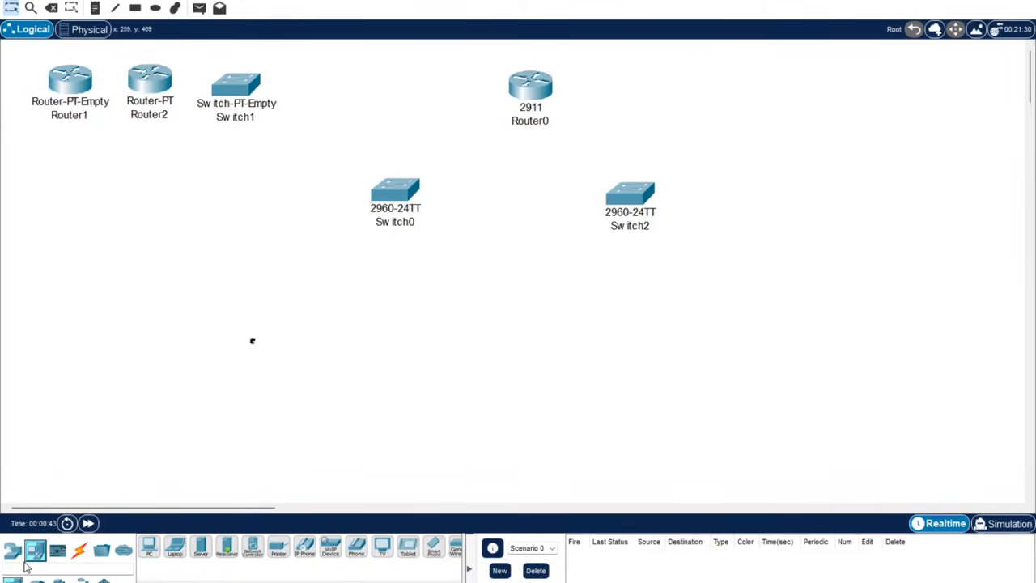
pyautogui.click(200, 547)
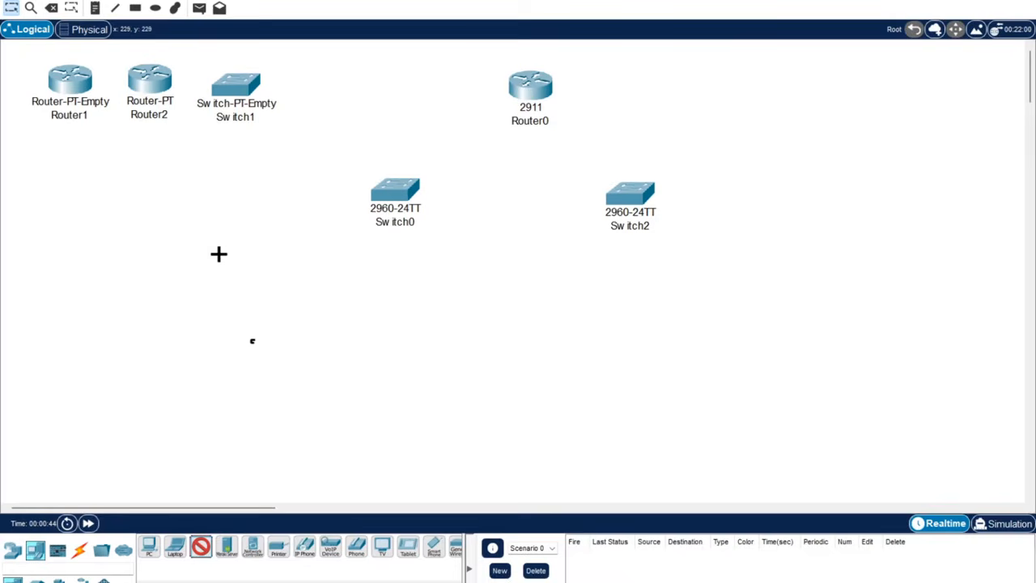
pyautogui.click(175, 219)
pyautogui.moveTo(175, 220); pyautogui.dragTo(161, 194)
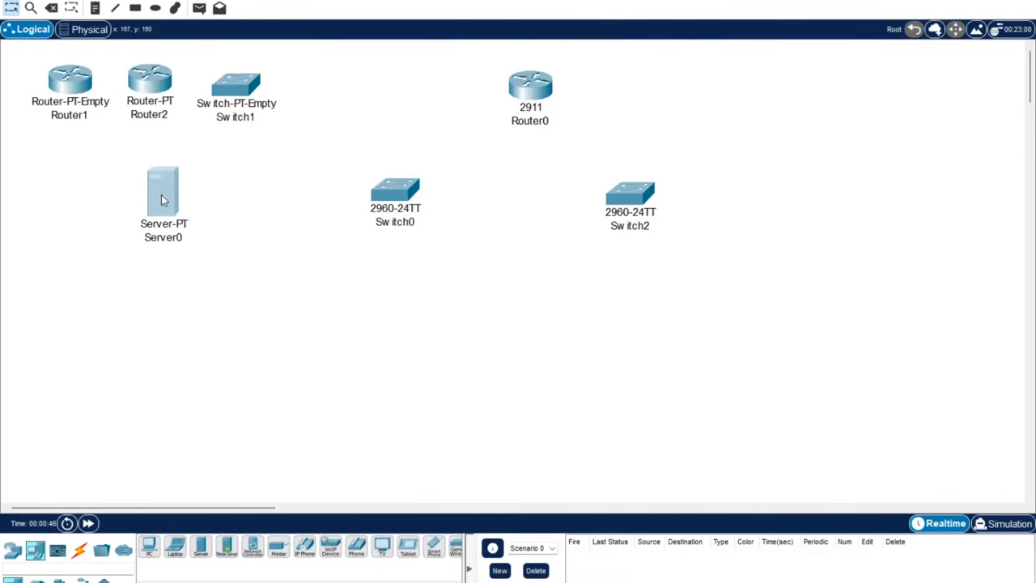
pyautogui.click(170, 251)
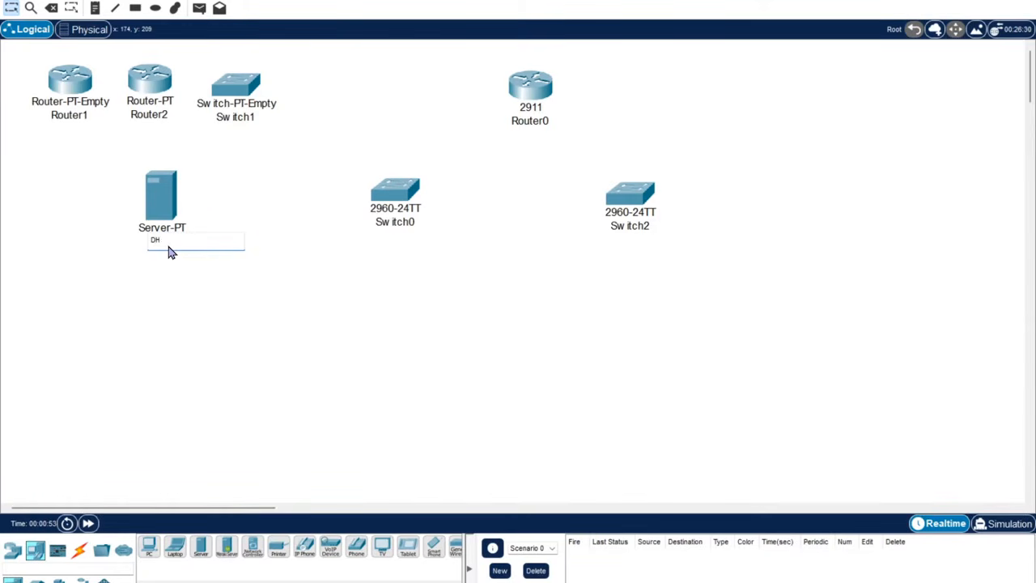
pyautogui.press('Return')
pyautogui.moveTo(374, 186); pyautogui.dragTo(378, 191)
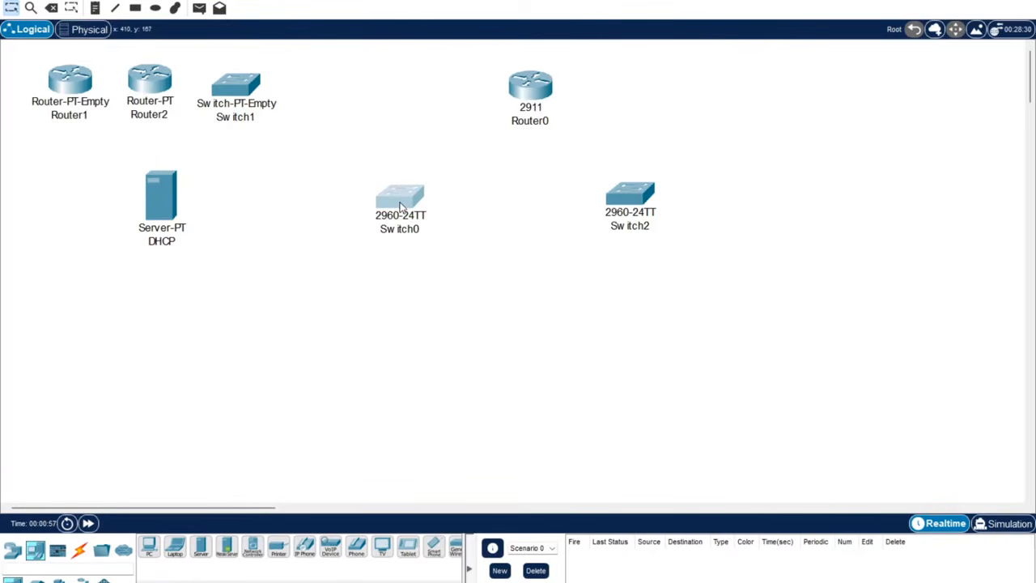
pyautogui.moveTo(152, 209); pyautogui.dragTo(230, 199)
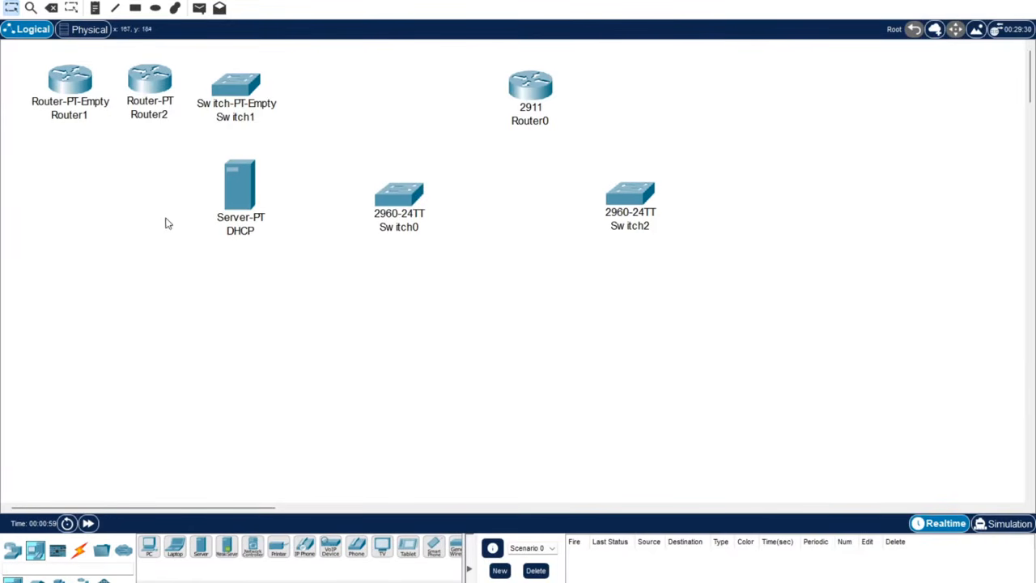
# Place PC0–PC3 and Laptop0 below and to the right of the switches.
pyautogui.click(149, 550)
pyautogui.click(277, 301)
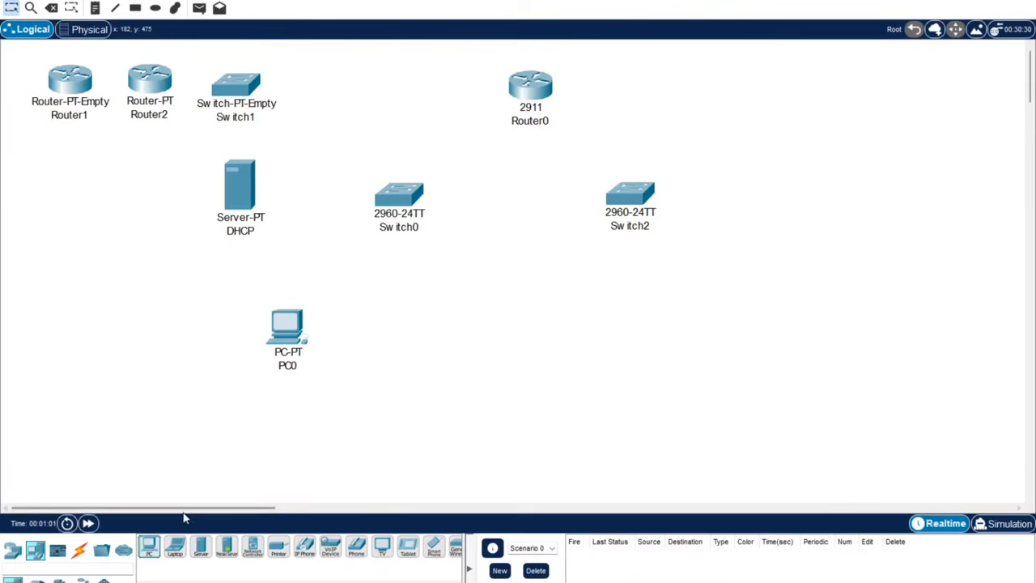
pyautogui.click(151, 549)
pyautogui.click(437, 326)
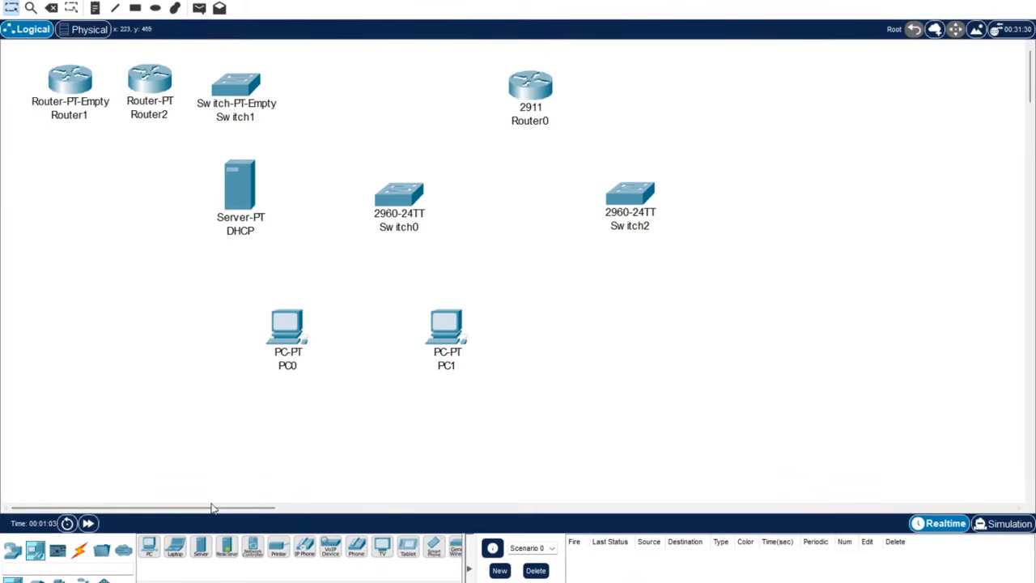
pyautogui.moveTo(175, 548); pyautogui.dragTo(555, 341)
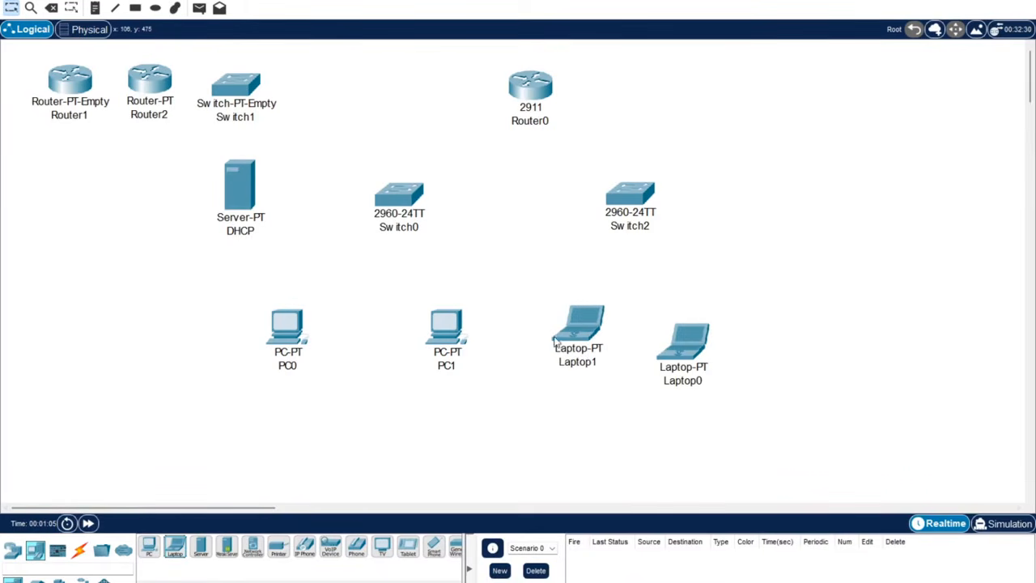
pyautogui.click(148, 549)
pyautogui.click(382, 382)
pyautogui.click(150, 549)
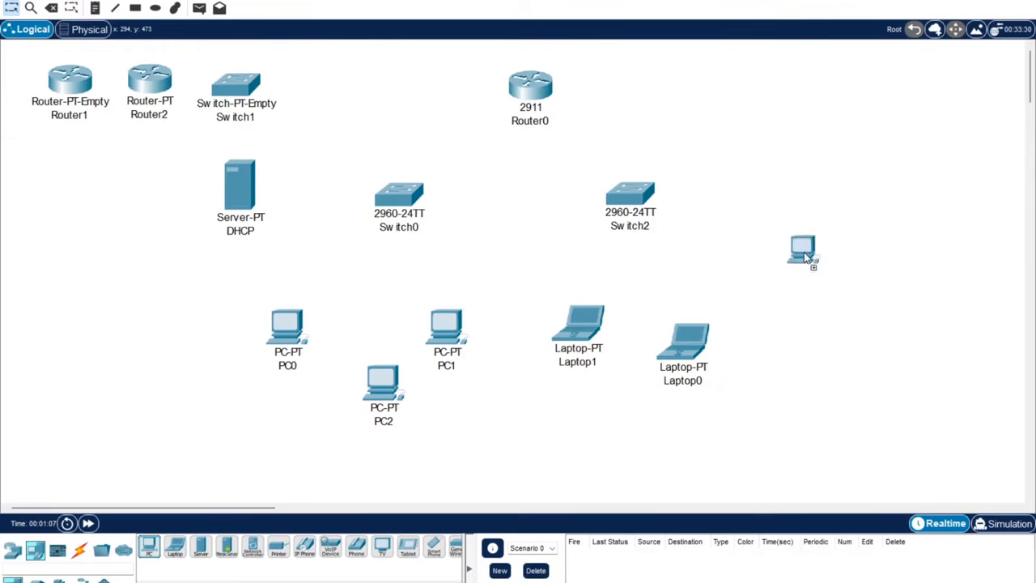
pyautogui.click(800, 261)
pyautogui.moveTo(795, 267); pyautogui.dragTo(781, 253)
# Arrange the PCs and laptops, adding Laptop2 near the top right.
pyautogui.moveTo(684, 344); pyautogui.dragTo(729, 332)
pyautogui.moveTo(598, 362); pyautogui.dragTo(623, 366)
pyautogui.moveTo(288, 344); pyautogui.dragTo(259, 321)
pyautogui.moveTo(390, 395); pyautogui.dragTo(344, 354)
pyautogui.moveTo(442, 340); pyautogui.dragTo(456, 319)
pyautogui.moveTo(339, 366); pyautogui.dragTo(360, 370)
pyautogui.moveTo(175, 547); pyautogui.dragTo(771, 112)
pyautogui.moveTo(807, 247); pyautogui.dragTo(850, 237)
pyautogui.moveTo(776, 120); pyautogui.dragTo(785, 131)
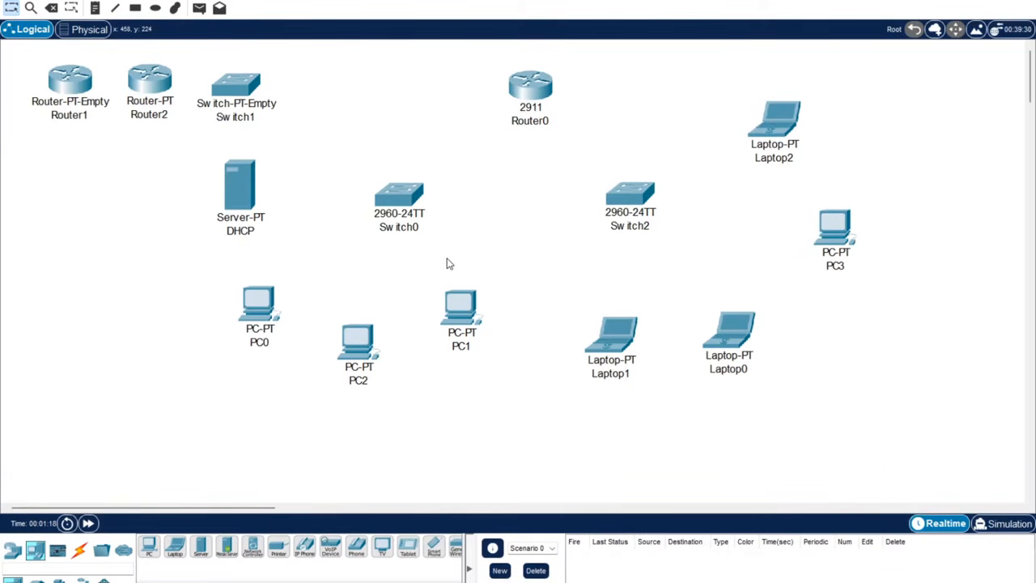
pyautogui.click(70, 79)
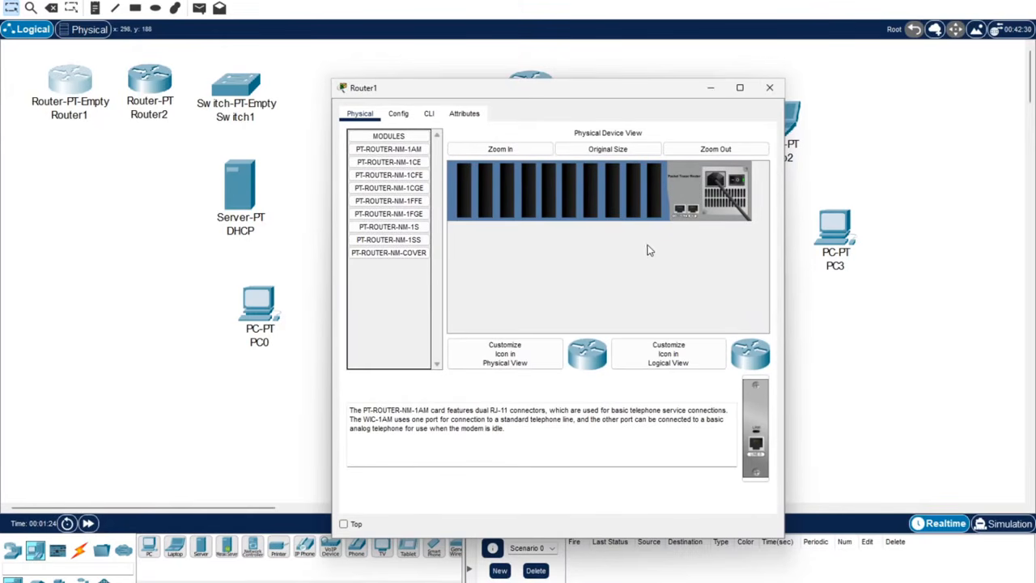
# Install a PT-ROUTER-NM-1CGE module in Router1's empty slot with the router powered off.
pyautogui.click(391, 187)
pyautogui.press('Up')
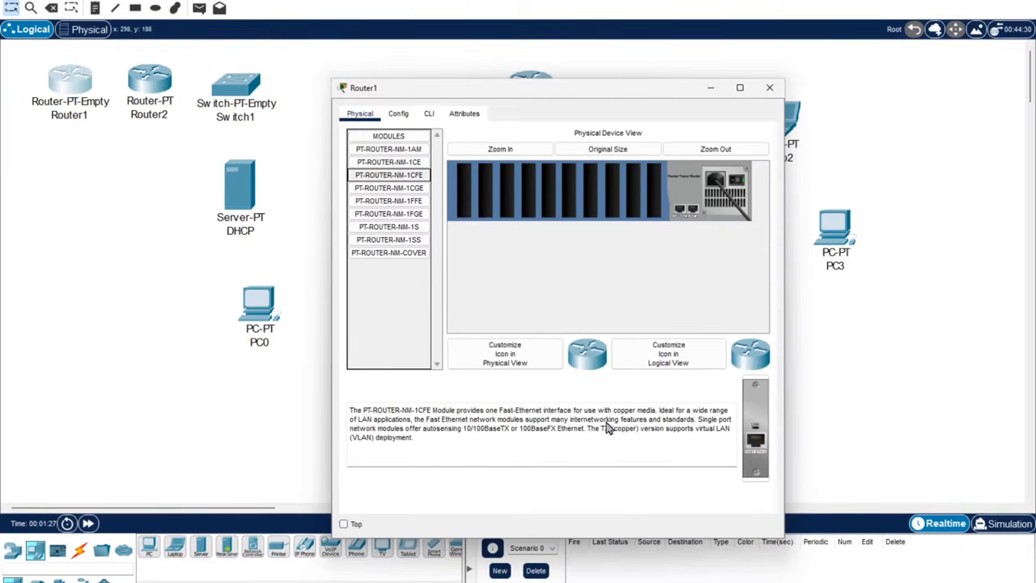
pyautogui.click(394, 188)
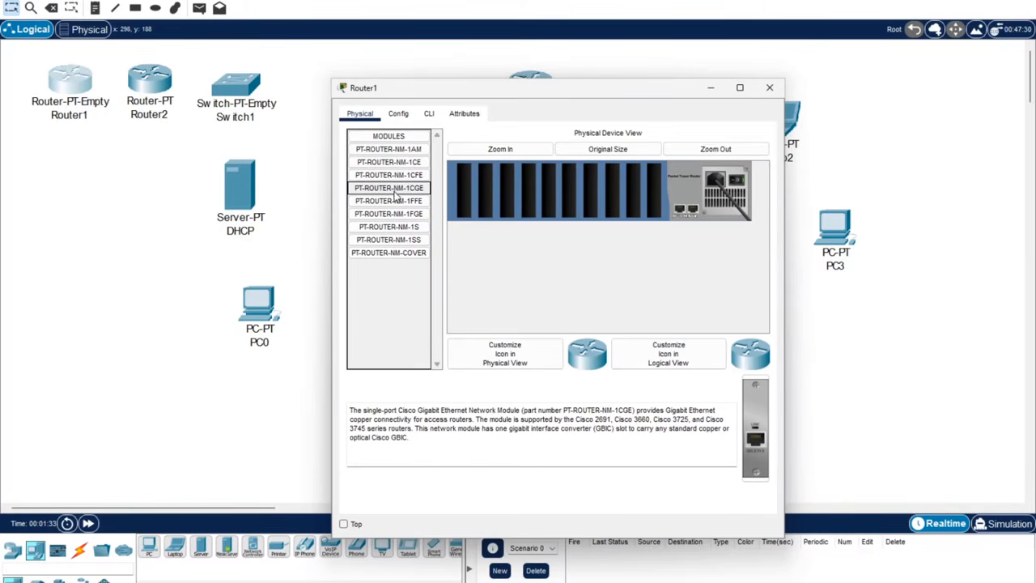
pyautogui.moveTo(396, 196); pyautogui.dragTo(702, 185)
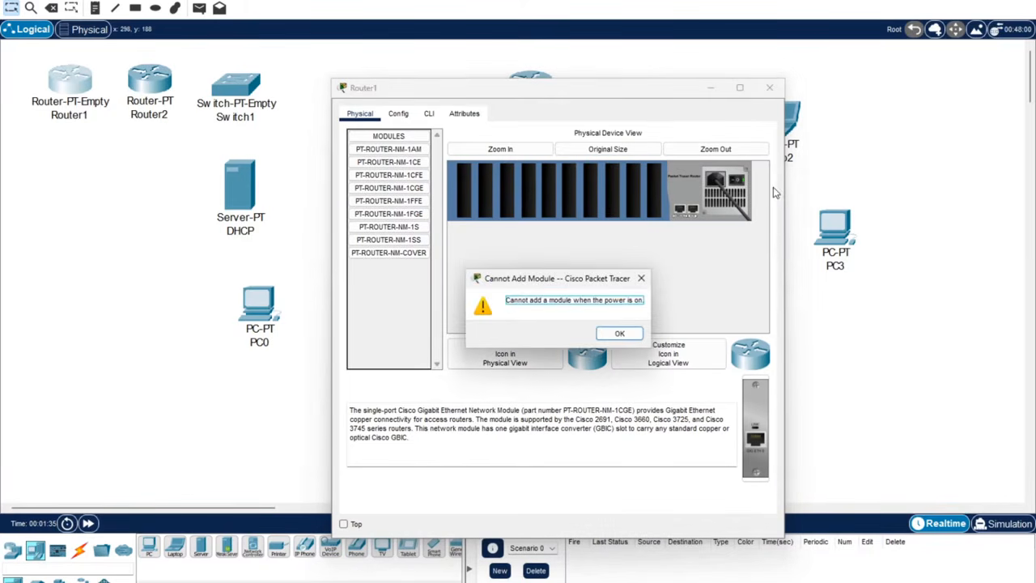
pyautogui.click(615, 334)
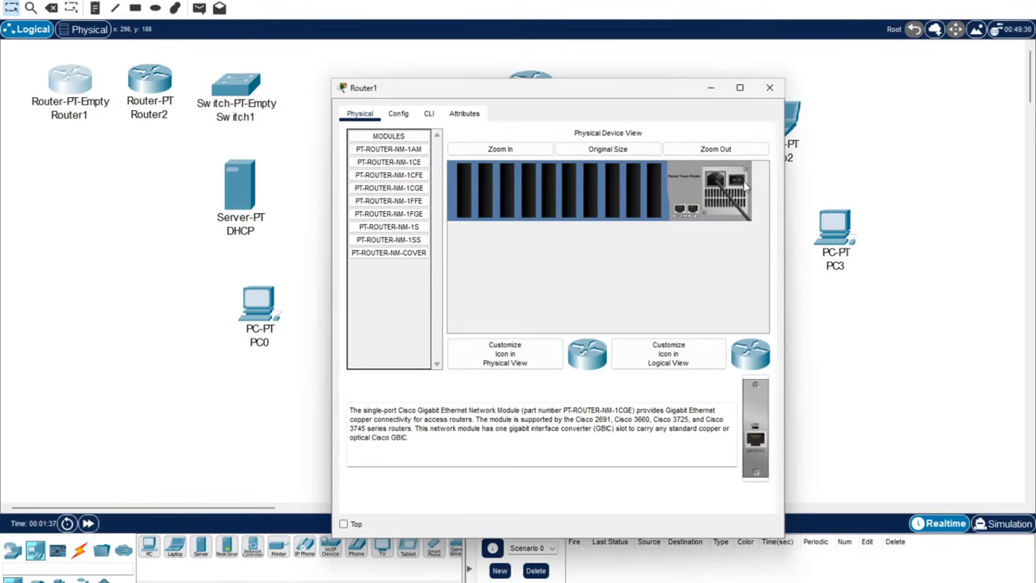
pyautogui.moveTo(389, 188); pyautogui.dragTo(663, 185)
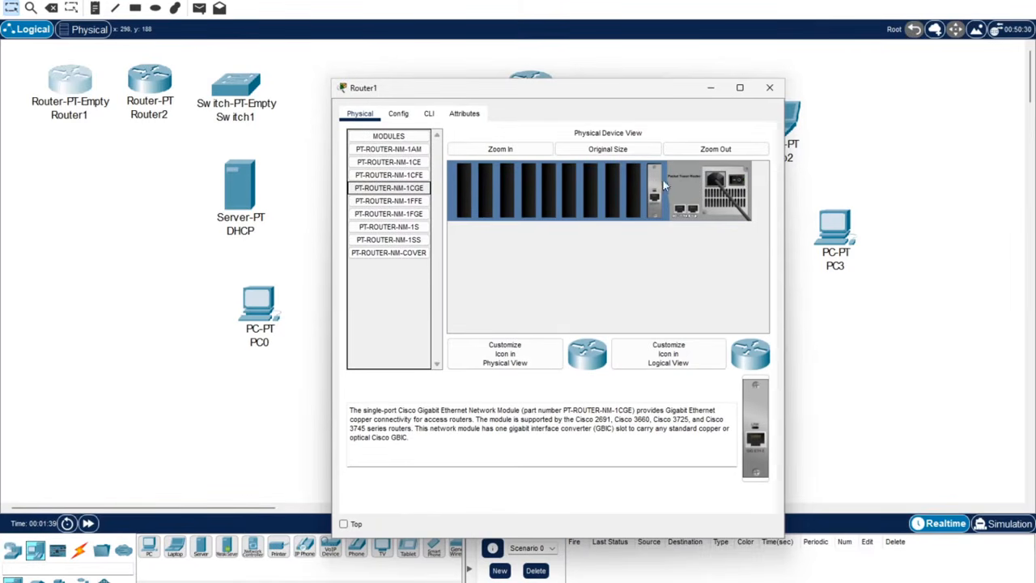
pyautogui.click(770, 88)
# Review the 1CFE and 1CGE modules available for Switch1.
pyautogui.click(235, 85)
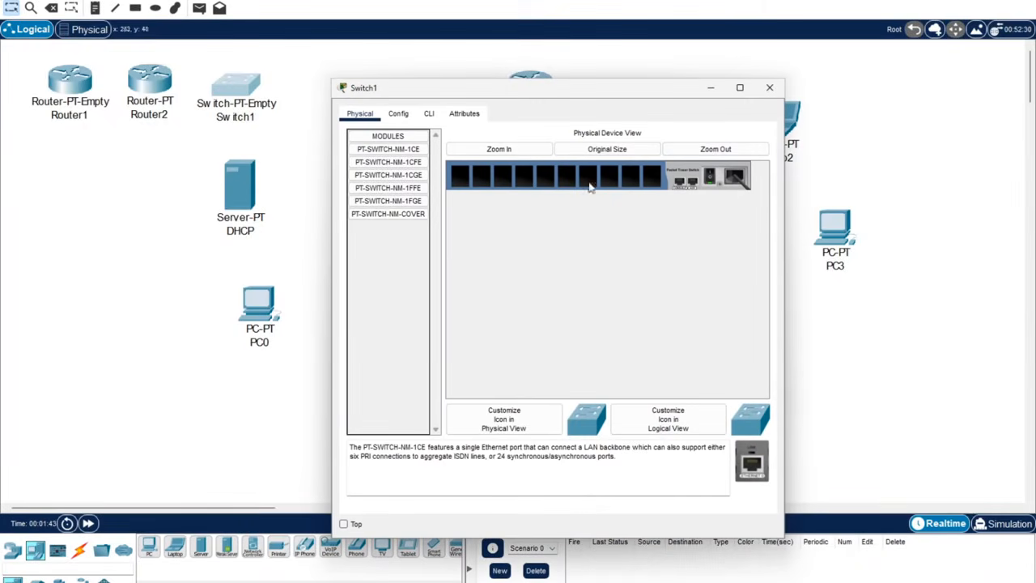
pyautogui.click(388, 162)
pyautogui.click(394, 178)
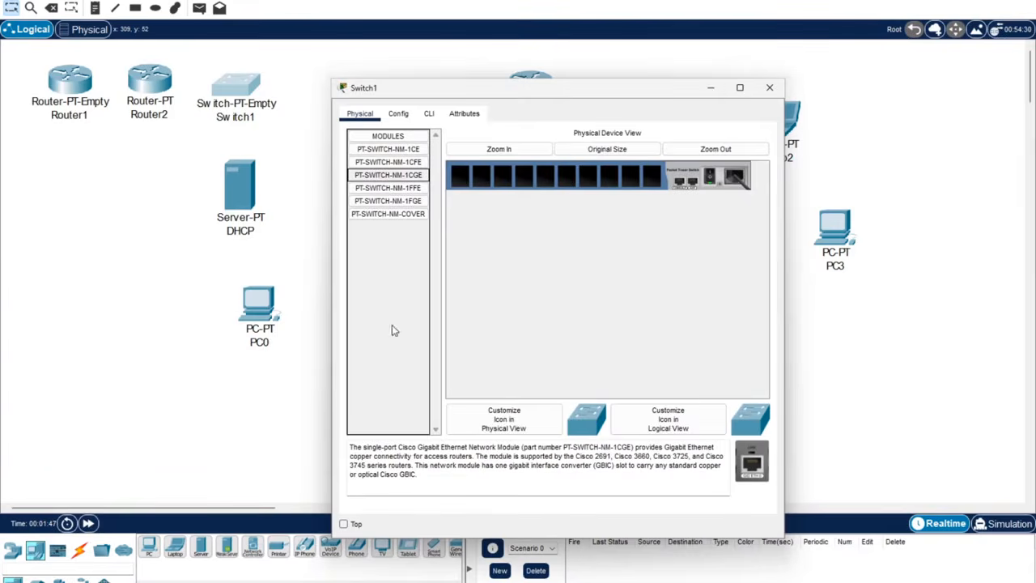
pyautogui.click(769, 87)
# Remove two modules from Router2's chassis, then select Router1, Router2 and Switch1.
pyautogui.click(158, 87)
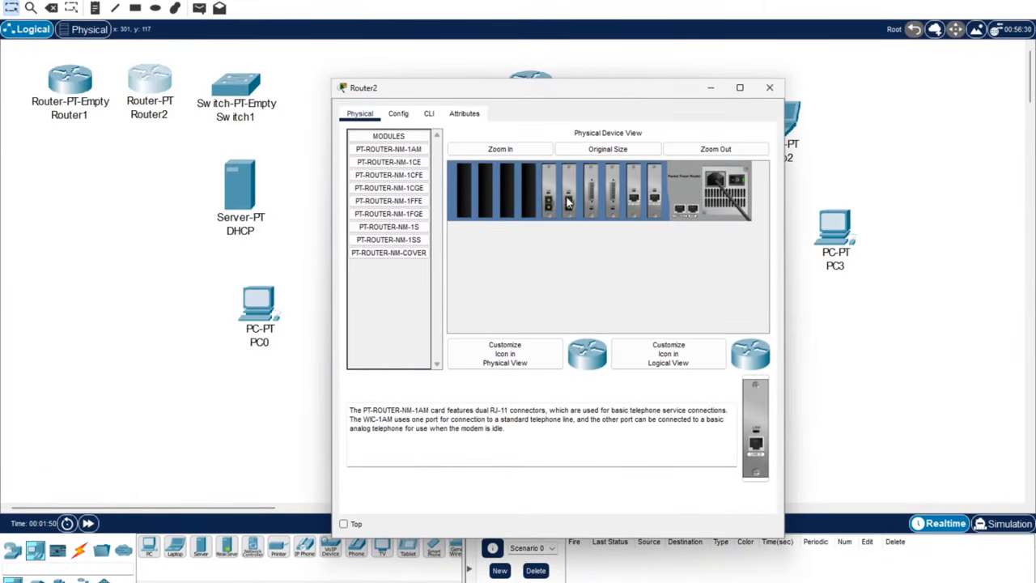
pyautogui.moveTo(654, 196); pyautogui.dragTo(405, 285)
pyautogui.moveTo(615, 195); pyautogui.dragTo(404, 282)
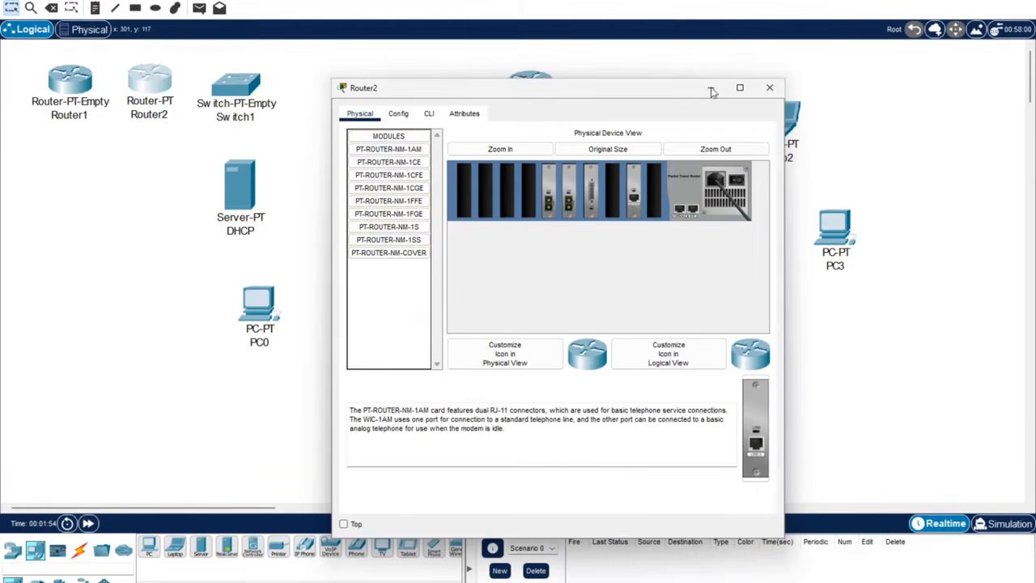
pyautogui.click(769, 88)
pyautogui.moveTo(322, 84); pyautogui.dragTo(47, 71)
# Delete Router1, Router2 and Switch1 from the topology.
pyautogui.click(53, 10)
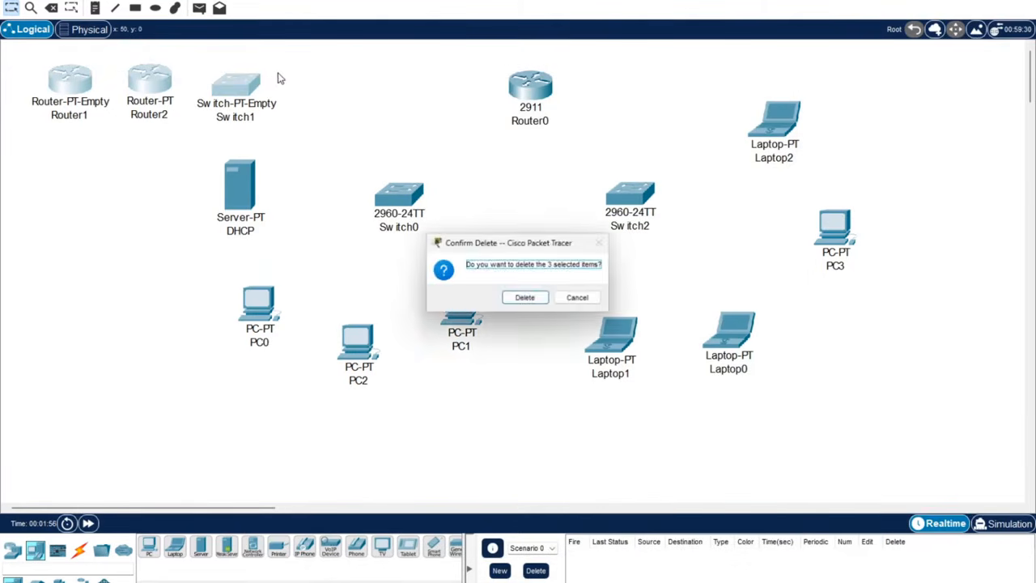
pyautogui.click(522, 299)
pyautogui.click(15, 8)
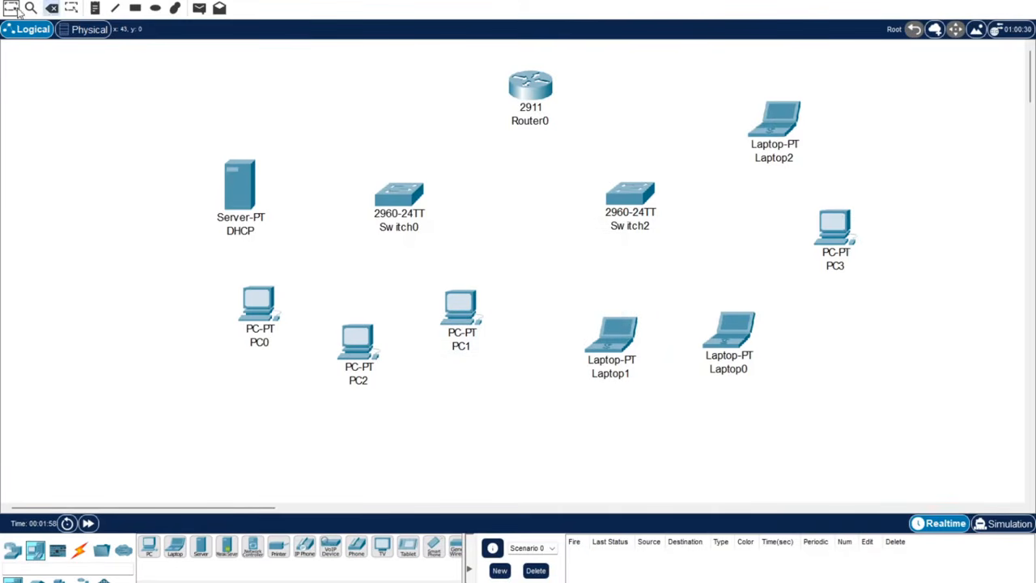
# Move all remaining devices down-left as one group and adjust the view.
pyautogui.moveTo(182, 108); pyautogui.dragTo(900, 444)
pyautogui.moveTo(538, 92); pyautogui.dragTo(495, 136)
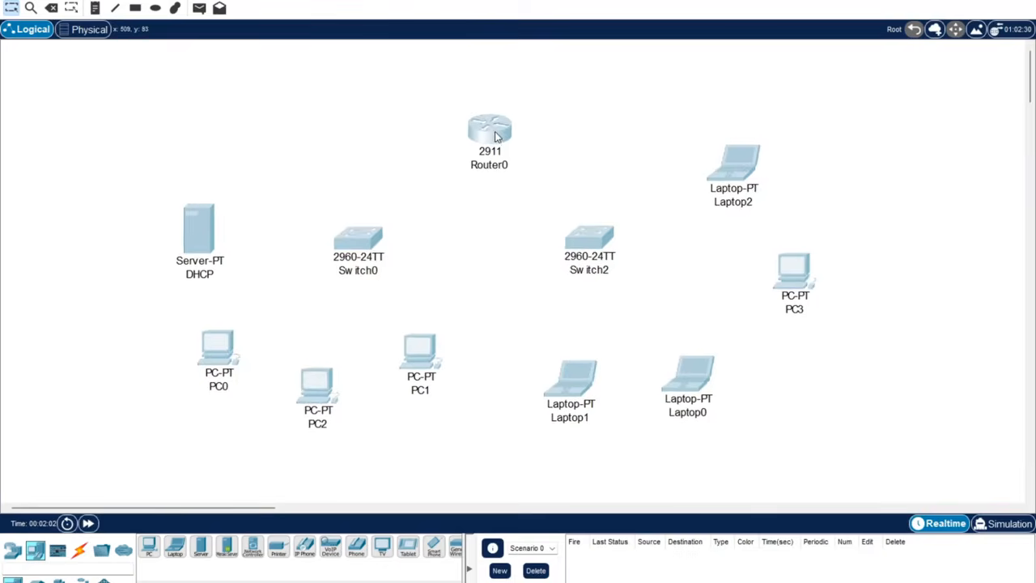
pyautogui.click(340, 78)
pyautogui.scroll(2, 280, 178)
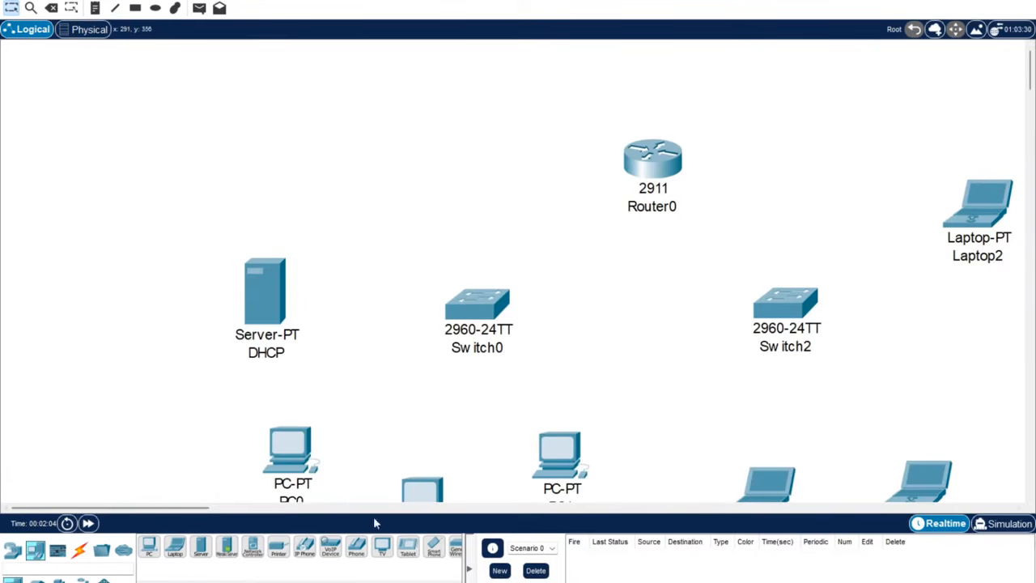
pyautogui.moveTo(200, 508); pyautogui.dragTo(238, 523)
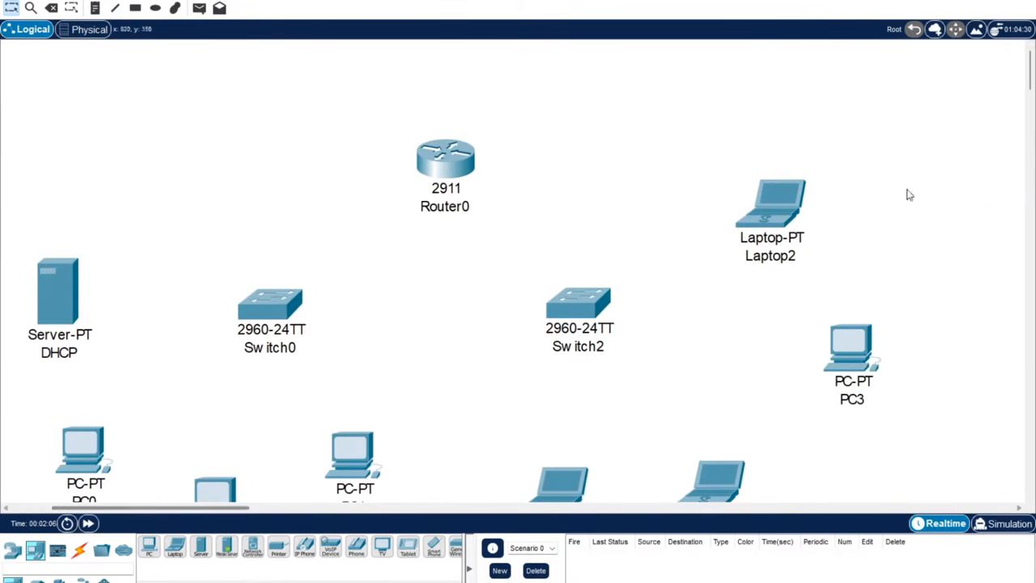
pyautogui.moveTo(1030, 71); pyautogui.dragTo(1030, 79)
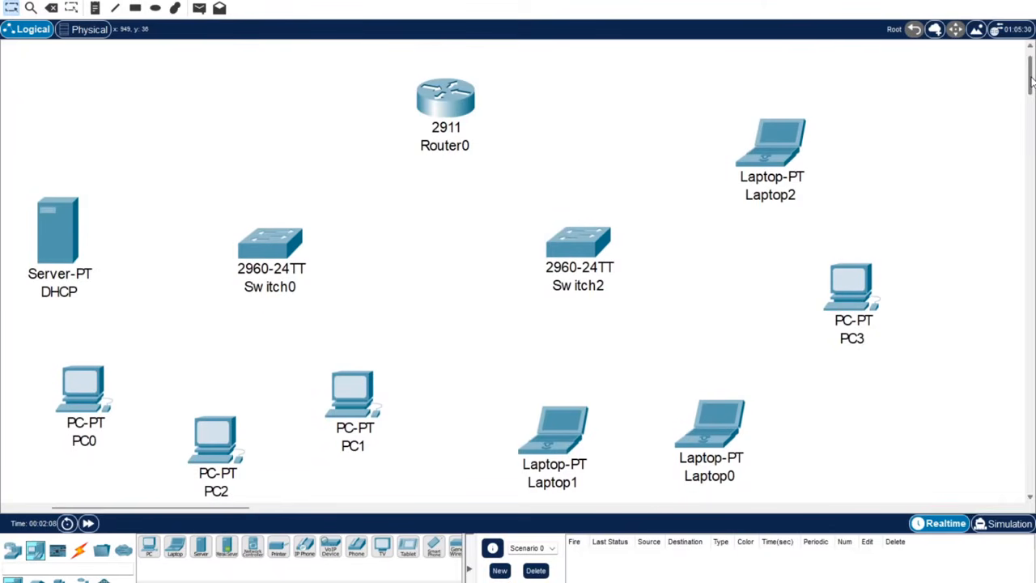
pyautogui.moveTo(204, 513); pyautogui.dragTo(189, 515)
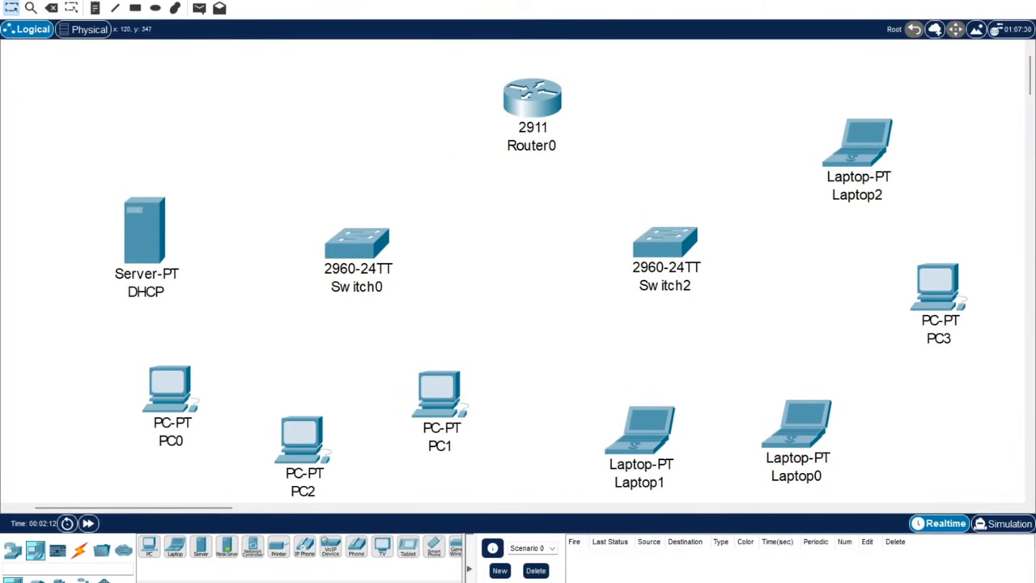
pyautogui.click(79, 550)
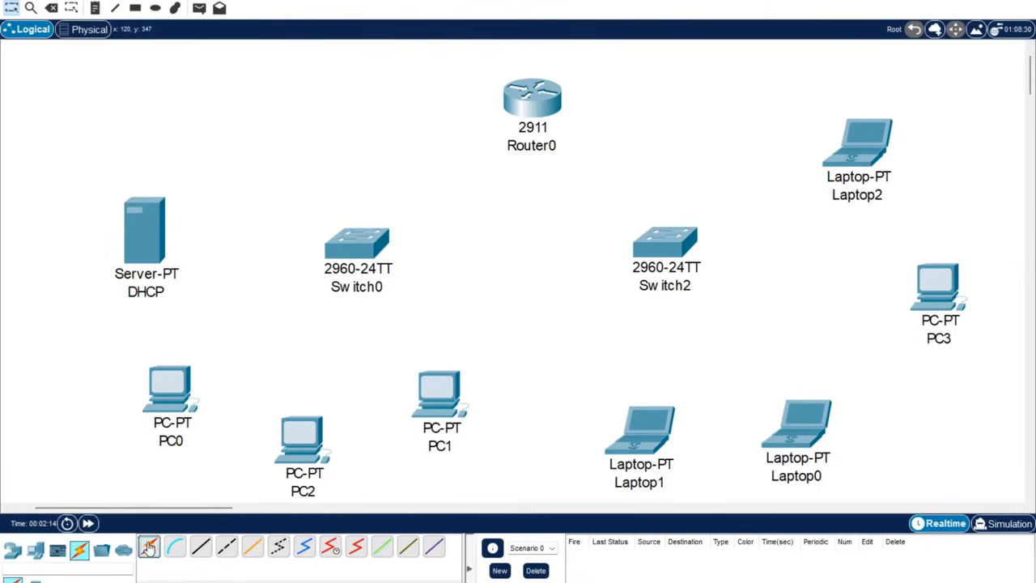
# Cable PC1, PC2, PC0 and the DHCP server to Switch0 with automatic cables.
pyautogui.click(148, 547)
pyautogui.click(349, 243)
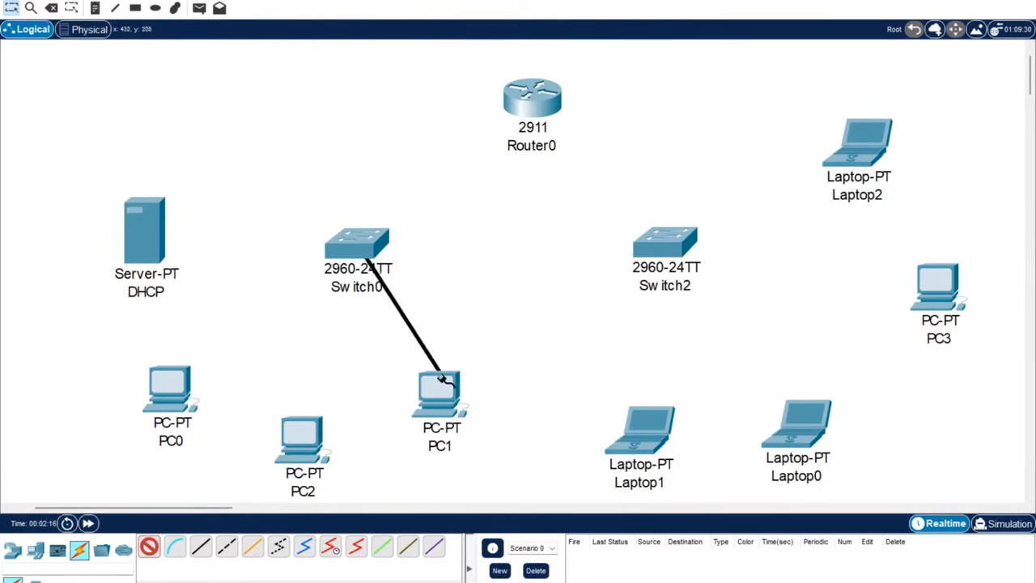
pyautogui.click(441, 379)
pyautogui.click(148, 548)
pyautogui.click(337, 263)
pyautogui.click(311, 437)
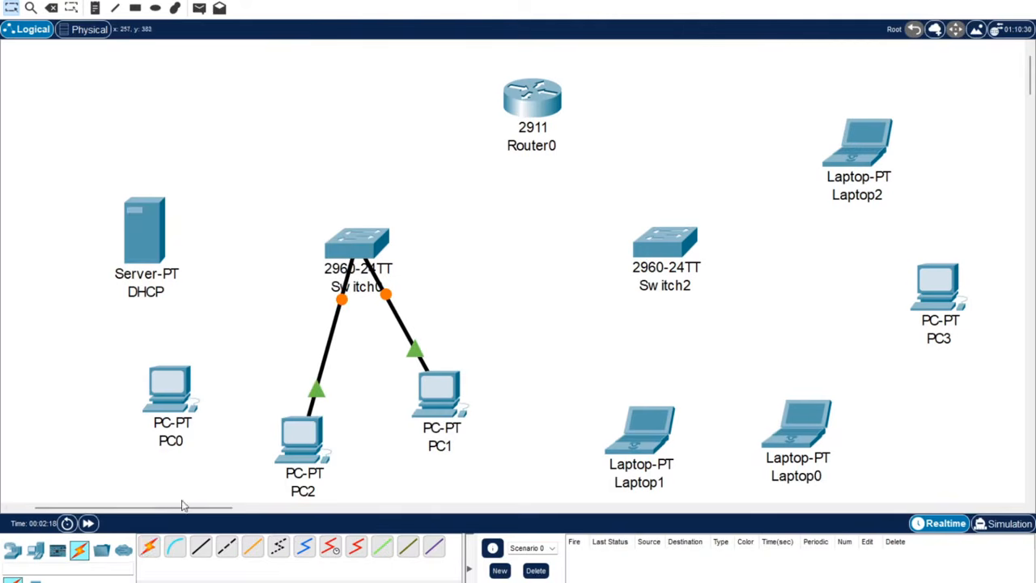
pyautogui.click(148, 547)
pyautogui.click(339, 258)
pyautogui.click(169, 405)
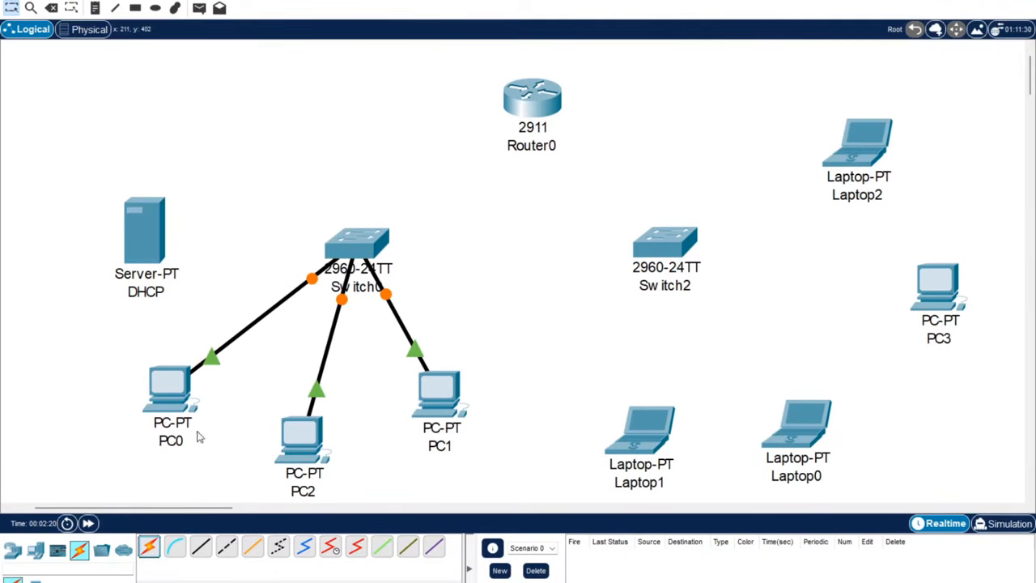
pyautogui.click(148, 548)
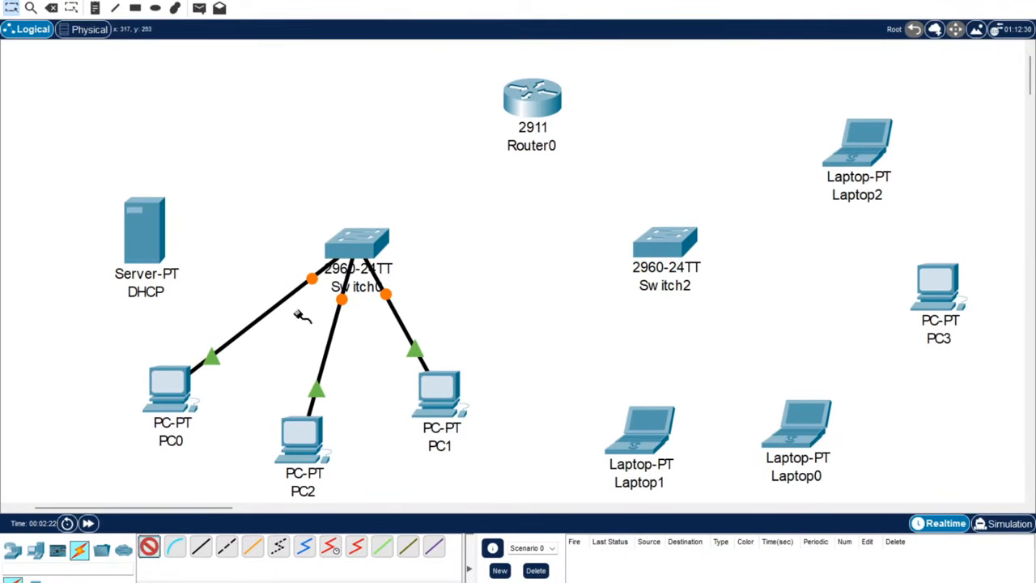
pyautogui.click(364, 245)
pyautogui.click(144, 258)
# Cable Laptop1, Laptop0, PC3 and Laptop2 to Switch2 with automatic cables.
pyautogui.click(148, 548)
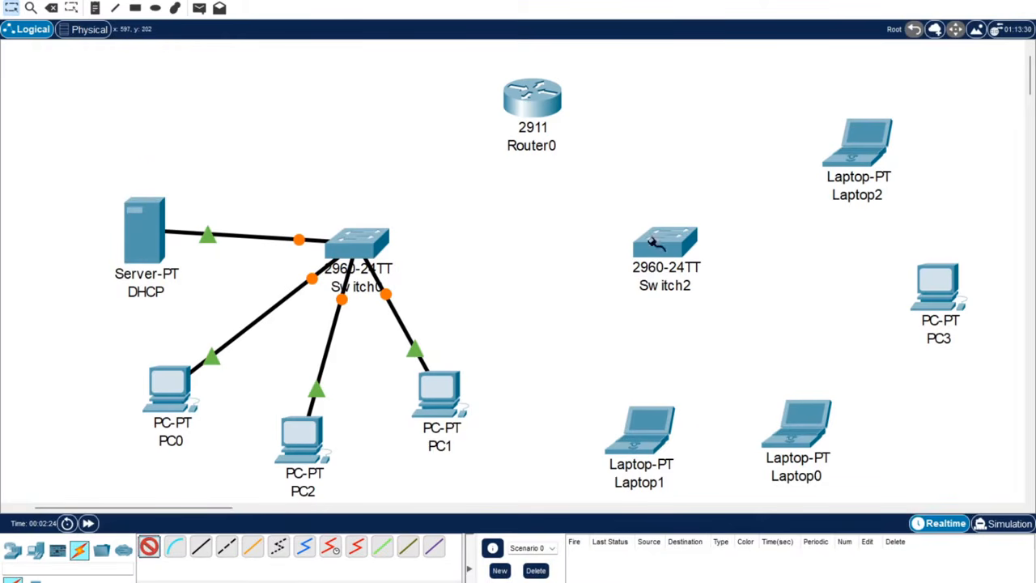
pyautogui.click(656, 241)
pyautogui.click(646, 423)
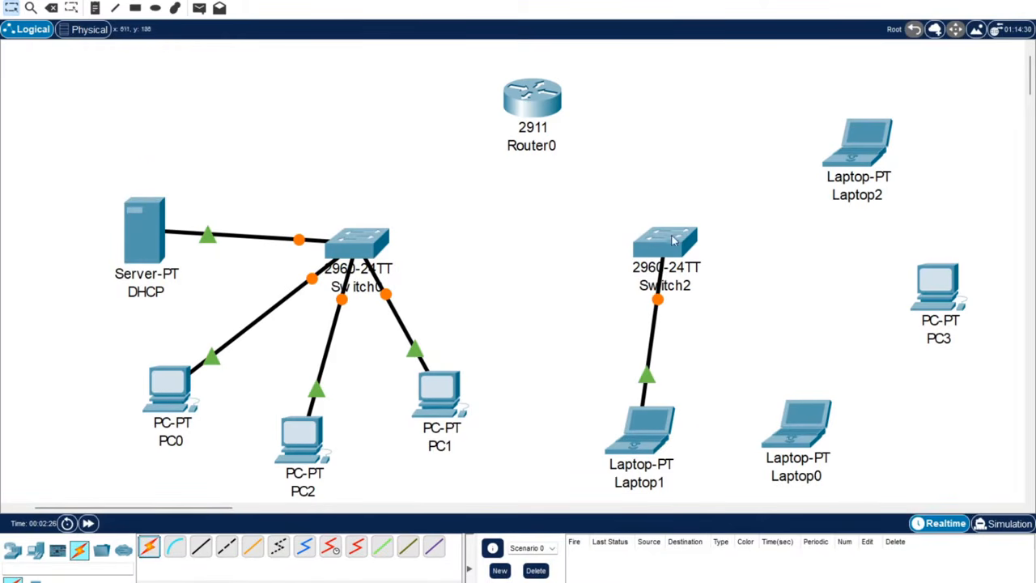
pyautogui.click(150, 548)
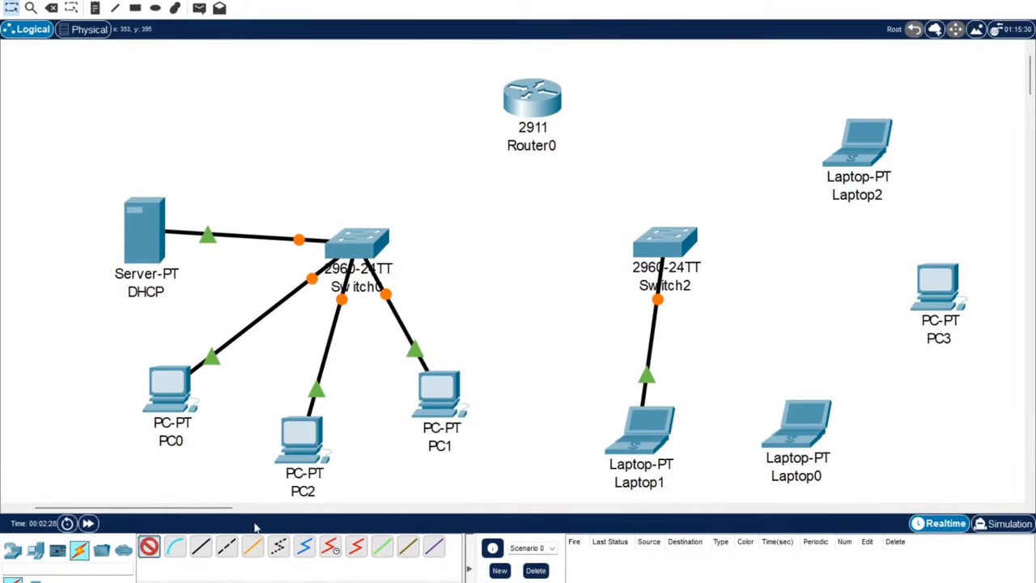
pyautogui.click(668, 247)
pyautogui.click(797, 423)
pyautogui.click(151, 548)
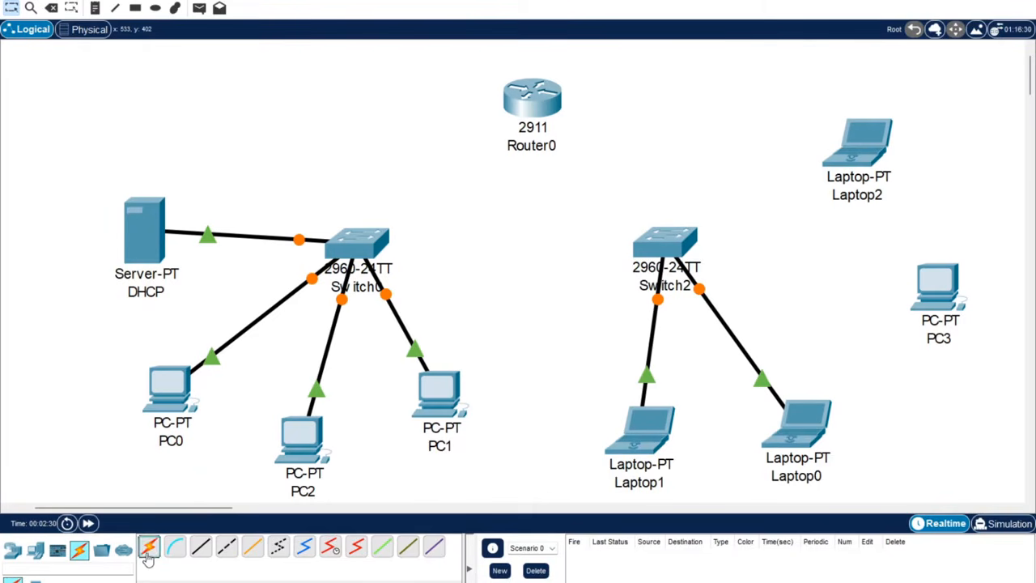
pyautogui.click(923, 280)
pyautogui.click(648, 250)
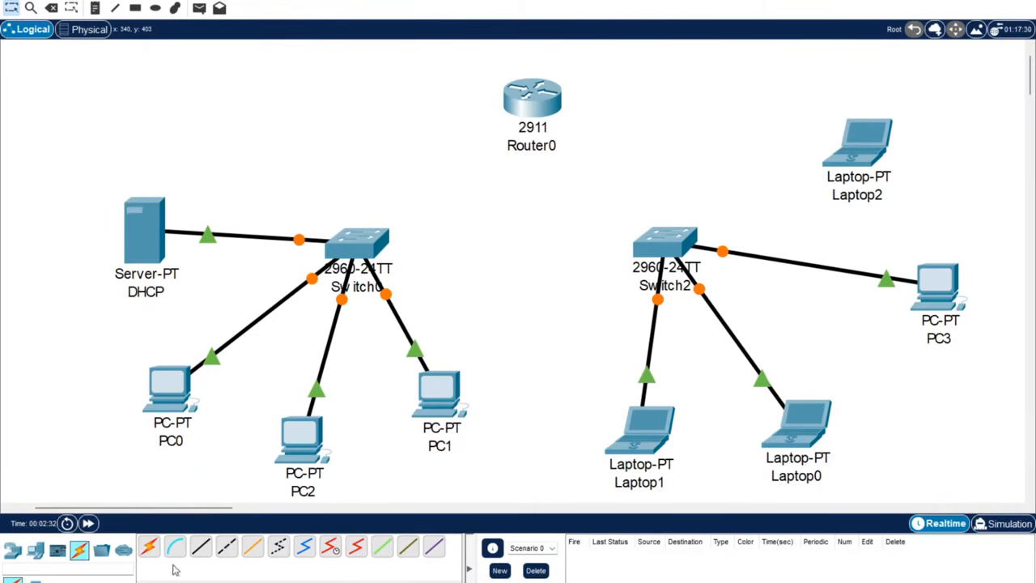
pyautogui.click(149, 548)
pyautogui.click(856, 150)
pyautogui.click(680, 249)
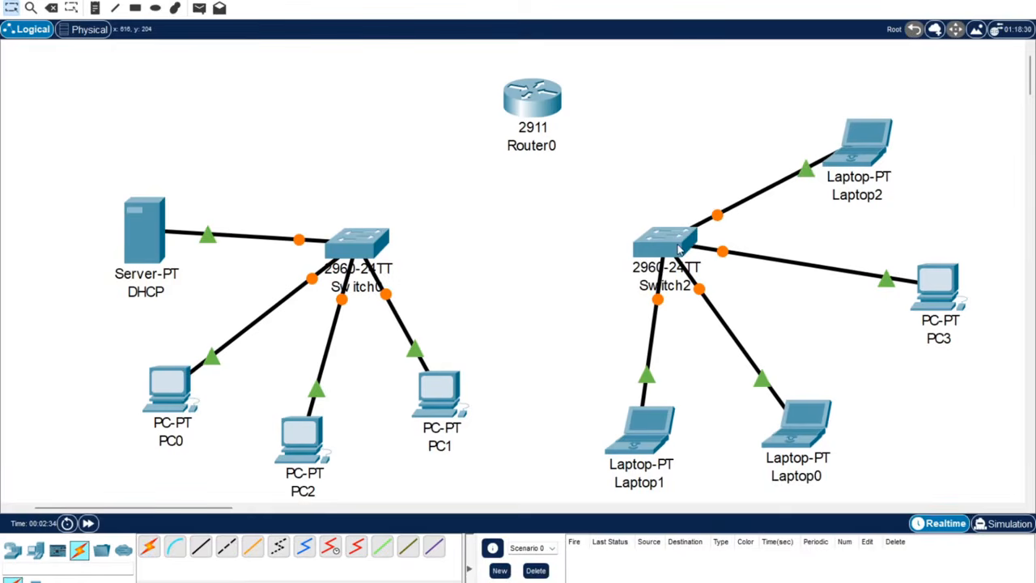
# Connect Router0's Gig0/0 to Switch0 and Gig0/1 to Switch2 with copper straight-through cables.
pyautogui.click(200, 549)
pyautogui.click(527, 98)
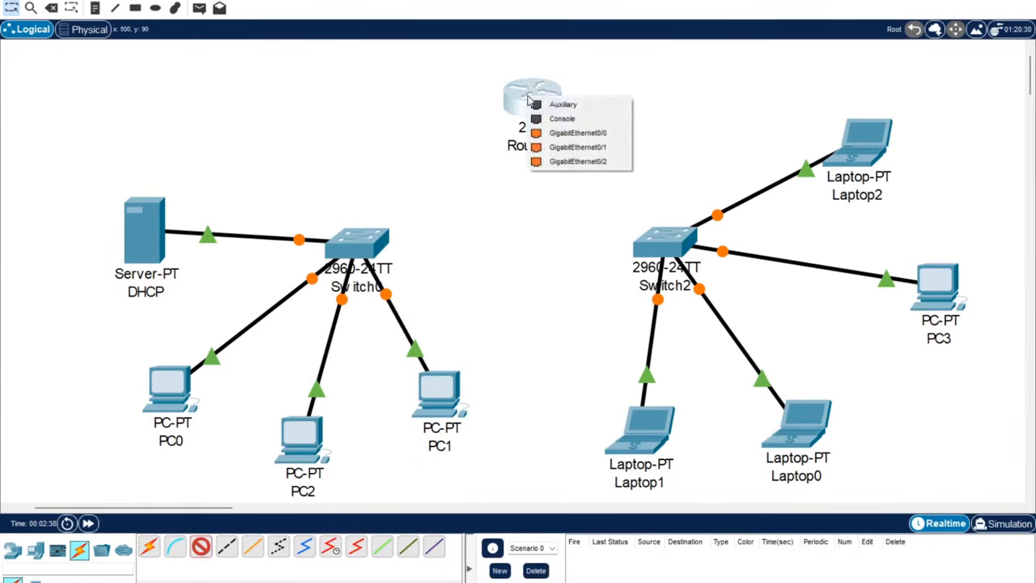
pyautogui.click(571, 132)
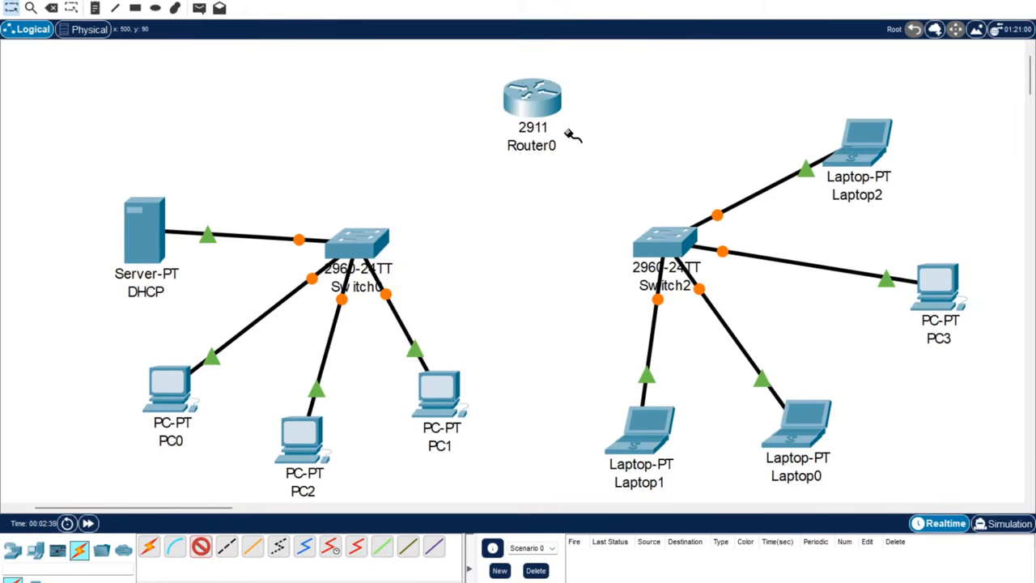
pyautogui.click(364, 238)
pyautogui.click(404, 271)
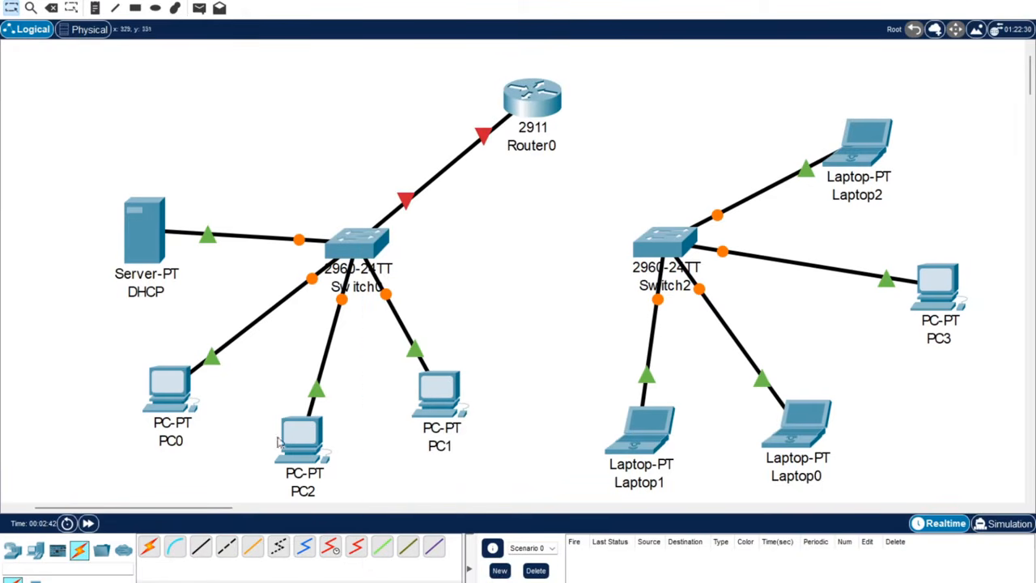
pyautogui.click(201, 548)
pyautogui.click(546, 98)
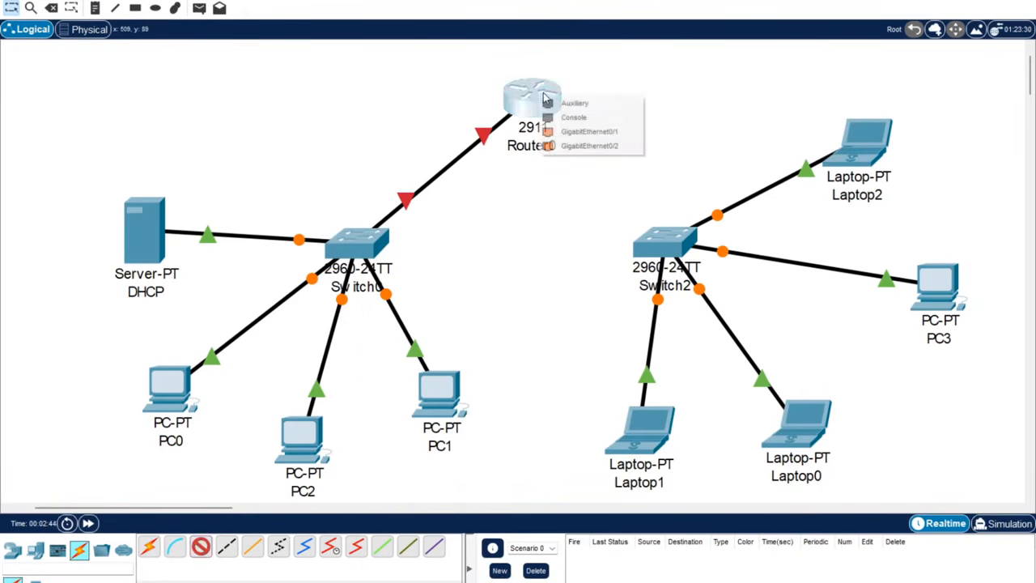
pyautogui.click(574, 131)
pyautogui.click(666, 240)
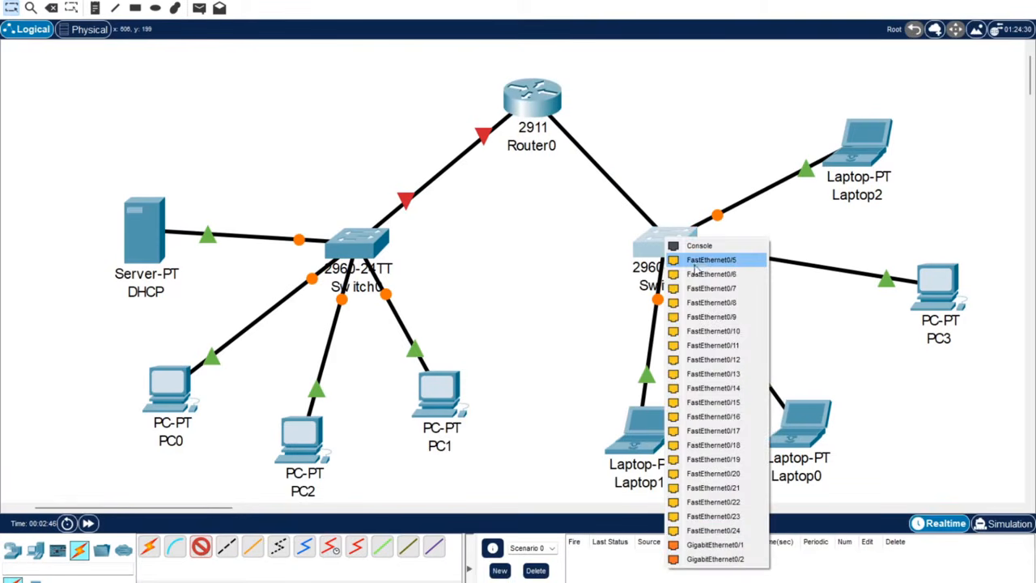
pyautogui.click(694, 267)
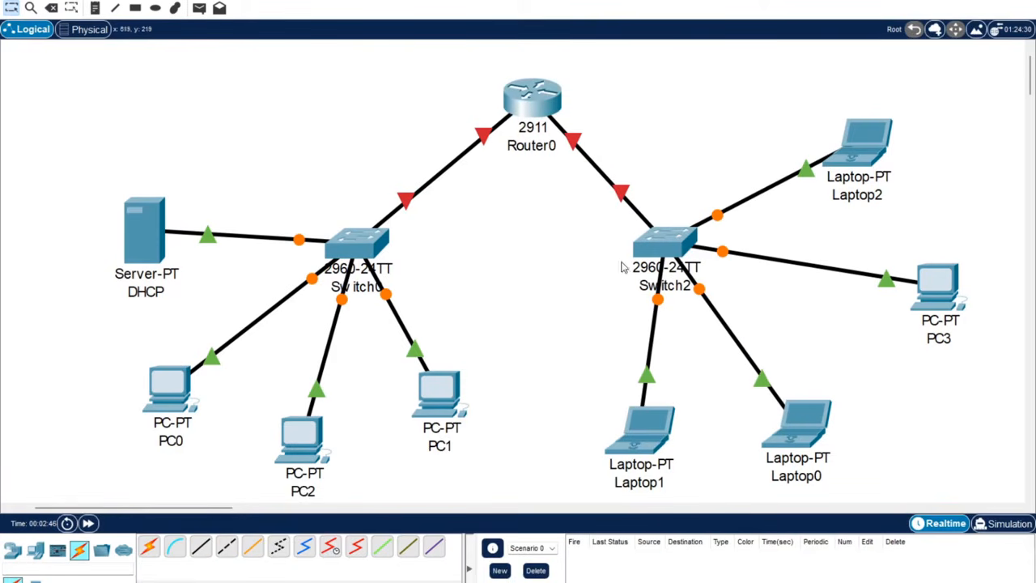
pyautogui.click(96, 8)
# Add a note by Switch0 reading 'Switch-', '192.168.10.1', 'dhcp server', 'g0/0'.
pyautogui.click(260, 139)
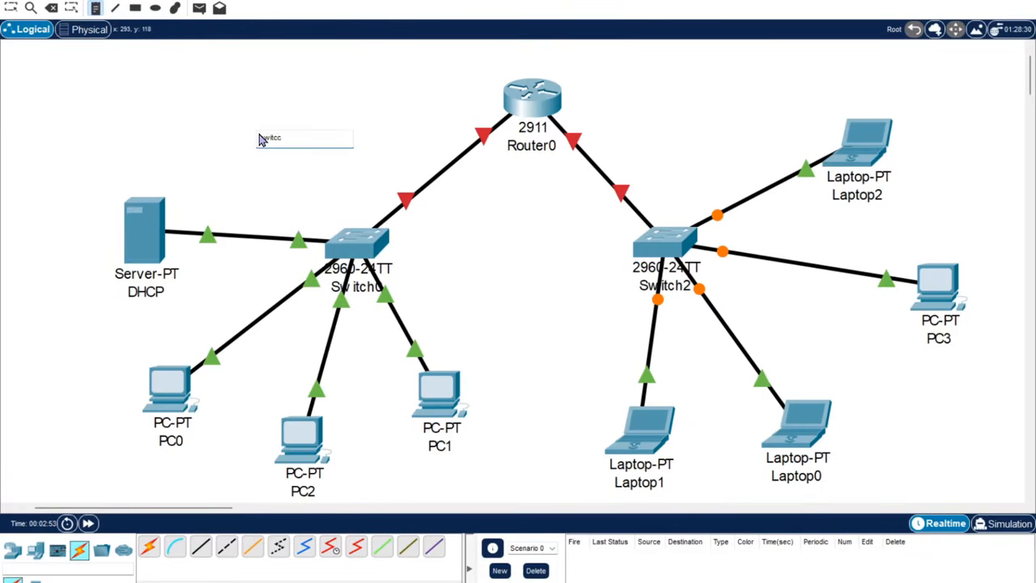
pyautogui.write('Switch-')
pyautogui.press('Return')
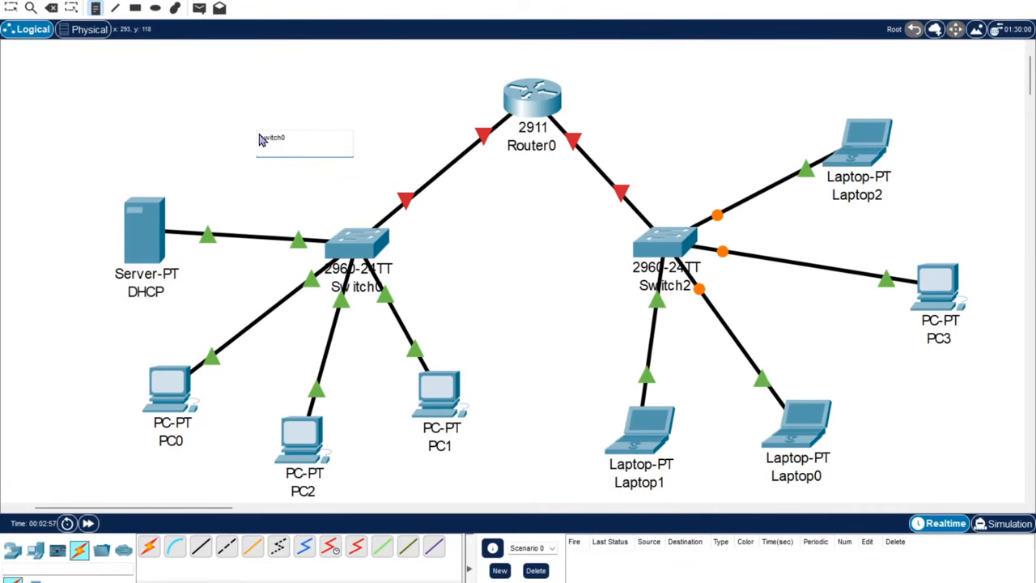
pyautogui.write('192.168.10.1')
pyautogui.press('Return')
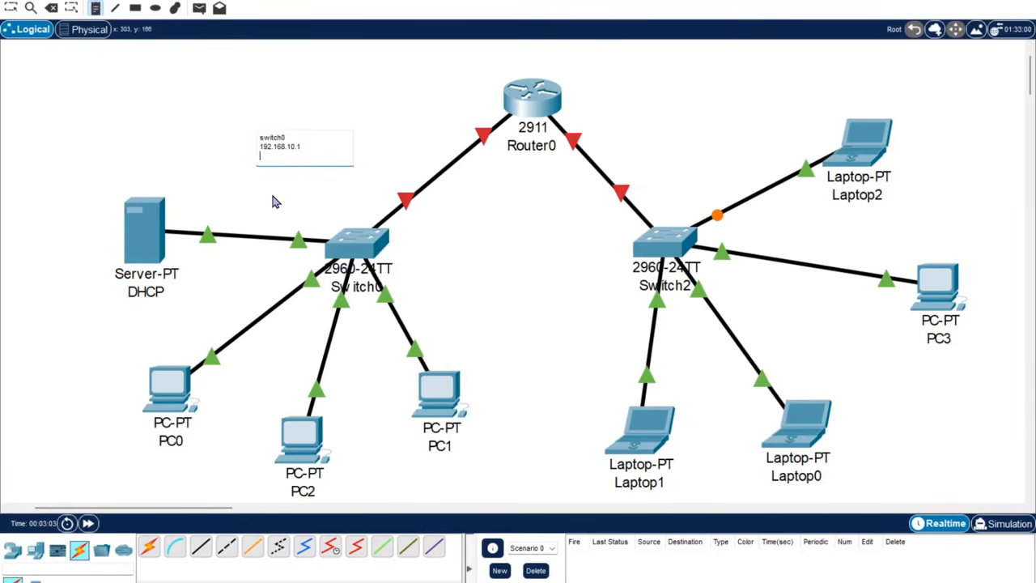
pyautogui.write('dhcp server')
pyautogui.press('Return')
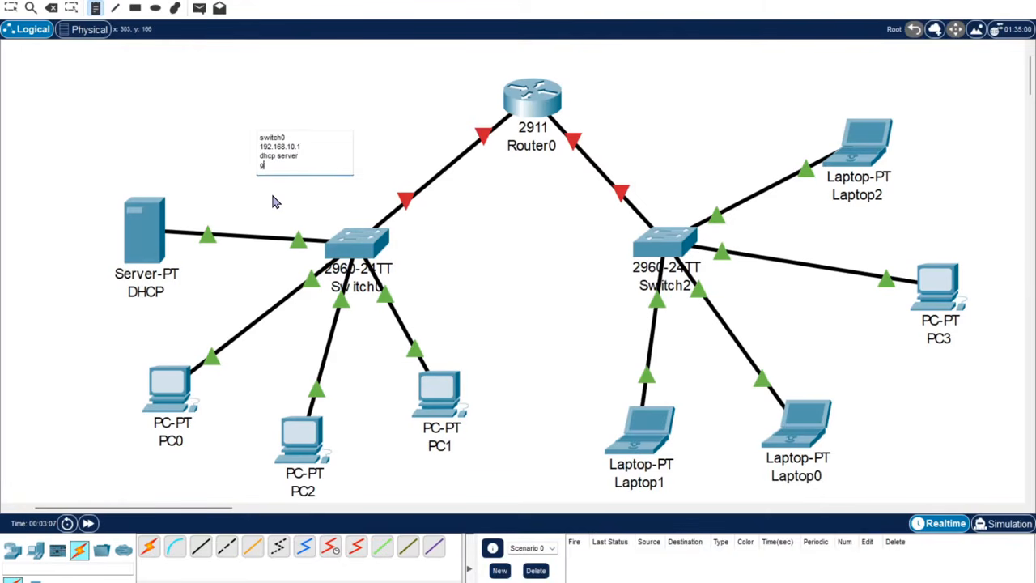
pyautogui.write('g0/0')
pyautogui.click(274, 202)
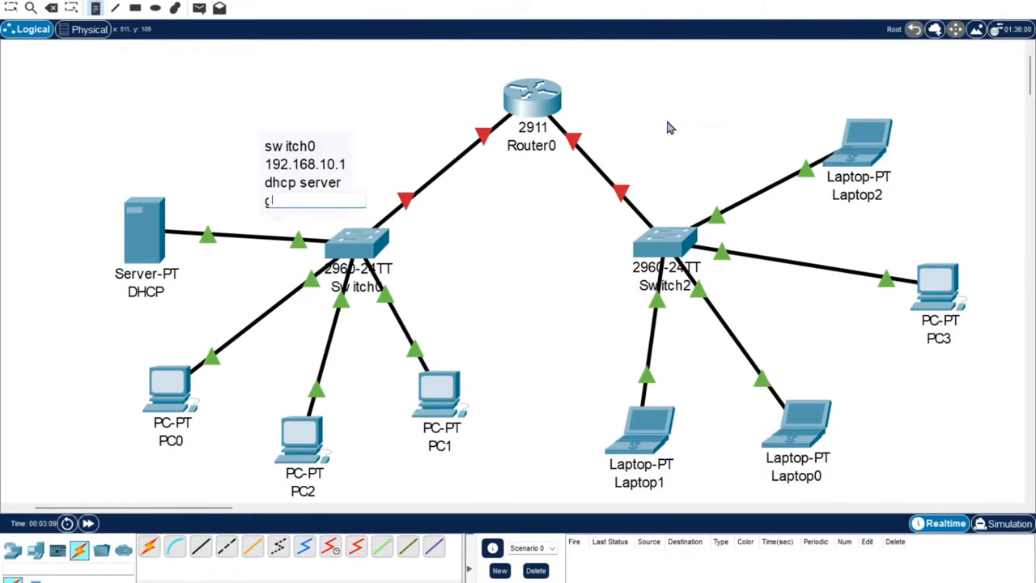
# Add a note by Switch2 reading 'swi', '192.168.20.1', 'g0/1', and tidy both notes.
pyautogui.click(653, 132)
pyautogui.write('switch1')
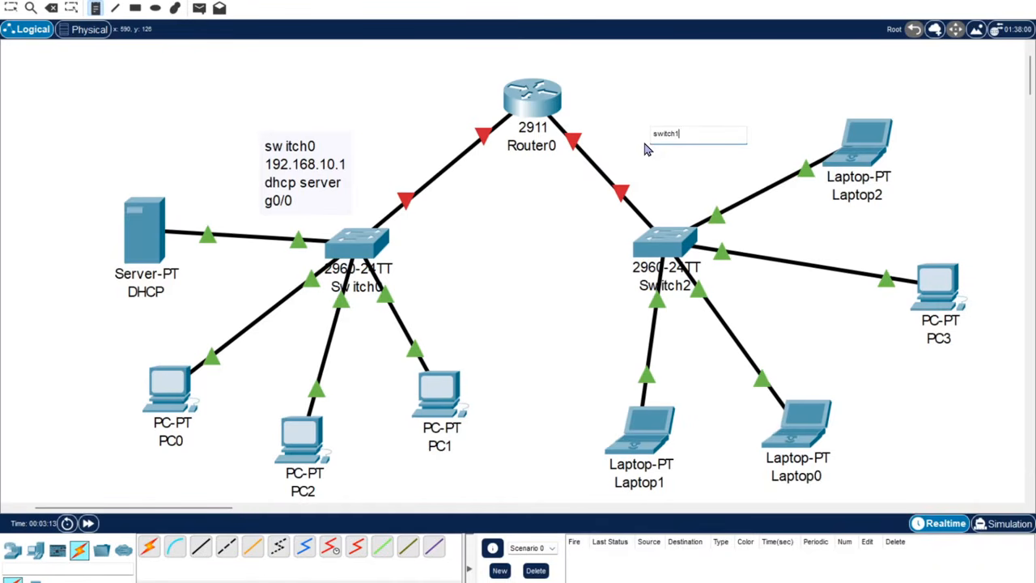
pyautogui.press('Return')
pyautogui.write('192.168.20.1')
pyautogui.press('Return')
pyautogui.write('g0/1')
pyautogui.click(662, 181)
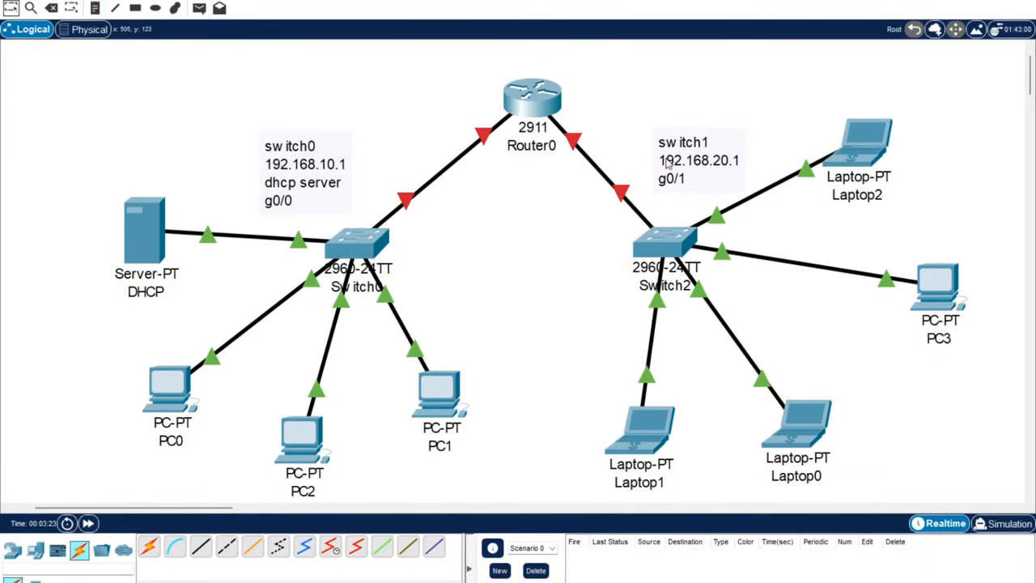
pyautogui.moveTo(686, 162); pyautogui.dragTo(677, 159)
pyautogui.moveTo(308, 171); pyautogui.dragTo(300, 163)
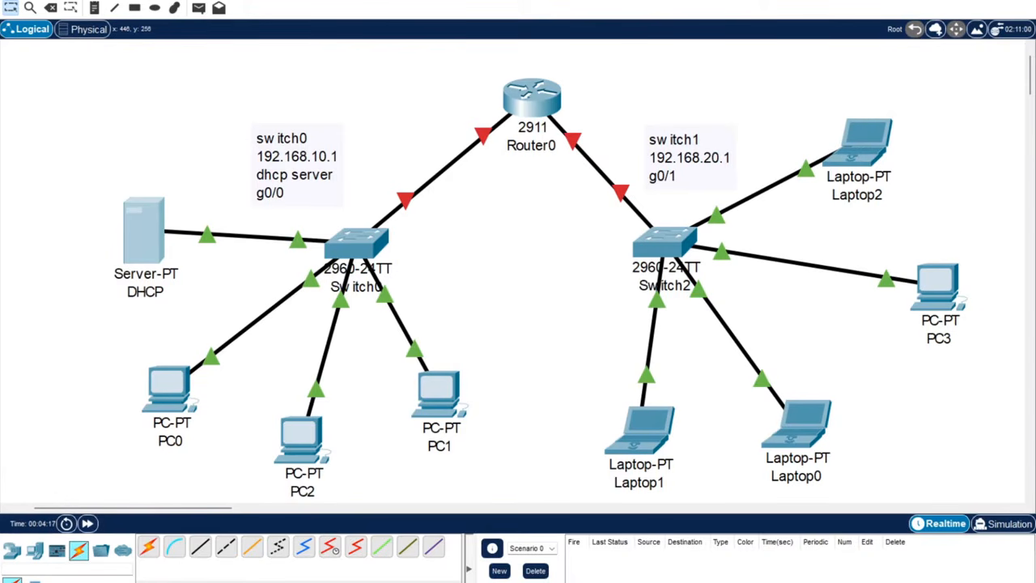
# Give the DHCP server IP 192.168.10.2, mask 255.255.255.0, gateway 192.168.10.1.
pyautogui.click(162, 252)
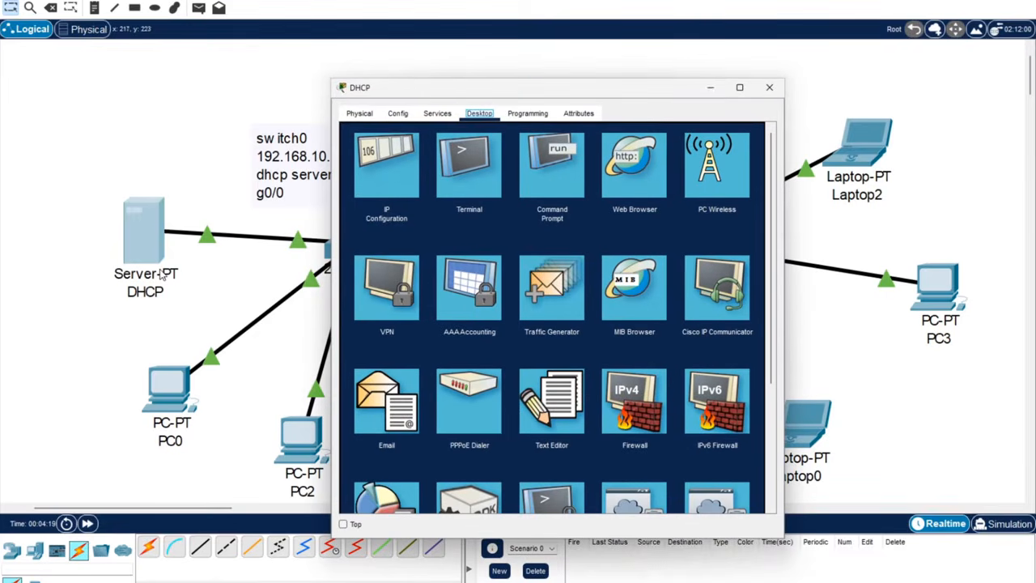
pyautogui.moveTo(447, 87); pyautogui.dragTo(476, 44)
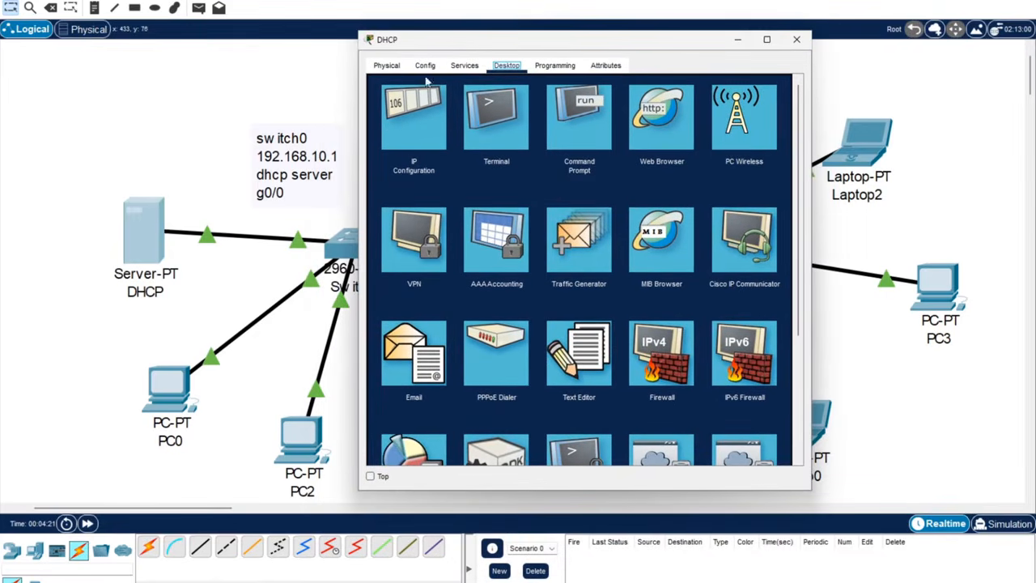
pyautogui.click(407, 132)
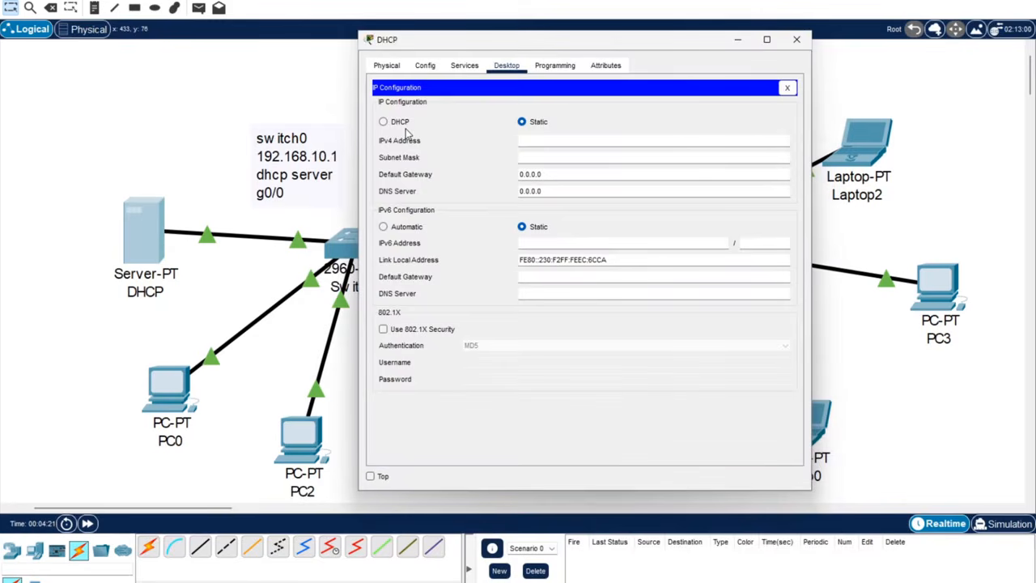
pyautogui.click(542, 147)
pyautogui.write('192.168.10.2')
pyautogui.press('Tab')
pyautogui.press('Tab')
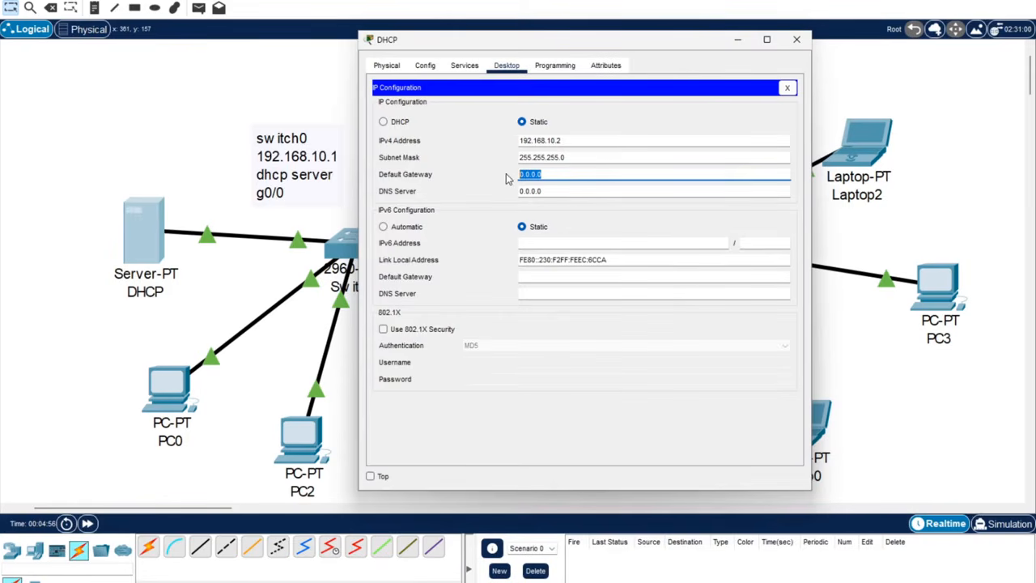
pyautogui.write('192.168.10.1')
pyautogui.click(435, 151)
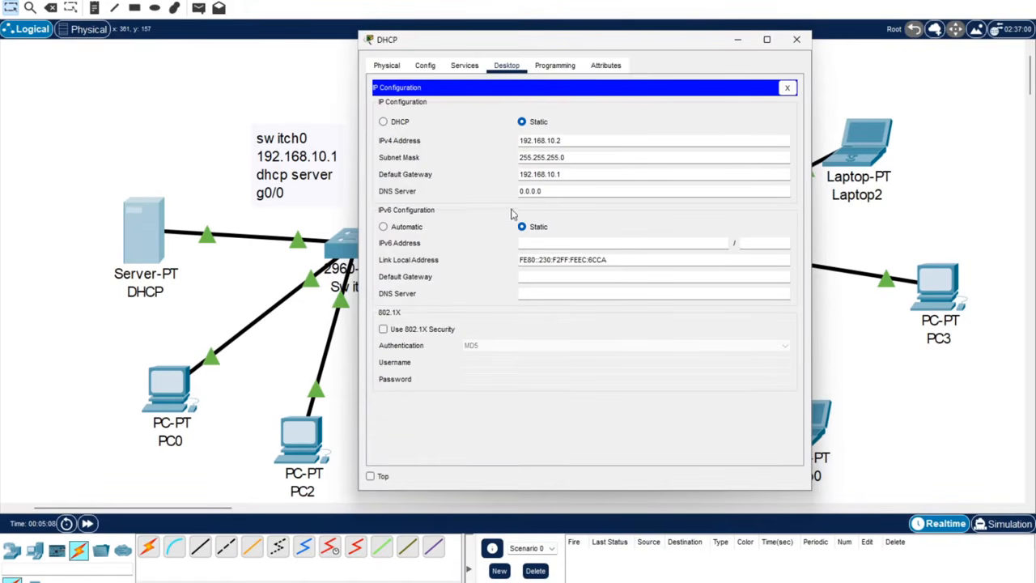
pyautogui.click(464, 65)
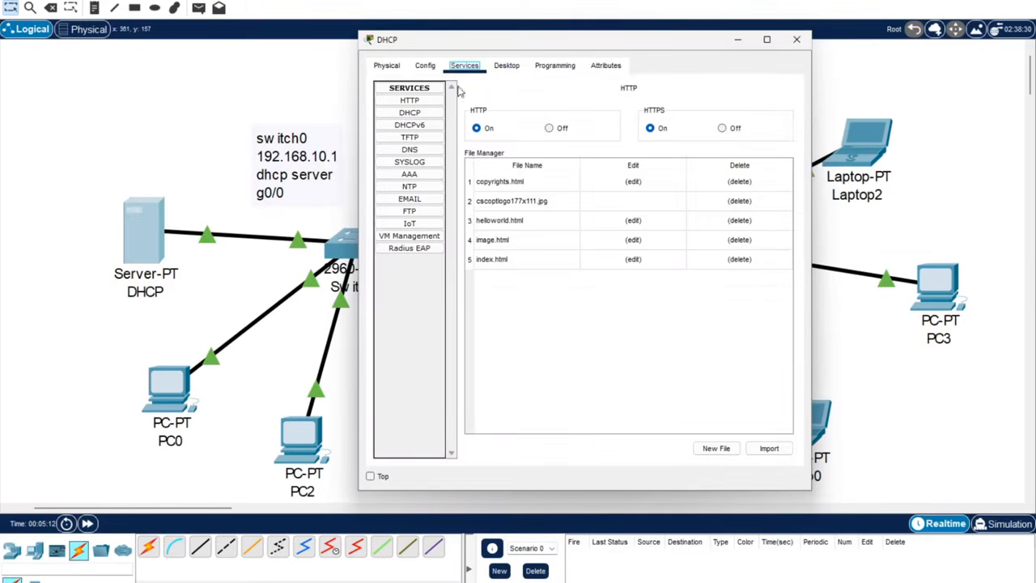
# In the DHCP service, name the pool switchONE with default gateway 192.168.10.1.
pyautogui.click(421, 115)
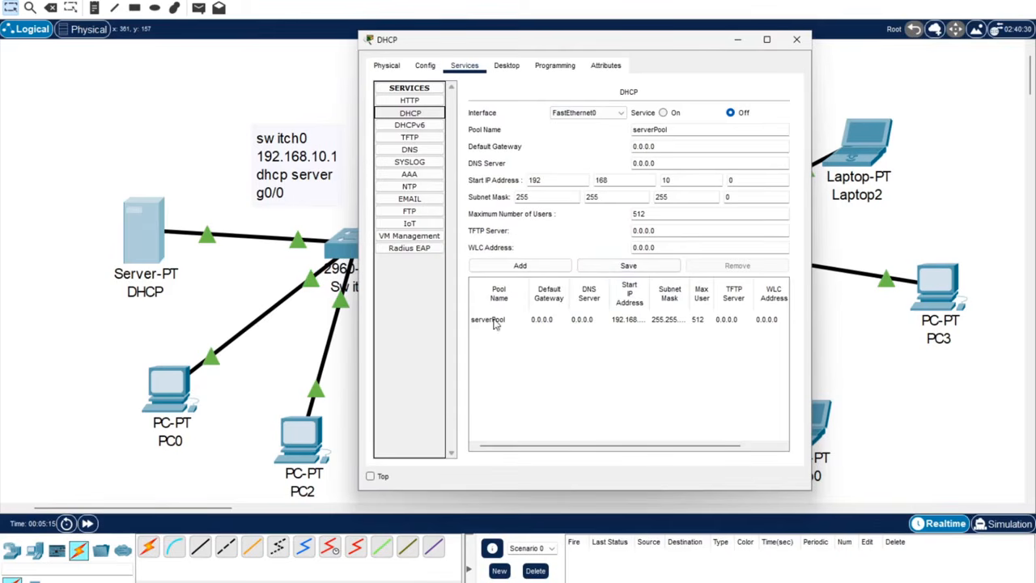
pyautogui.doubleClick(648, 130)
pyautogui.write('switchONE')
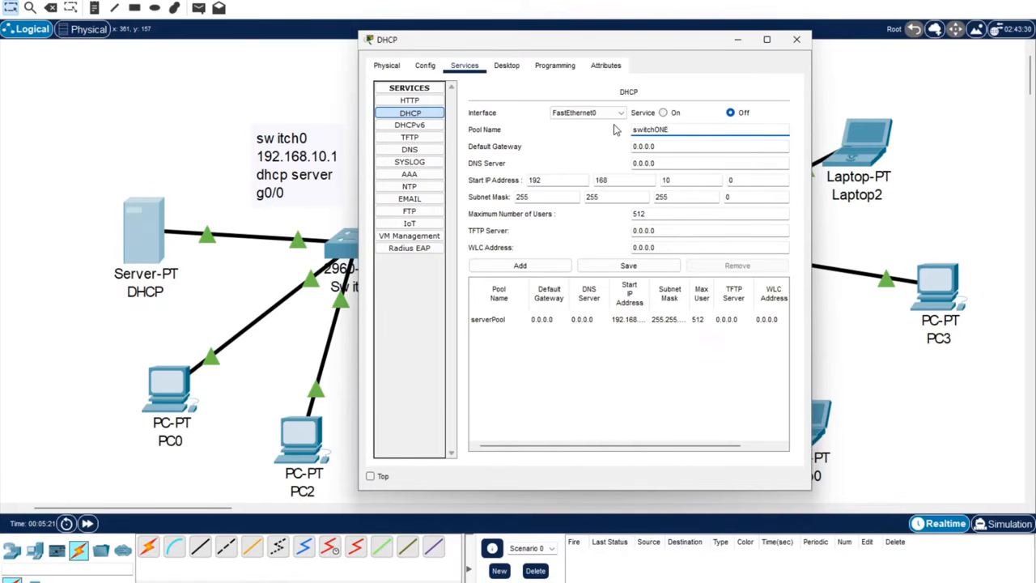
pyautogui.click(605, 147)
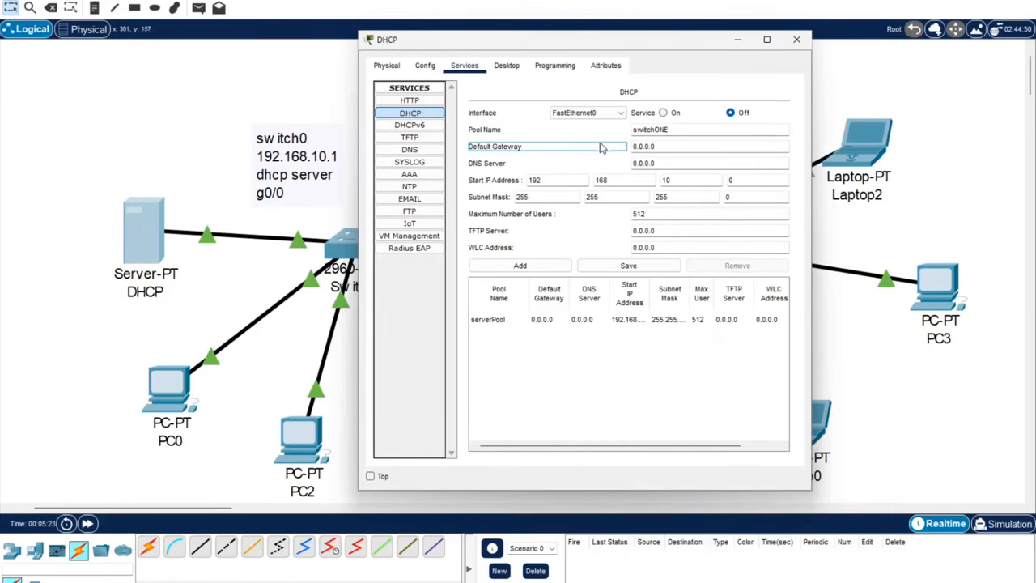
pyautogui.click(684, 133)
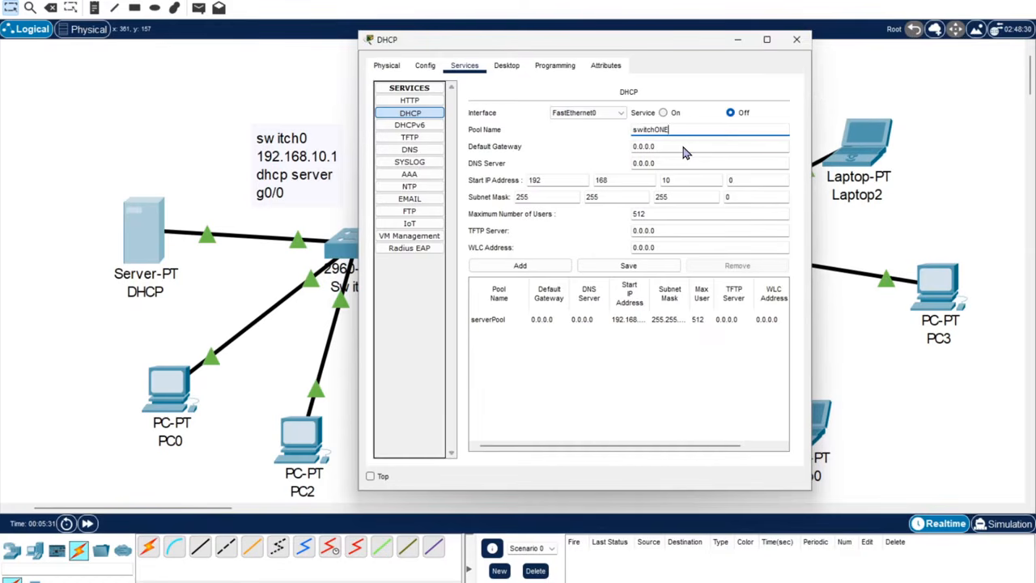
pyautogui.moveTo(682, 152); pyautogui.dragTo(578, 148)
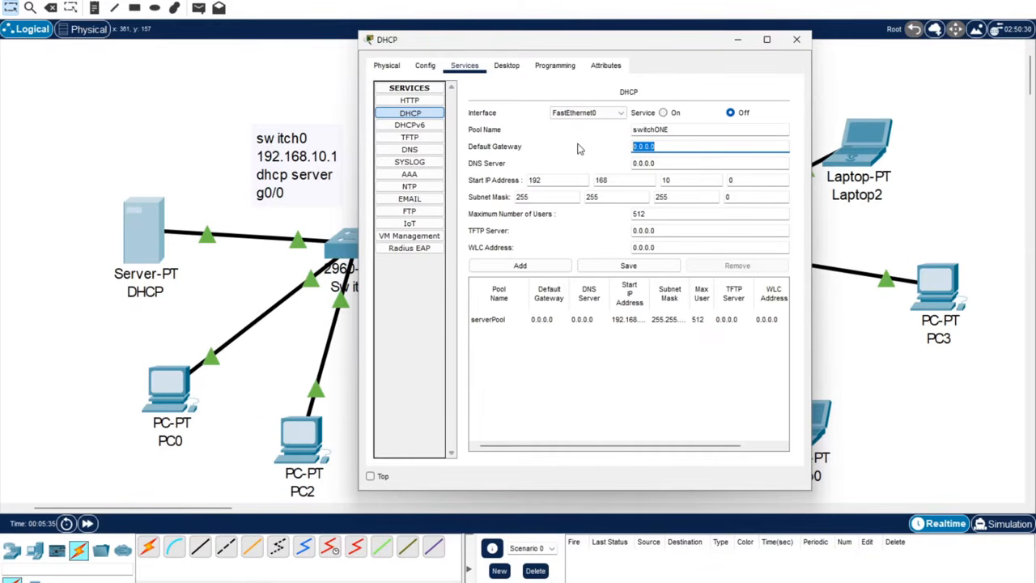
pyautogui.write('192.168.10.1')
pyautogui.press('Return')
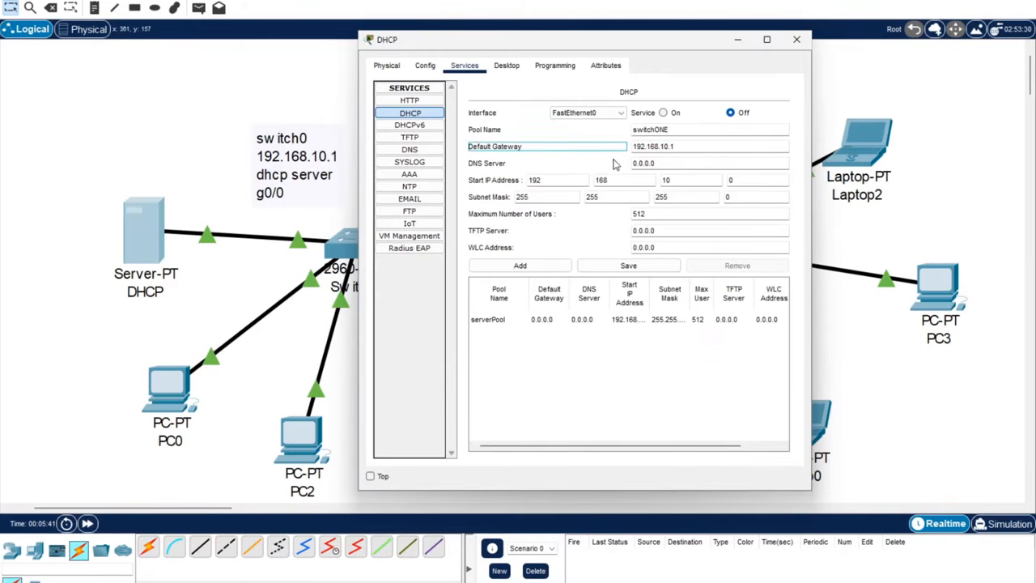
pyautogui.click(481, 190)
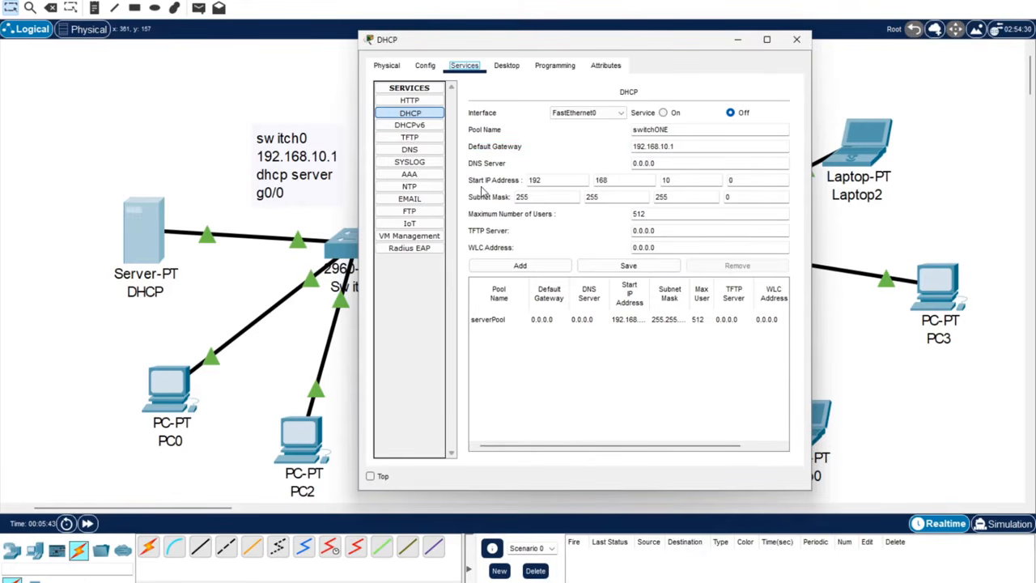
# Set the pool's start address to 192.168.10.3 and maximum users to 20.
pyautogui.click(751, 182)
pyautogui.press('BackSpace')
pyautogui.write('3')
pyautogui.moveTo(656, 214); pyautogui.dragTo(623, 214)
pyautogui.write('20')
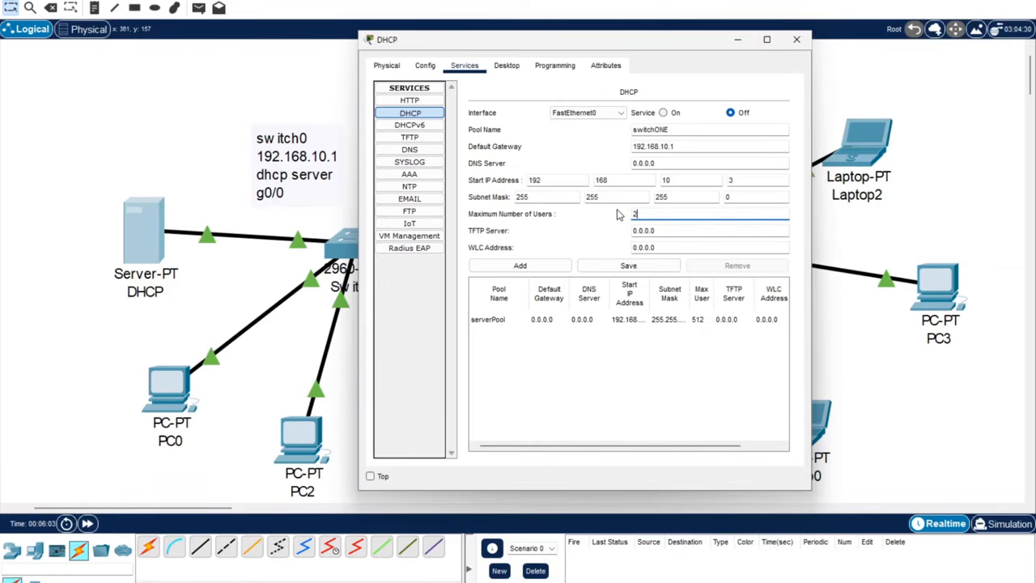
pyautogui.click(612, 223)
# Save the switchONE pool, turn the DHCP service on, and check the pool entries.
pyautogui.click(591, 268)
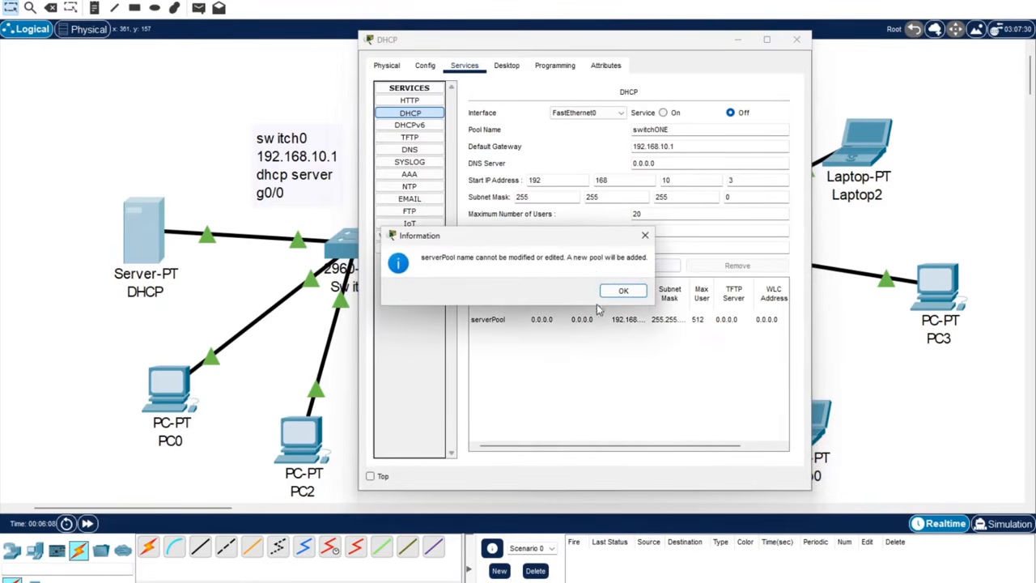
pyautogui.click(620, 288)
pyautogui.click(538, 267)
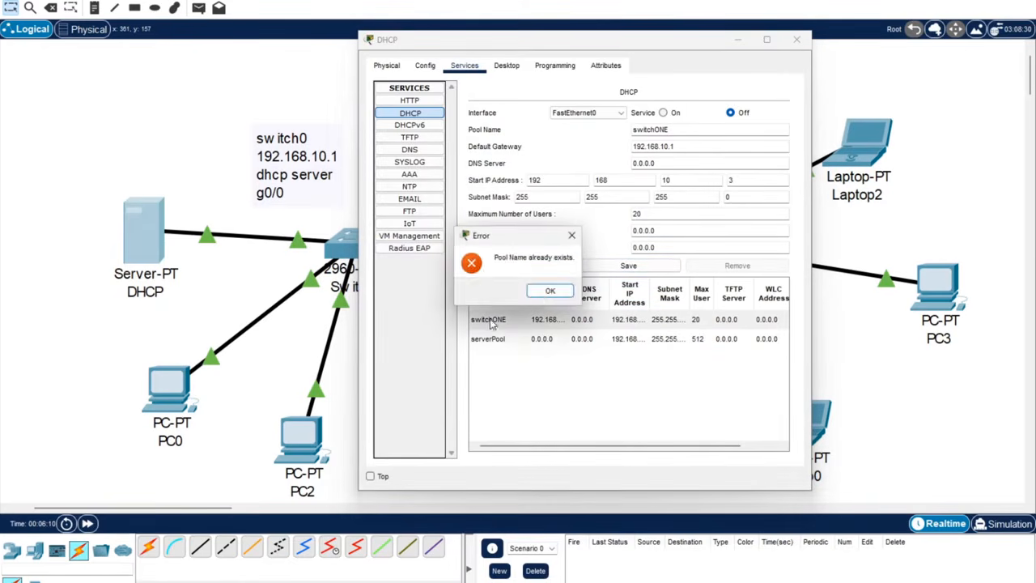
pyautogui.click(548, 292)
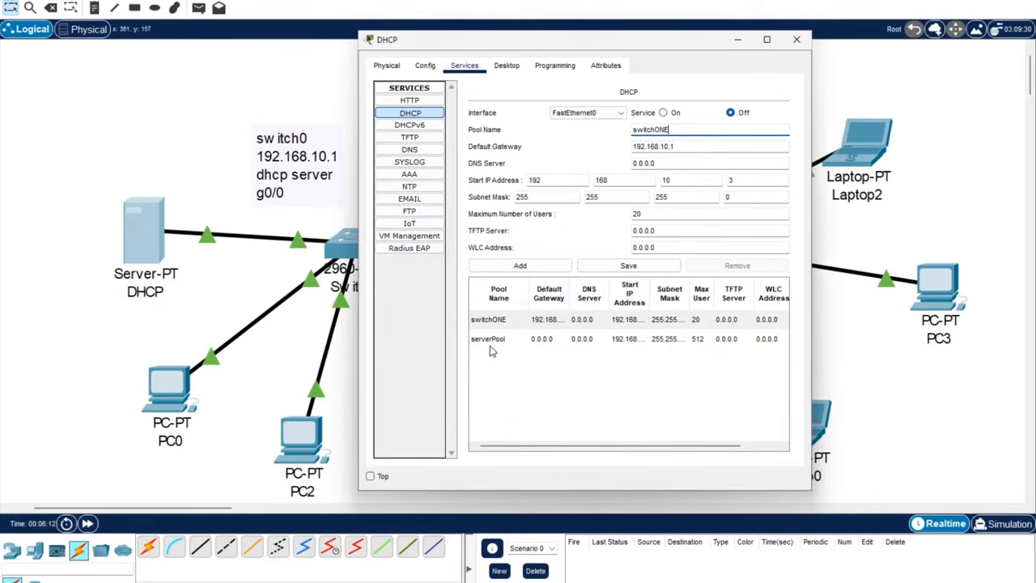
pyautogui.click(663, 113)
pyautogui.click(607, 267)
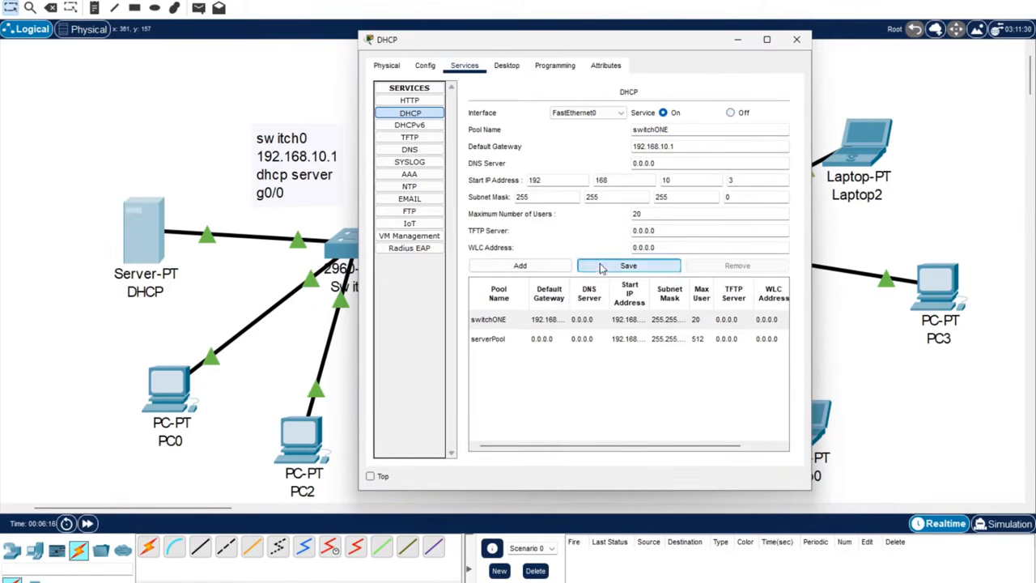
pyautogui.click(536, 339)
pyautogui.click(665, 112)
pyautogui.click(557, 321)
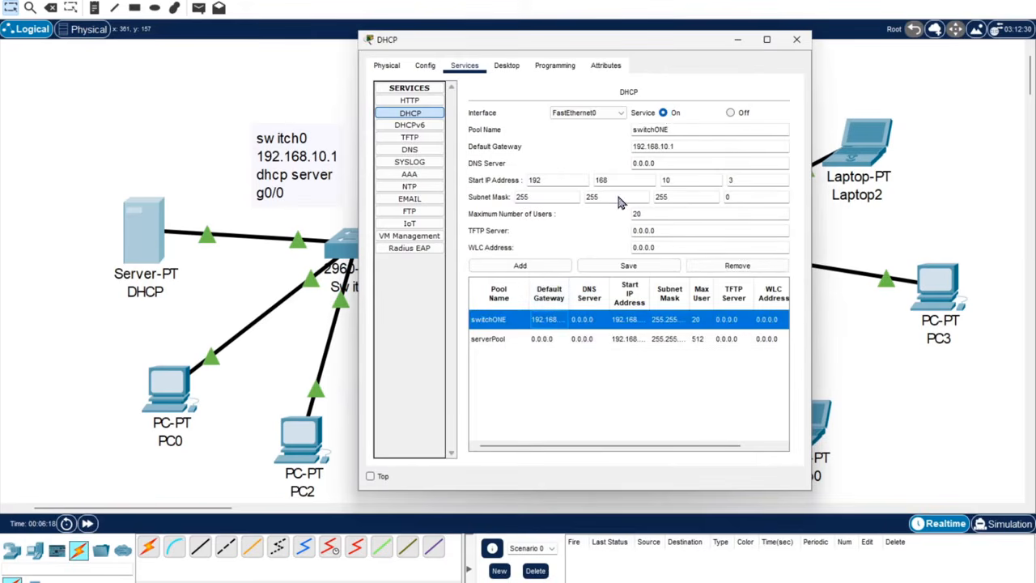
pyautogui.click(665, 112)
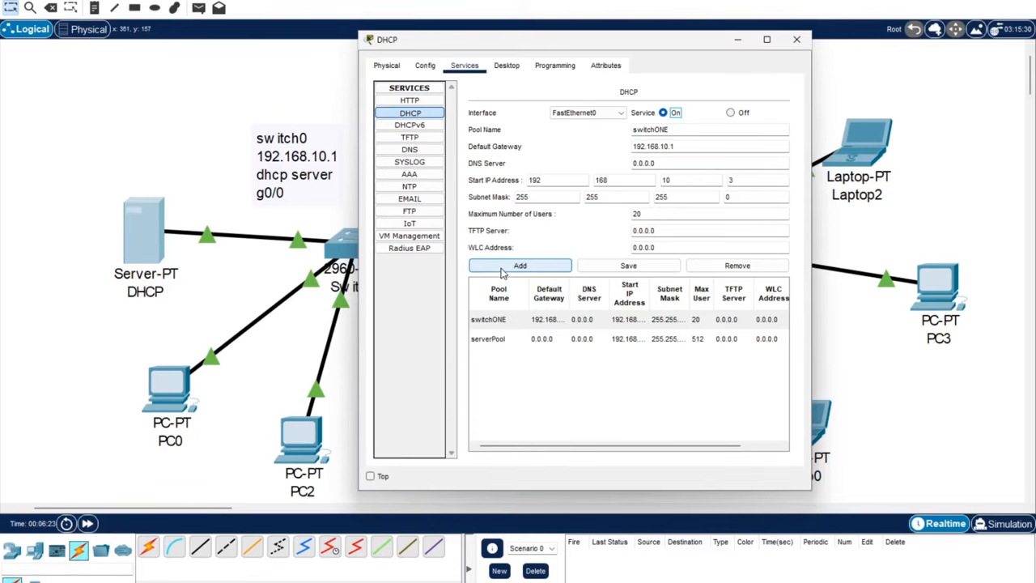
# Rename the new pool to switchTWO with default gateway 192.168.20.1.
pyautogui.click(520, 265)
pyautogui.click(496, 289)
pyautogui.click(693, 132)
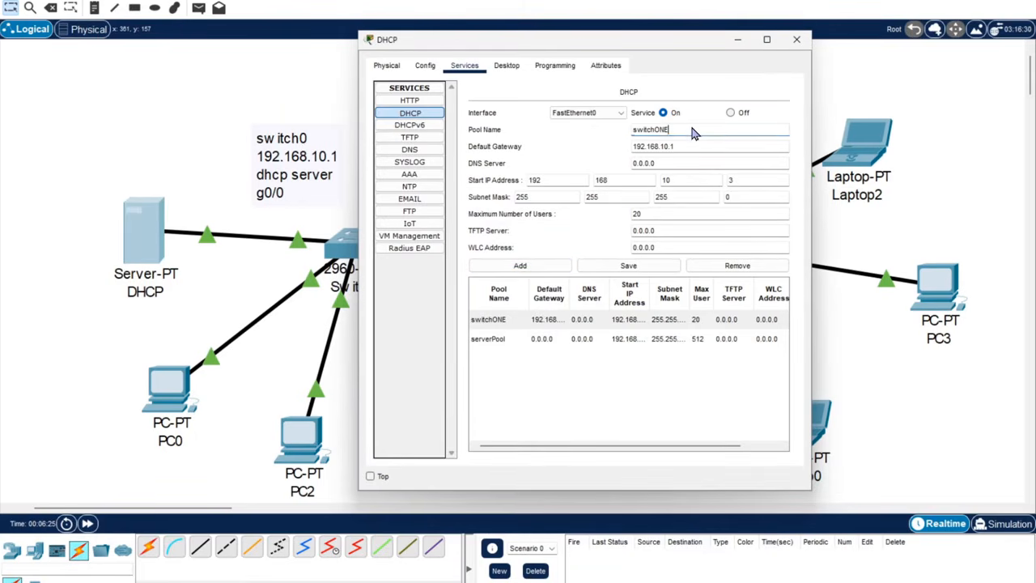
pyautogui.press('BackSpace')
pyautogui.press('BackSpace')
pyautogui.press('BackSpace')
pyautogui.write('TWO')
pyautogui.click(666, 151)
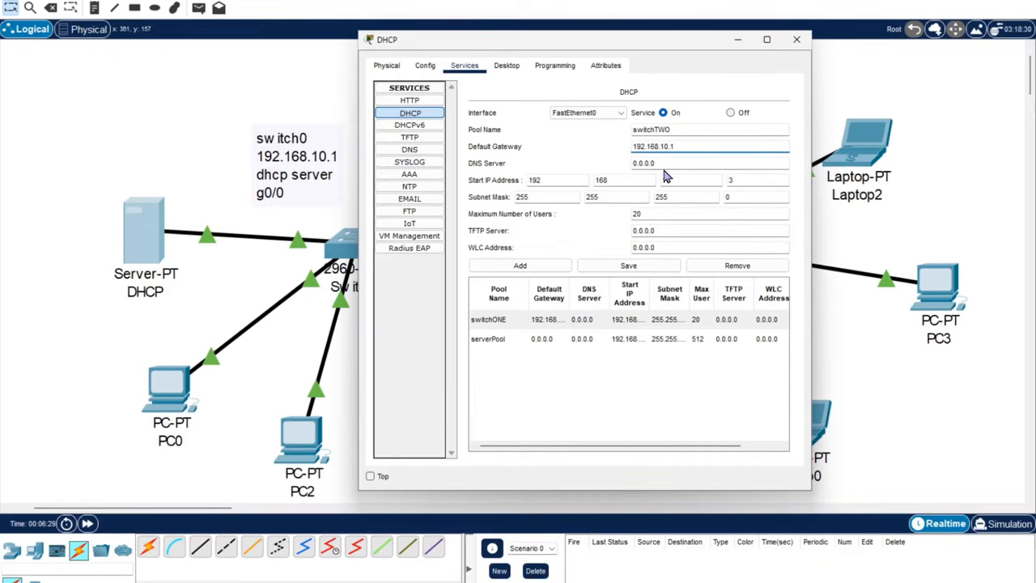
pyautogui.press('BackSpace')
pyautogui.write('2')
# Change the switchTWO start address to 192.168.20.2.
pyautogui.click(697, 182)
pyautogui.press('BackSpace')
pyautogui.press('BackSpace')
pyautogui.write('20')
pyautogui.click(743, 187)
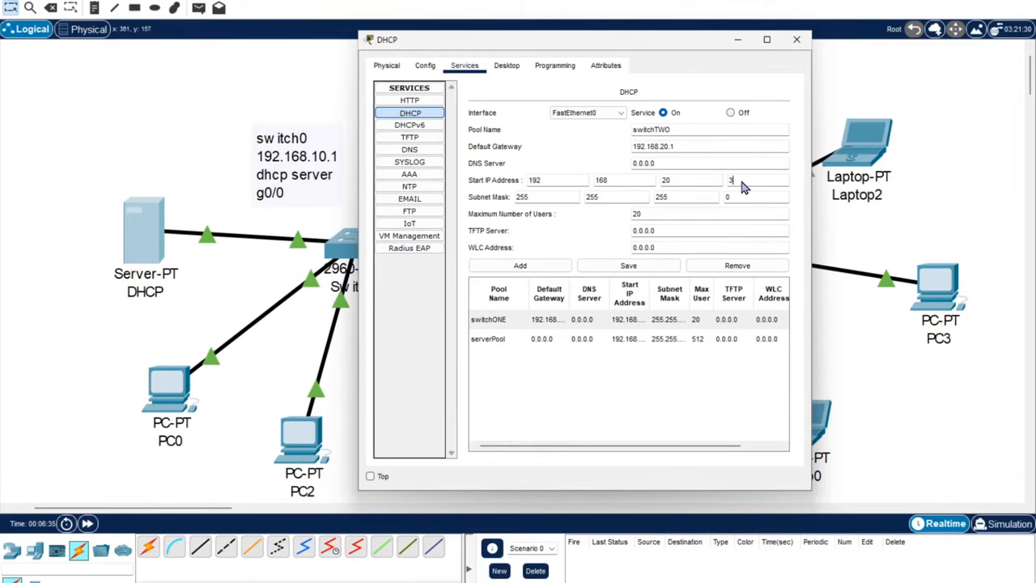
pyautogui.press('BackSpace')
pyautogui.write('2')
# Add switchTWO, review the switchONE and serverPool entries, and close the server window.
pyautogui.click(515, 269)
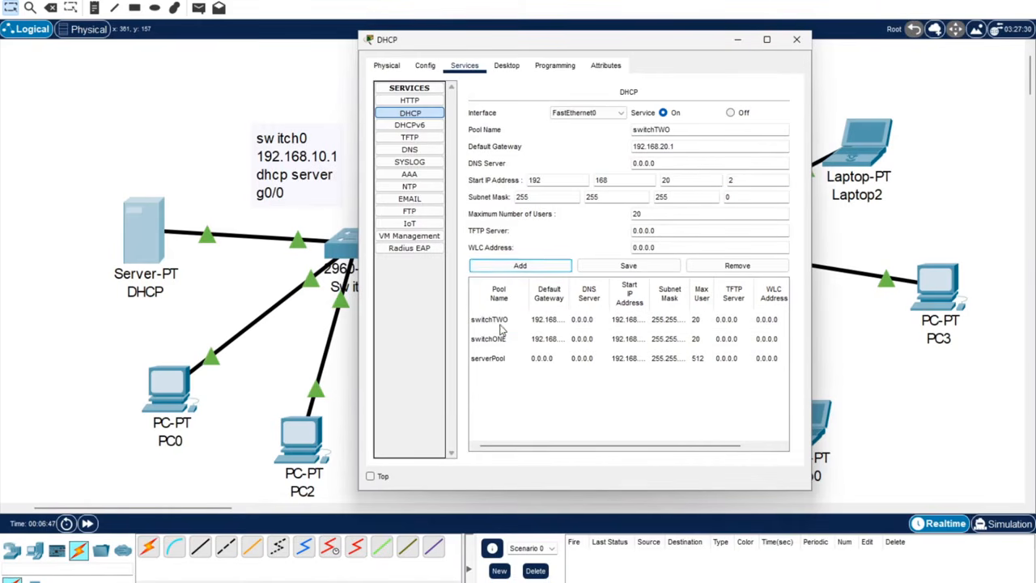
pyautogui.click(502, 324)
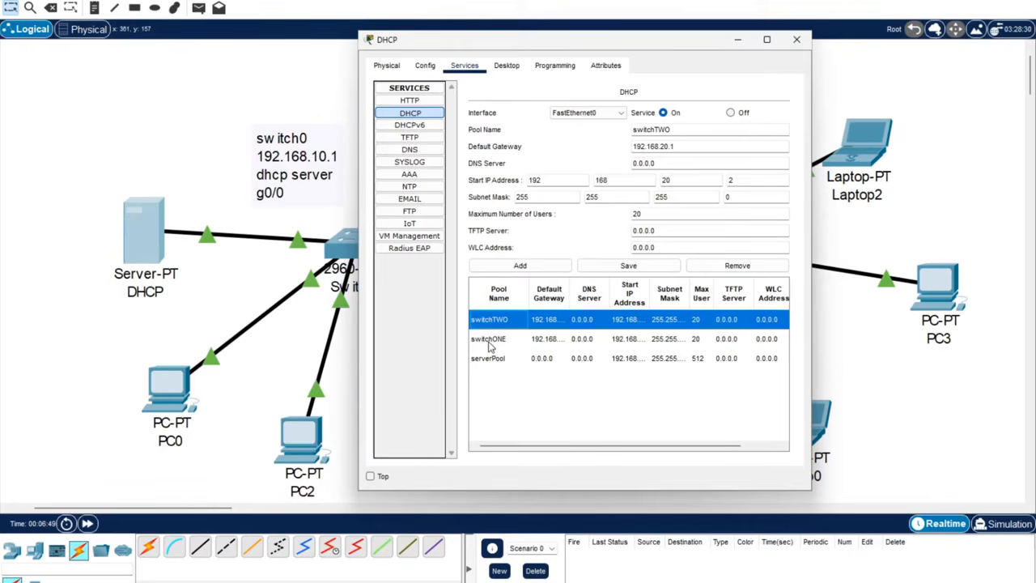
pyautogui.click(490, 341)
pyautogui.click(494, 358)
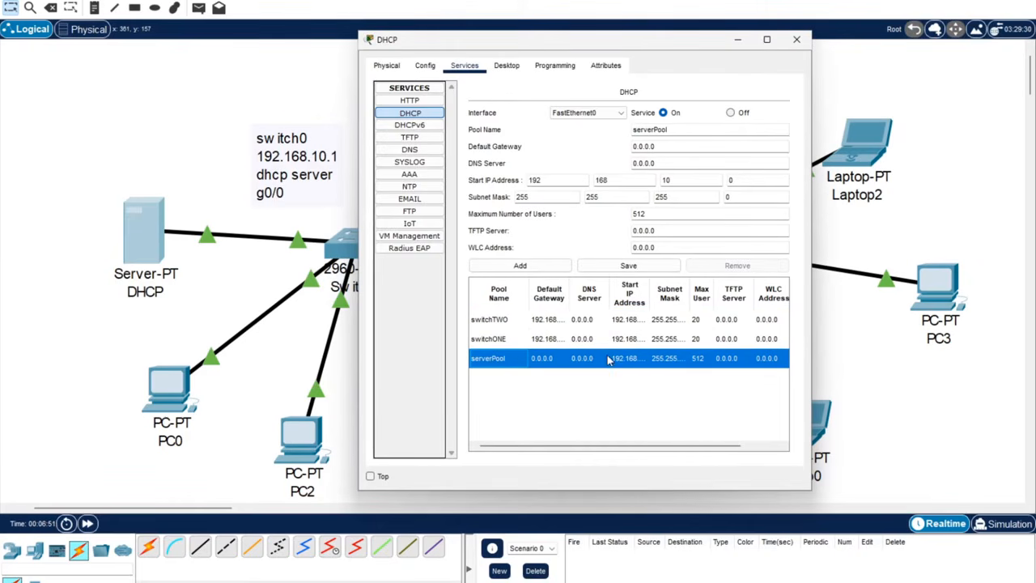
pyautogui.click(506, 340)
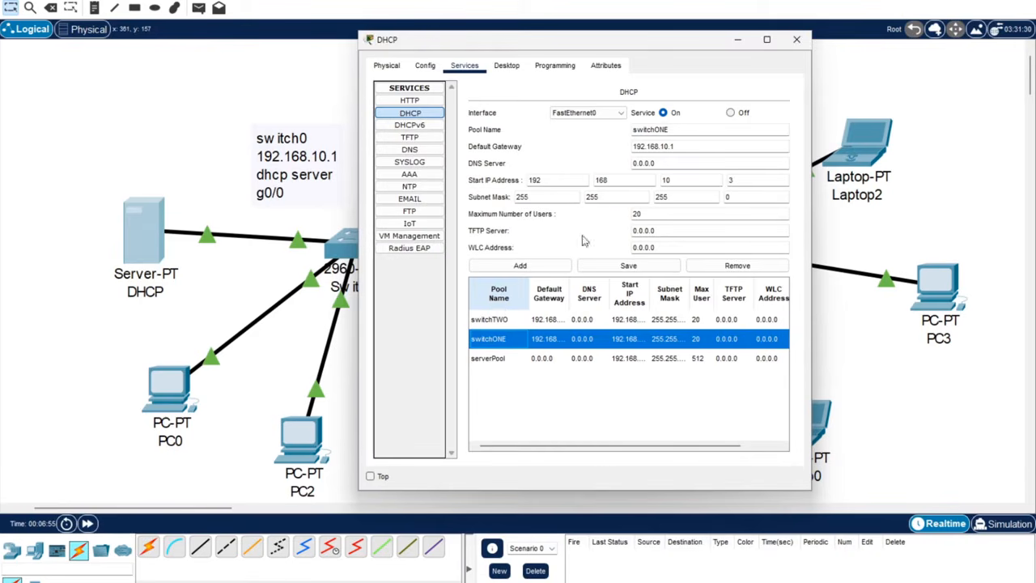
pyautogui.click(796, 39)
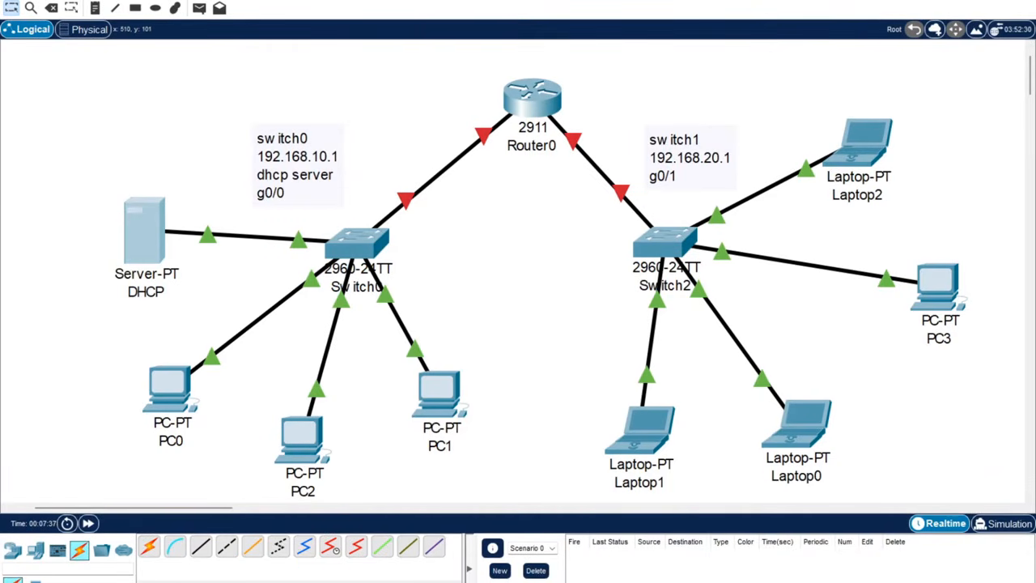
# On Router0's CLI, answer 'no' to the initial setup dialog and enter privileged mode with enable.
pyautogui.click(542, 113)
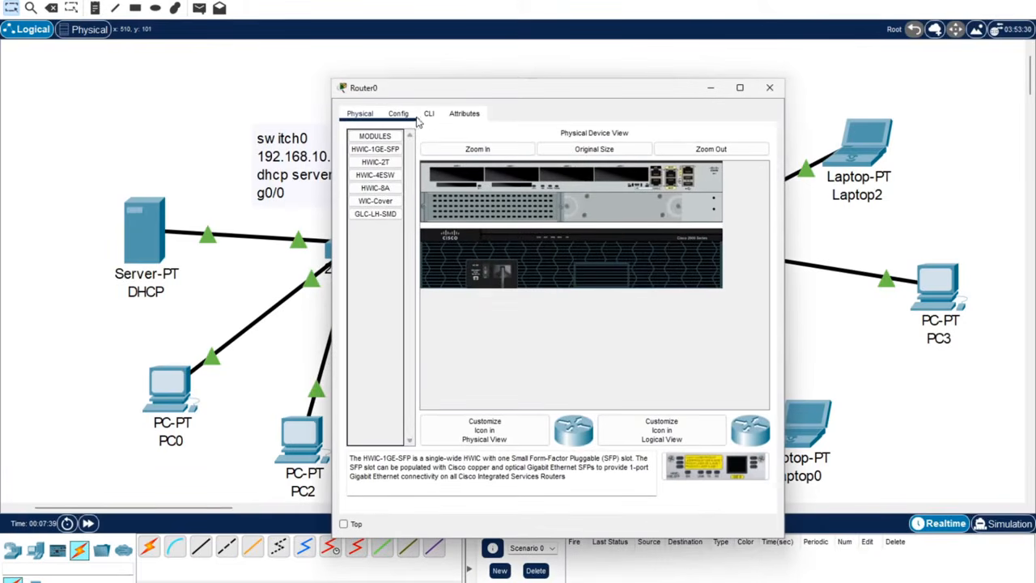
pyautogui.click(429, 114)
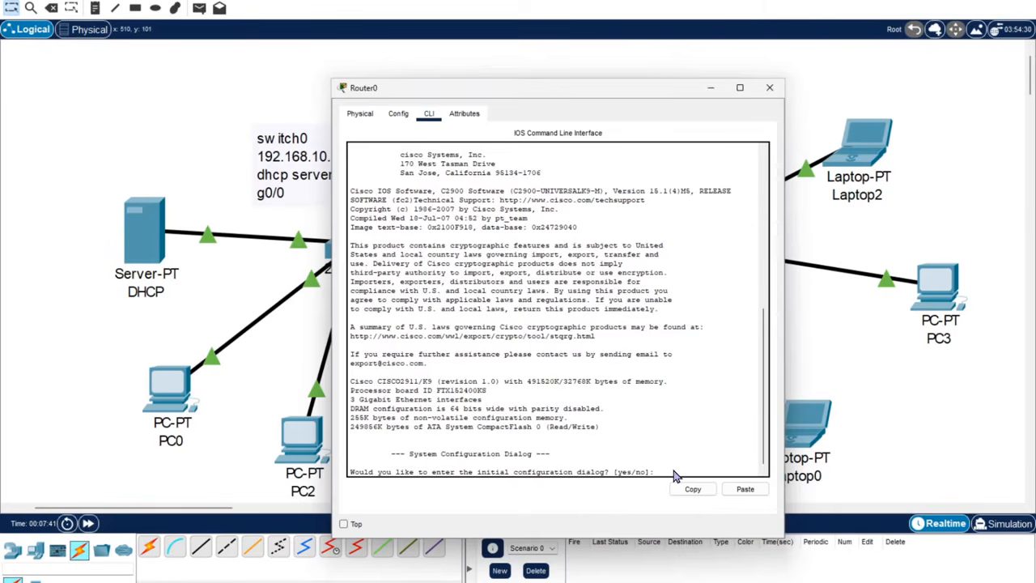
pyautogui.write('no')
pyautogui.press('Return')
pyautogui.press('Return')
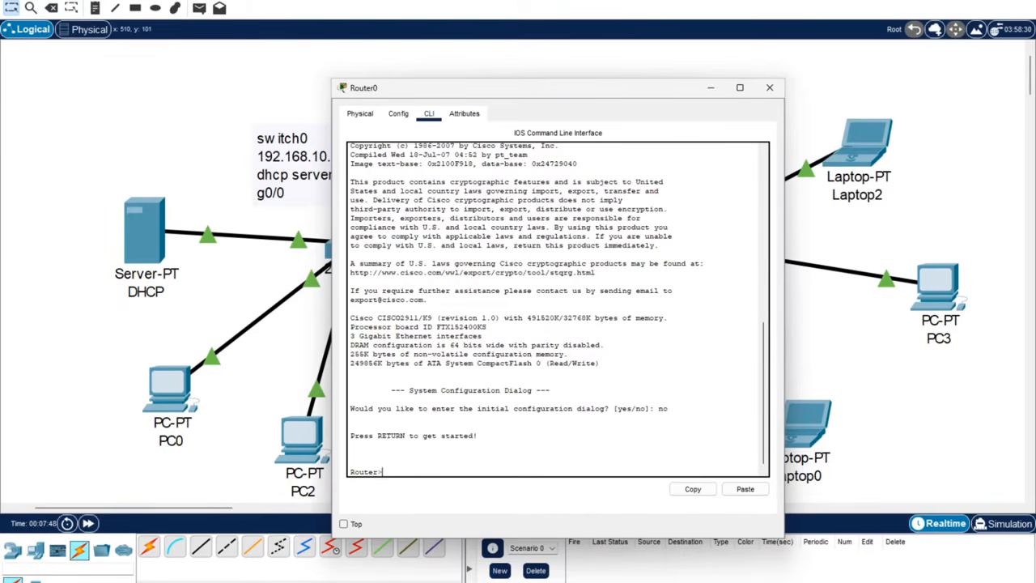
pyautogui.moveTo(566, 87); pyautogui.dragTo(662, 54)
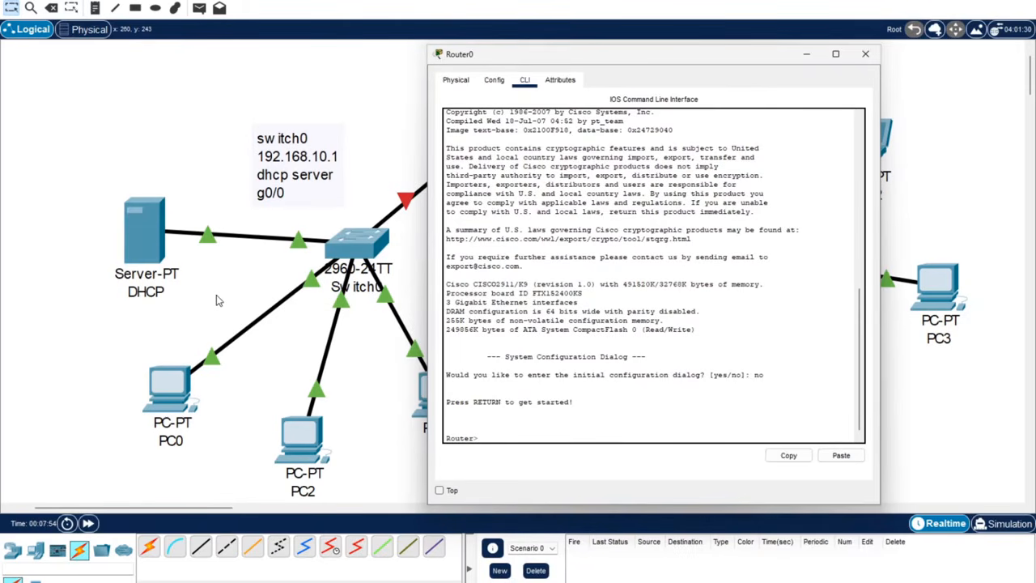
pyautogui.write('nable')
pyautogui.press('Return')
# Enter conf t and assign interface g0/0 the address 192.168.10.1 255.255.255.0.
pyautogui.write('conf t')
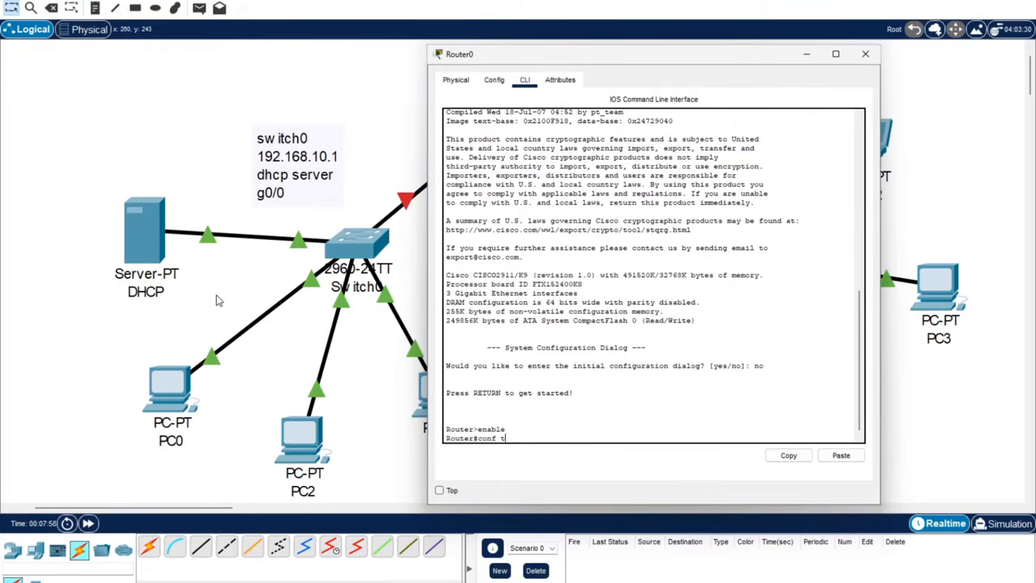
pyautogui.press('Return')
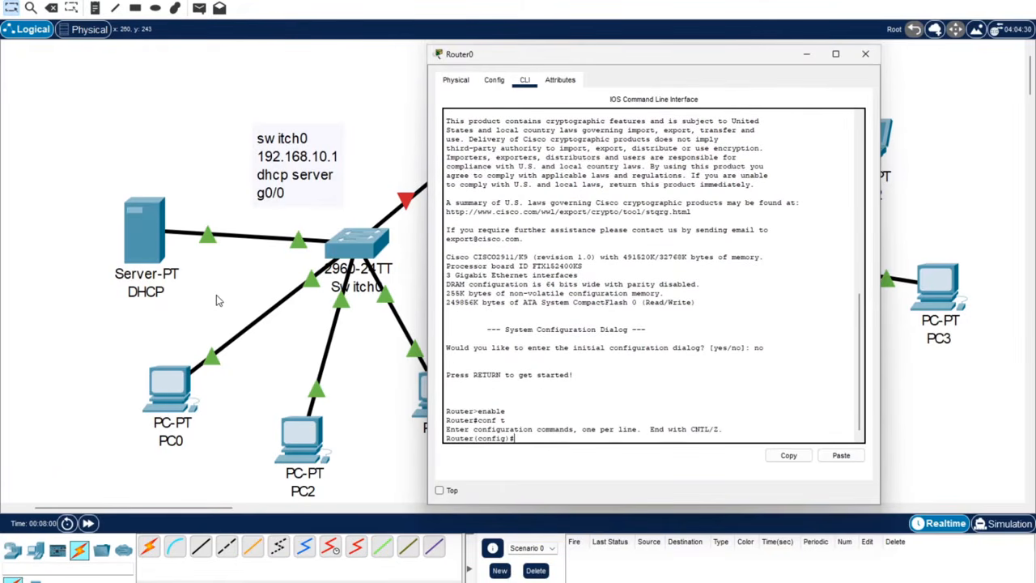
pyautogui.write('int g0/0')
pyautogui.press('Return')
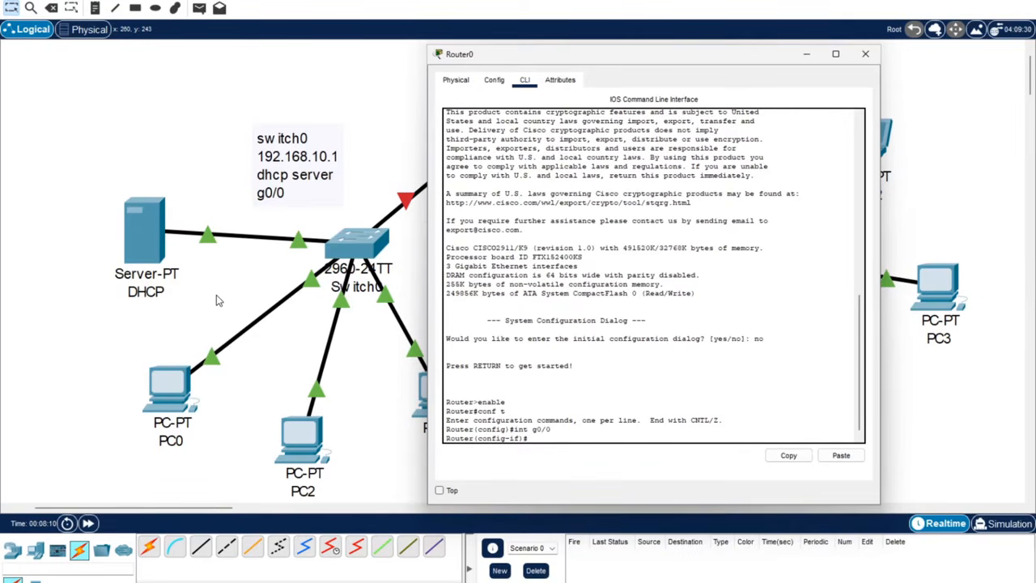
pyautogui.write('ip address 192.16')
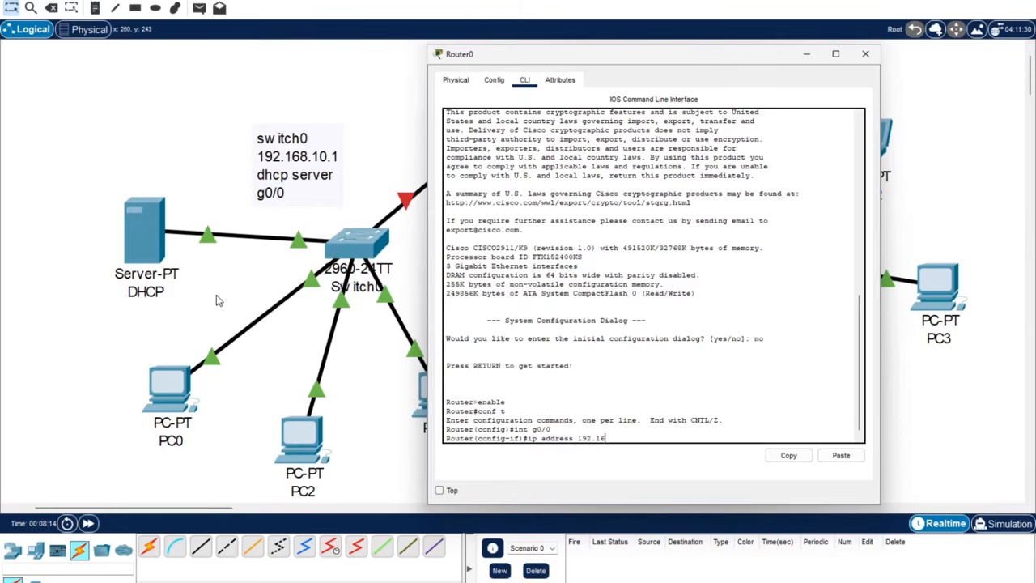
pyautogui.write('8.10.1')
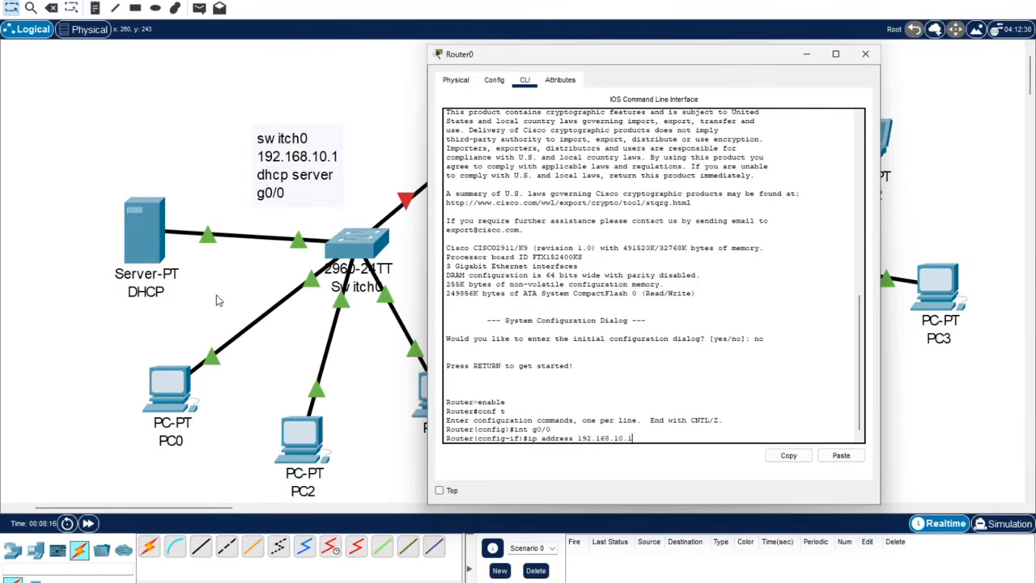
pyautogui.write(' 255.255.255.0')
pyautogui.press('Return')
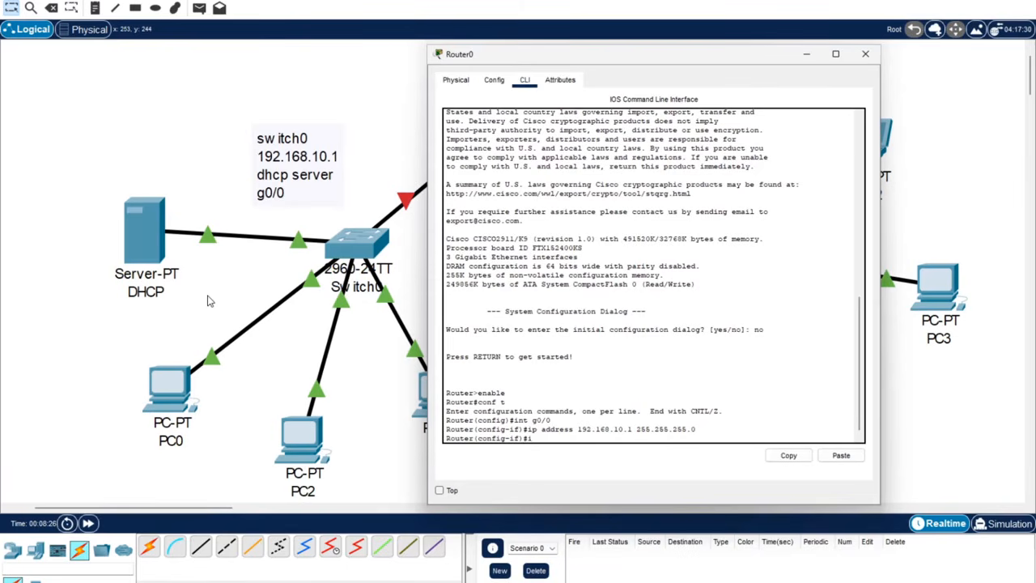
# Add helper-address 192.168.10.2 on g0/0, run no shutdown, save with do write memory, and exit.
pyautogui.write('ip helper-address 192.168.10.')
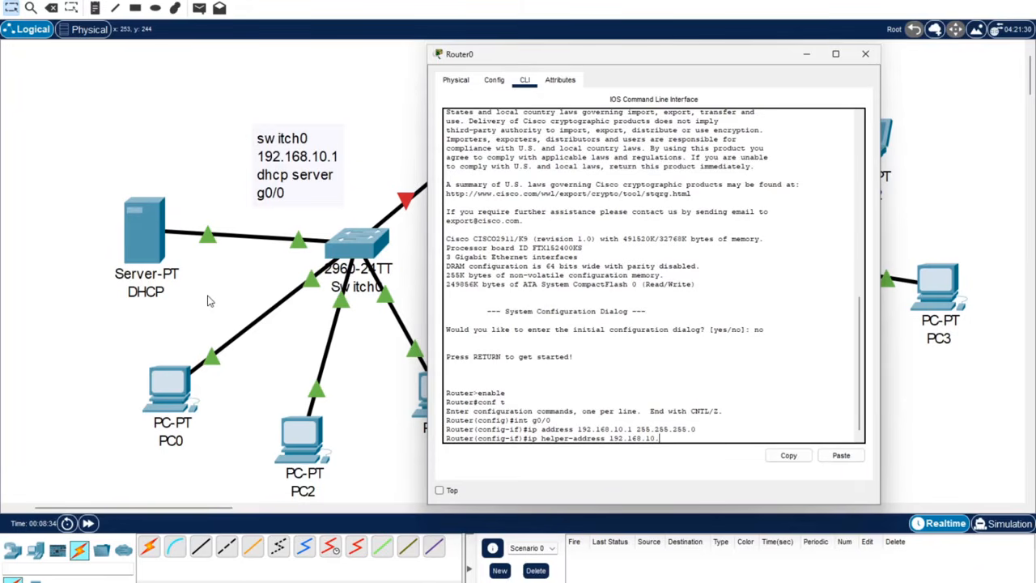
pyautogui.write('2')
pyautogui.press('Return')
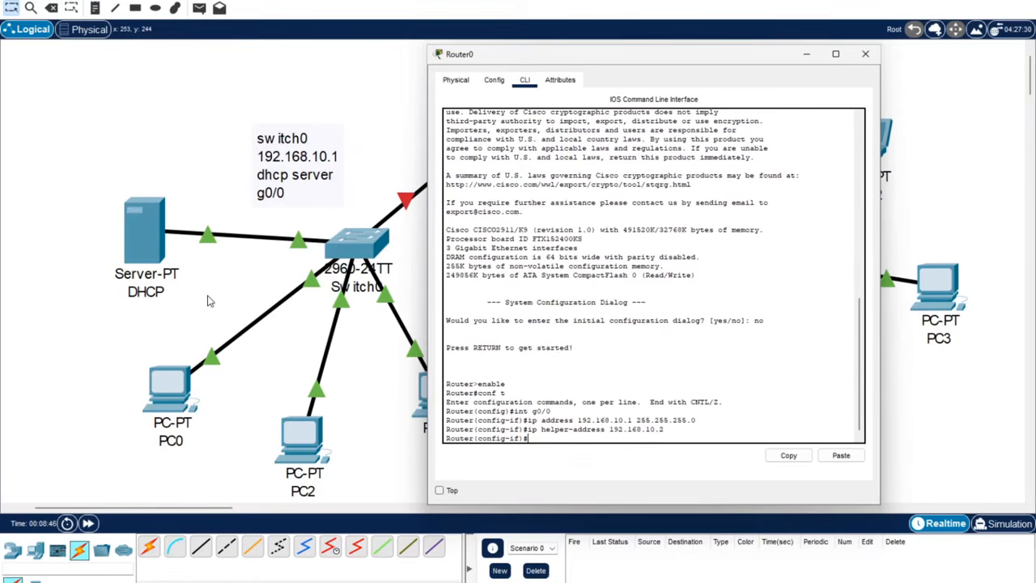
pyautogui.write('no shutdown')
pyautogui.press('Return')
pyautogui.write('do write ')
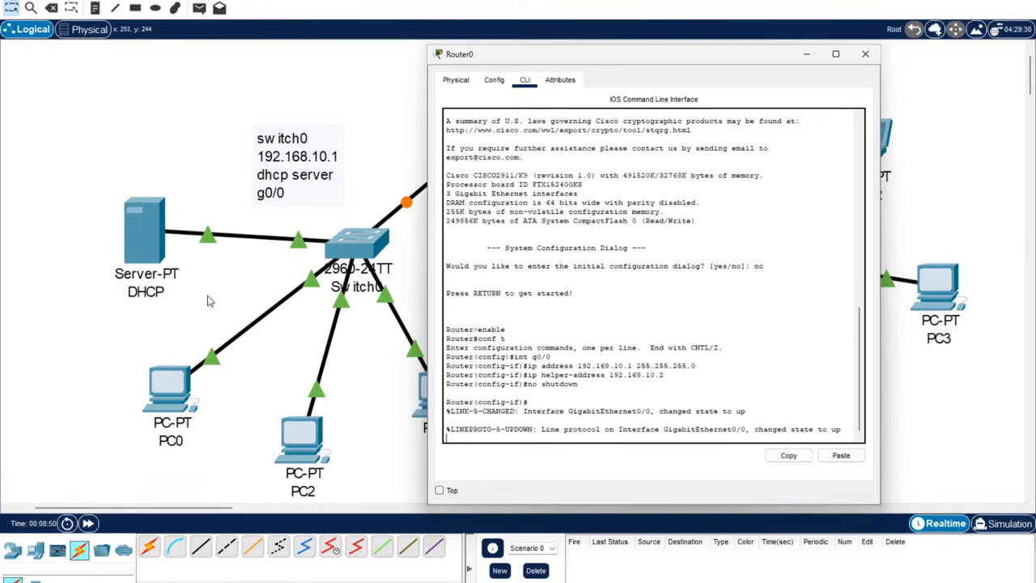
pyautogui.write('memory')
pyautogui.press('Return')
pyautogui.write('ex')
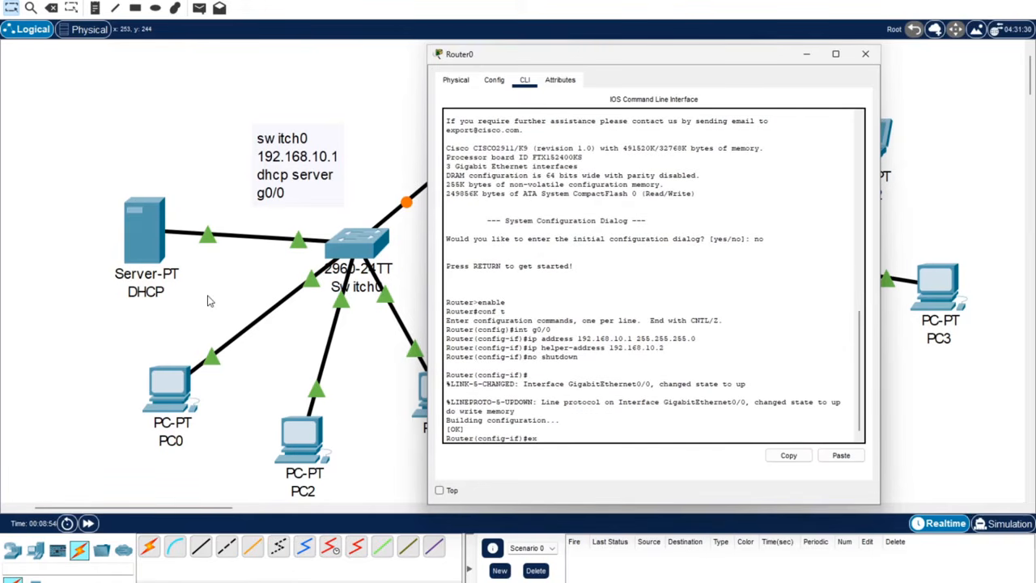
pyautogui.write('it')
pyautogui.press('Return')
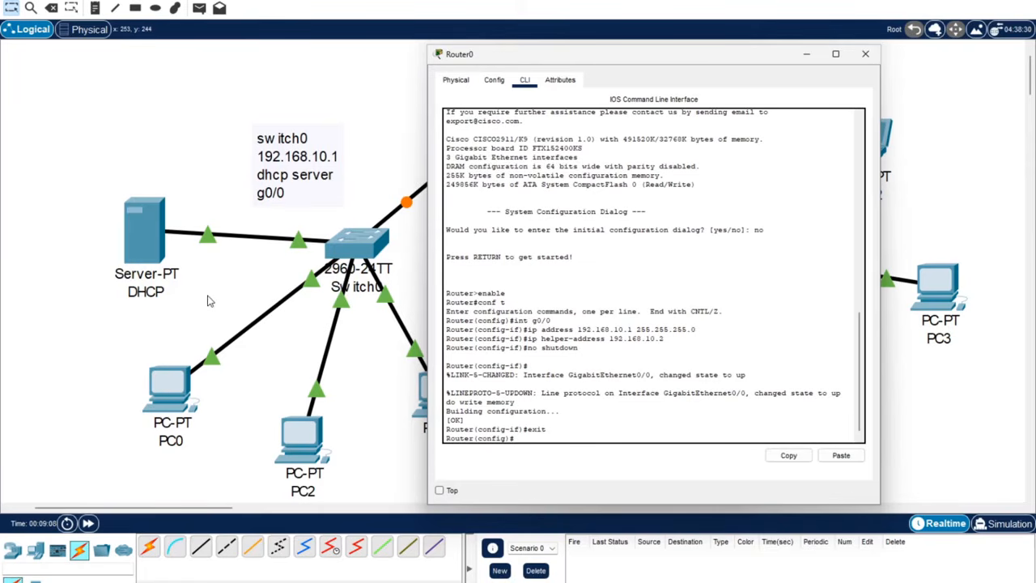
# Configure interface g0/1 with the address 192.168.20.1 255.255.255.0.
pyautogui.write('int g')
pyautogui.moveTo(596, 60); pyautogui.dragTo(358, 62)
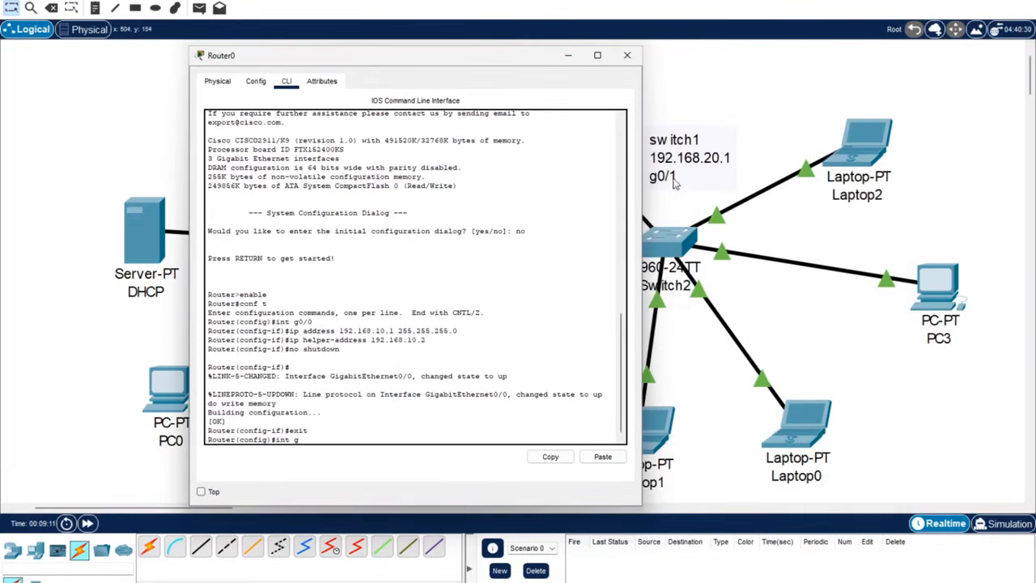
pyautogui.write('g')
pyautogui.moveTo(422, 59); pyautogui.dragTo(513, 56)
pyautogui.write('0/1')
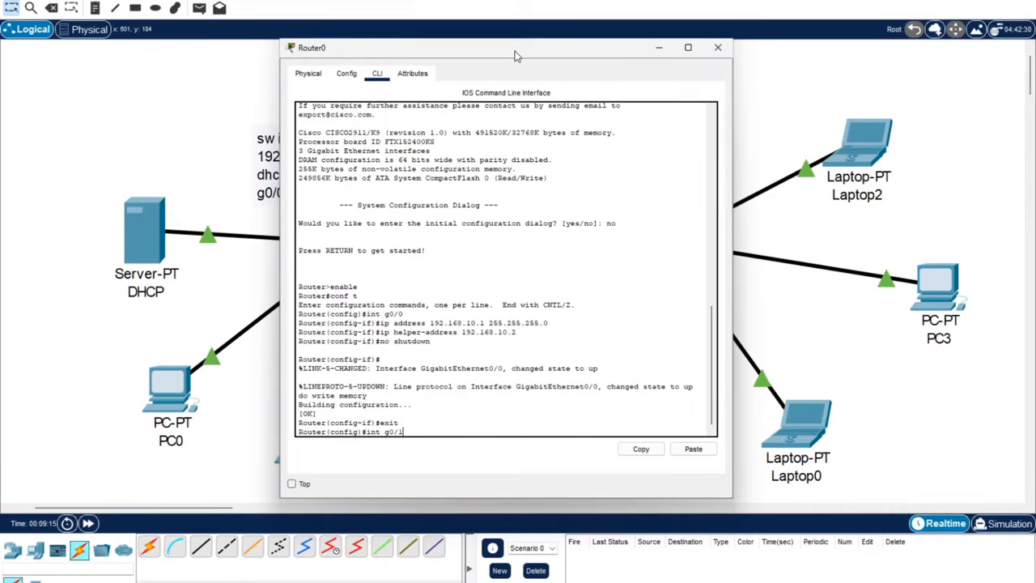
pyautogui.press('Return')
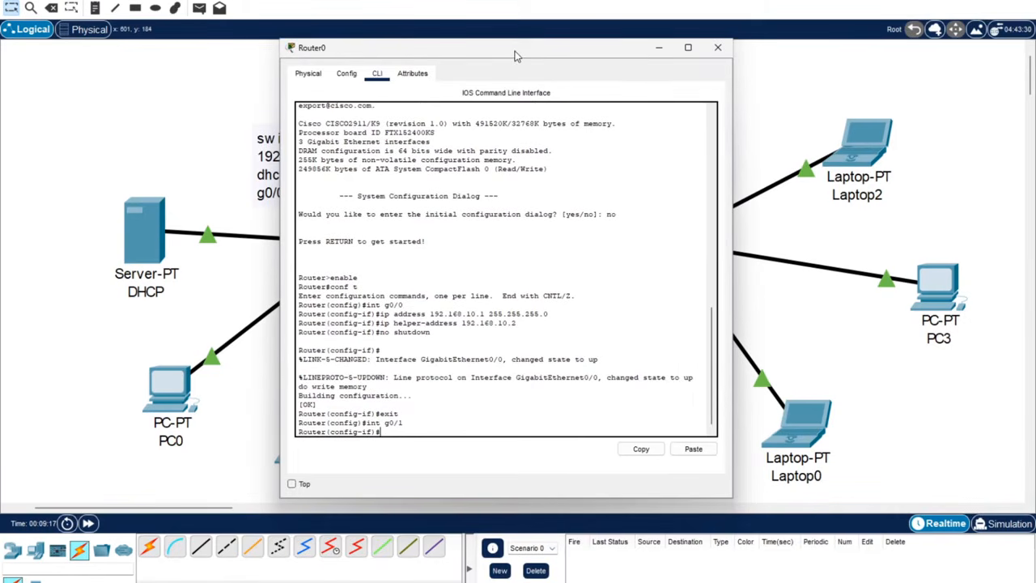
pyautogui.press('Up')
pyautogui.press('Up')
pyautogui.press('Up')
pyautogui.press('Up')
pyautogui.press('Up')
pyautogui.press('Up')
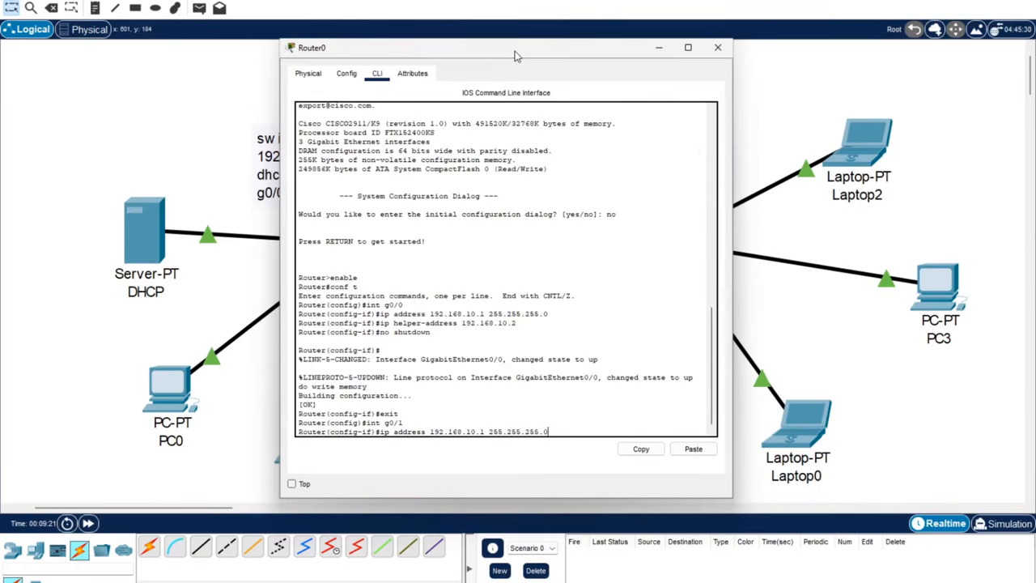
pyautogui.press('Left')
pyautogui.press('Left')
pyautogui.press('Left')
pyautogui.press('Left')
pyautogui.press('Left')
pyautogui.press('Left')
pyautogui.press('Left')
pyautogui.press('Left')
pyautogui.press('Left')
pyautogui.press('Left')
pyautogui.press('Left')
pyautogui.press('BackSpace')
pyautogui.write('2')
pyautogui.press('Return')
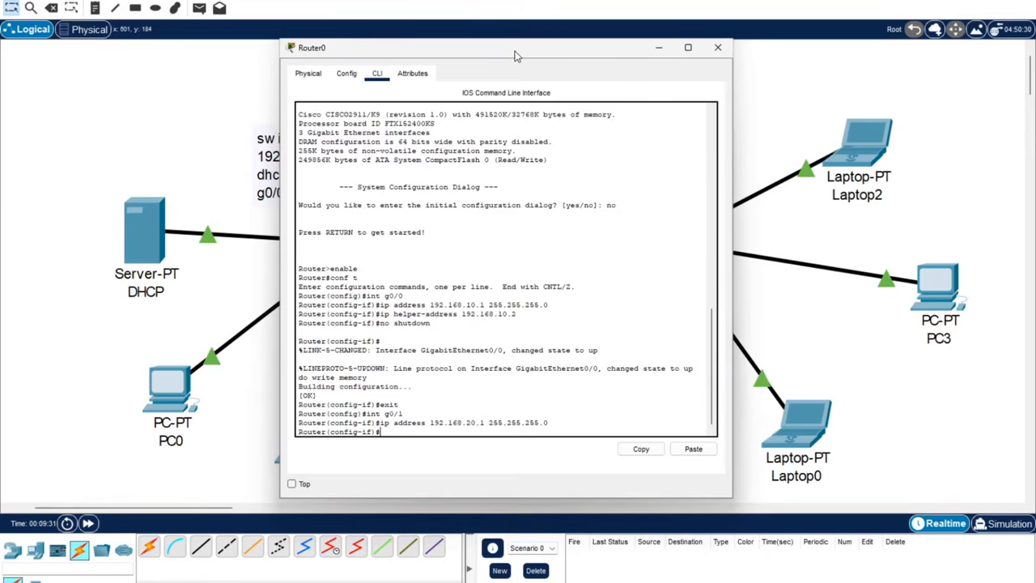
# Add helper-address 192.168.10.2 on g0/1, bring it up with no shutdown, and save.
pyautogui.press('Up')
pyautogui.press('Up')
pyautogui.press('Up')
pyautogui.press('Up')
pyautogui.press('Up')
pyautogui.press('Up')
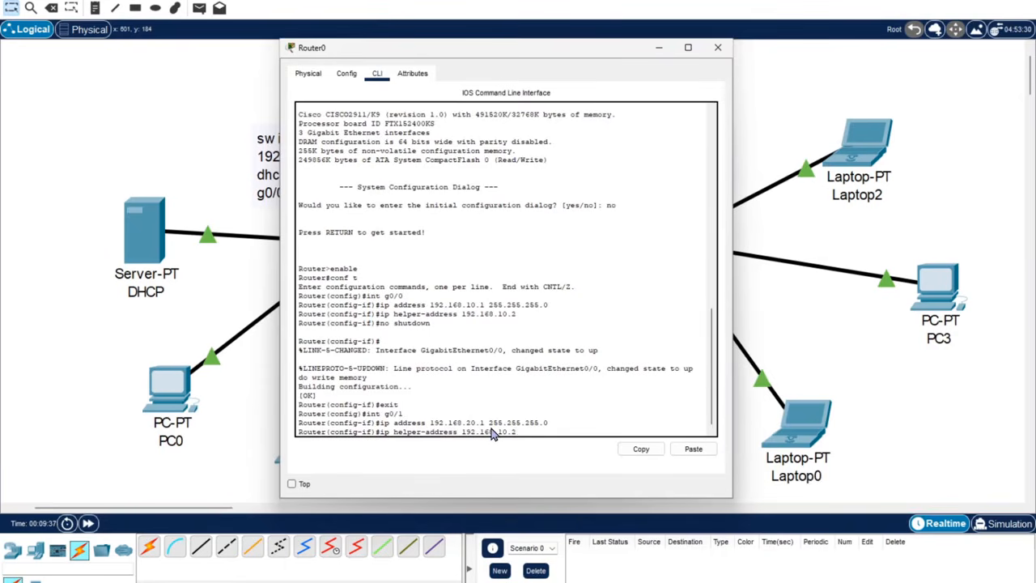
pyautogui.press('Return')
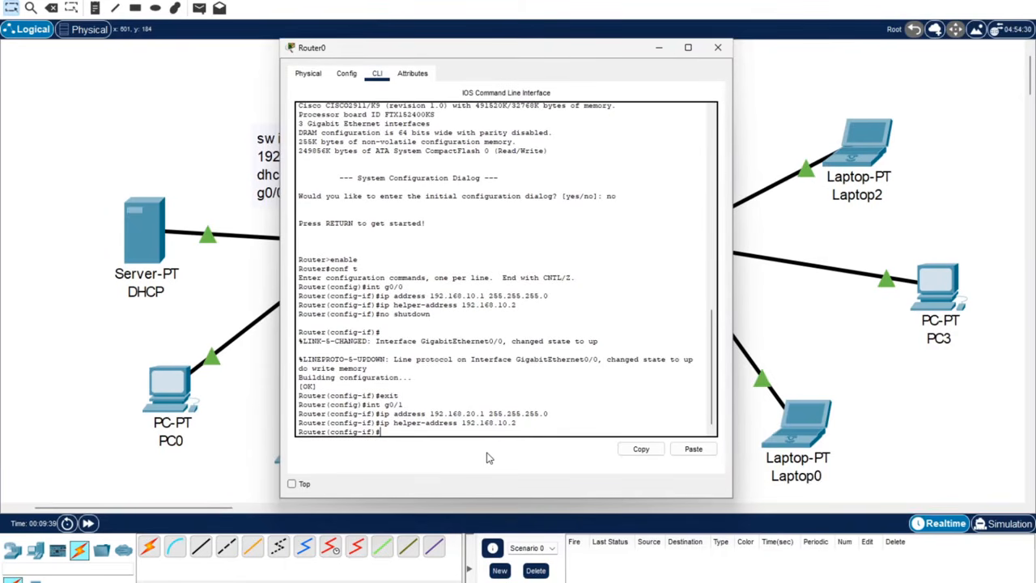
pyautogui.write('no shutdown')
pyautogui.press('Return')
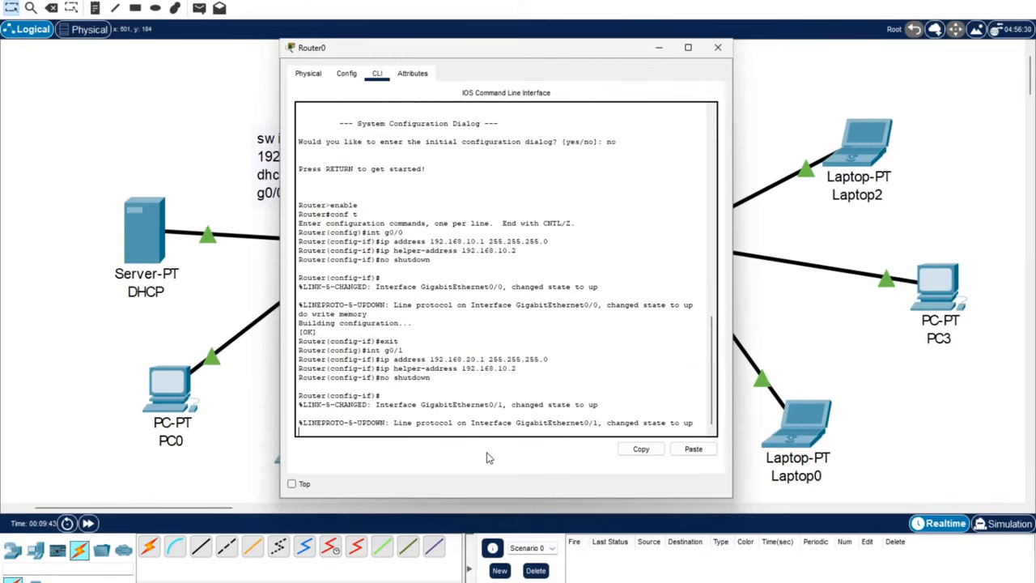
pyautogui.write('do write memory')
pyautogui.press('Return')
# Exit to privileged mode, run write memory, and close the Router0 window.
pyautogui.write('exit')
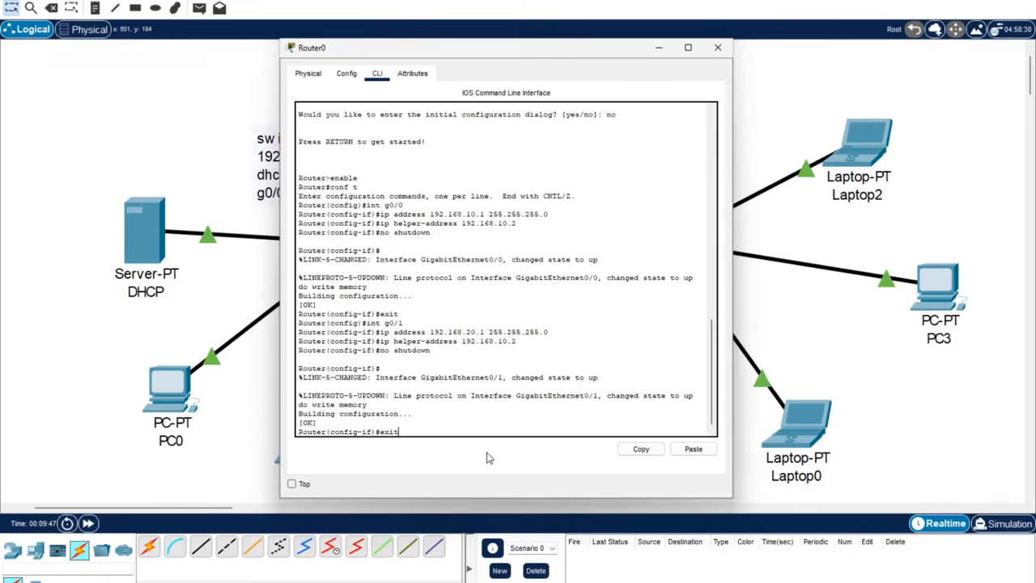
pyautogui.press('Return')
pyautogui.write('exit')
pyautogui.press('Return')
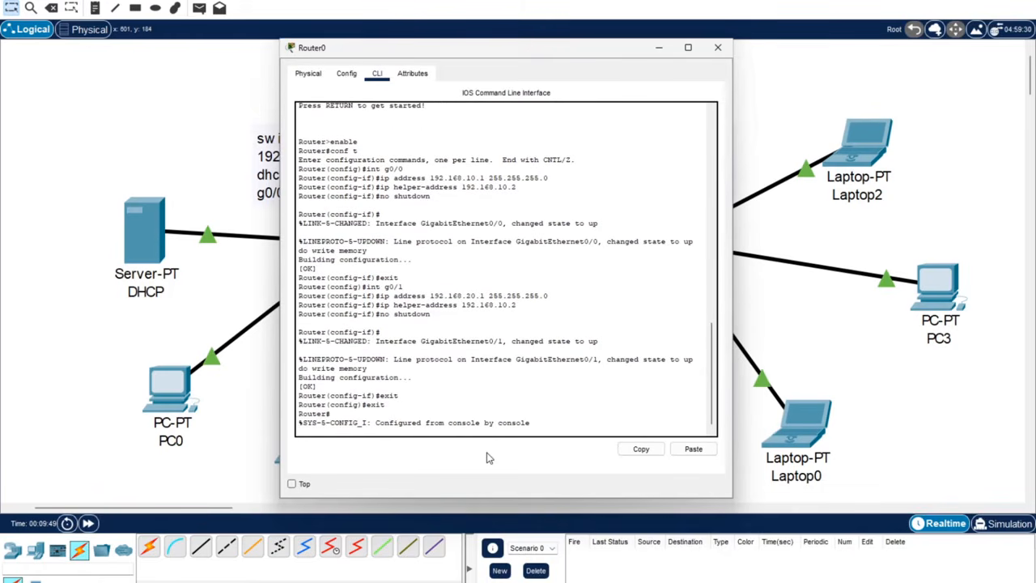
pyautogui.write('write memory')
pyautogui.press('Return')
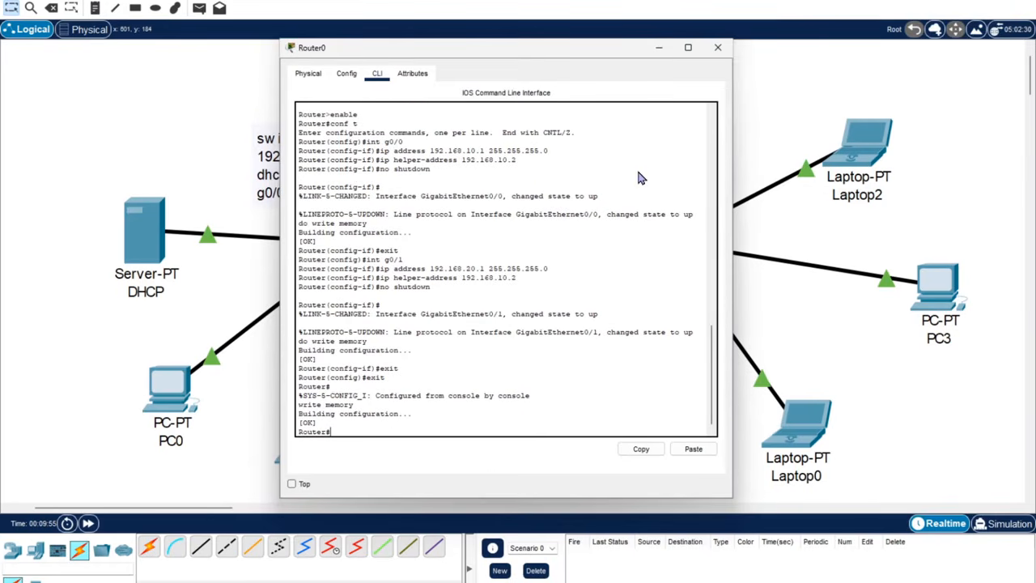
pyautogui.click(717, 47)
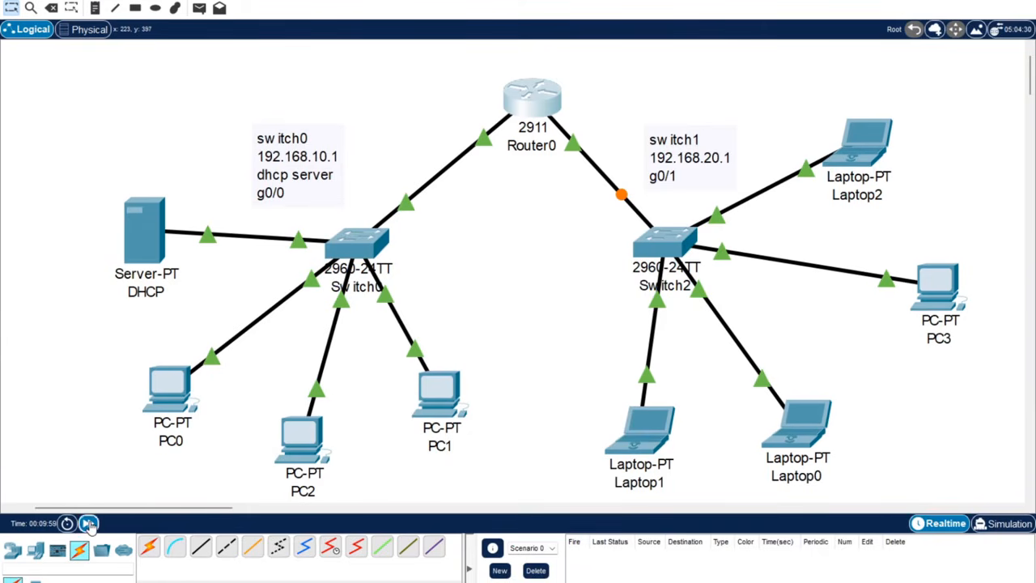
# Fast-forward simulated time several times so the links come up.
pyautogui.click(88, 523)
pyautogui.click(87, 523)
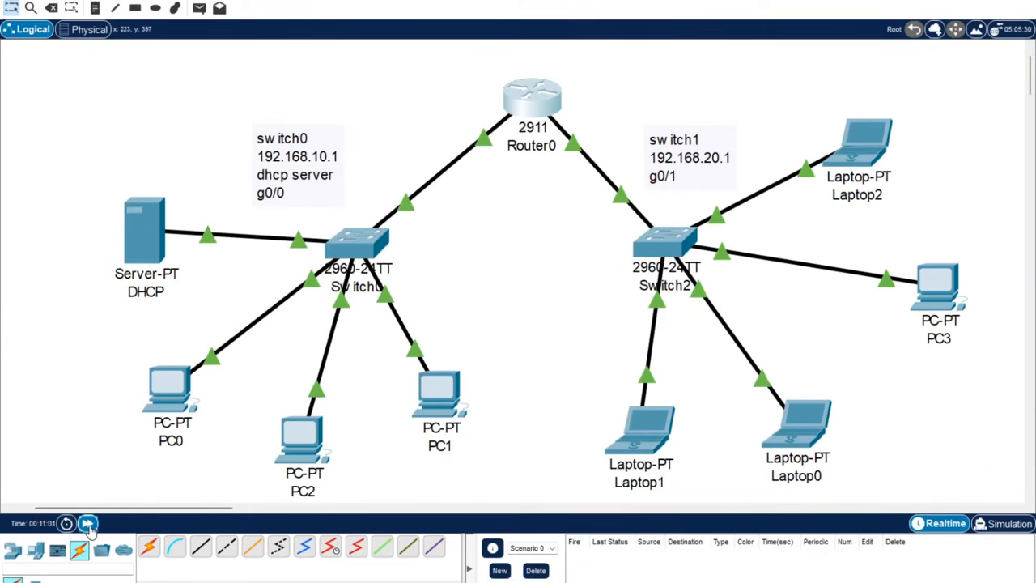
pyautogui.click(87, 523)
pyautogui.click(88, 523)
pyautogui.click(87, 523)
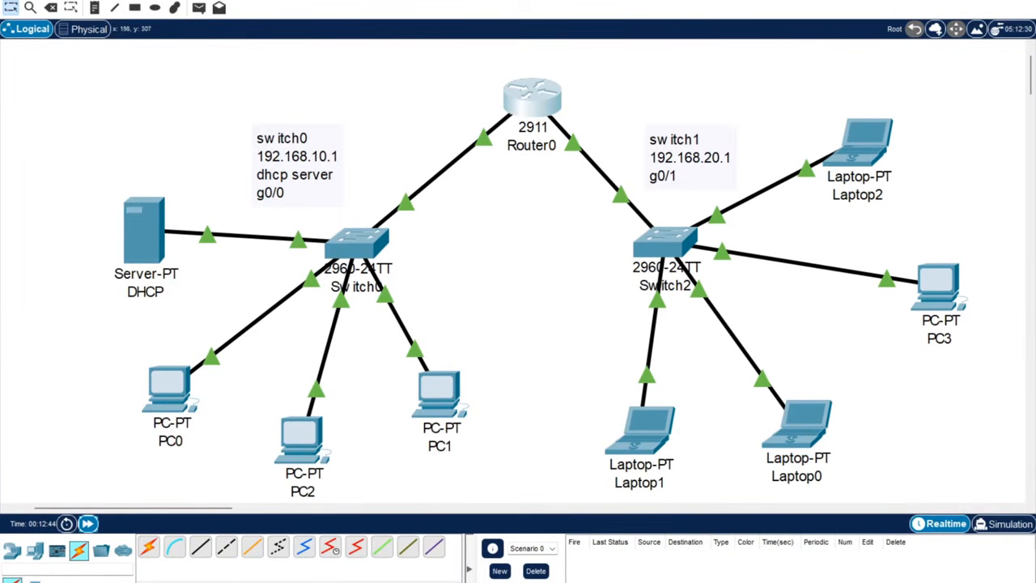
# Set PC0's IP configuration to DHCP so it leases 192.168.10.3.
pyautogui.click(168, 389)
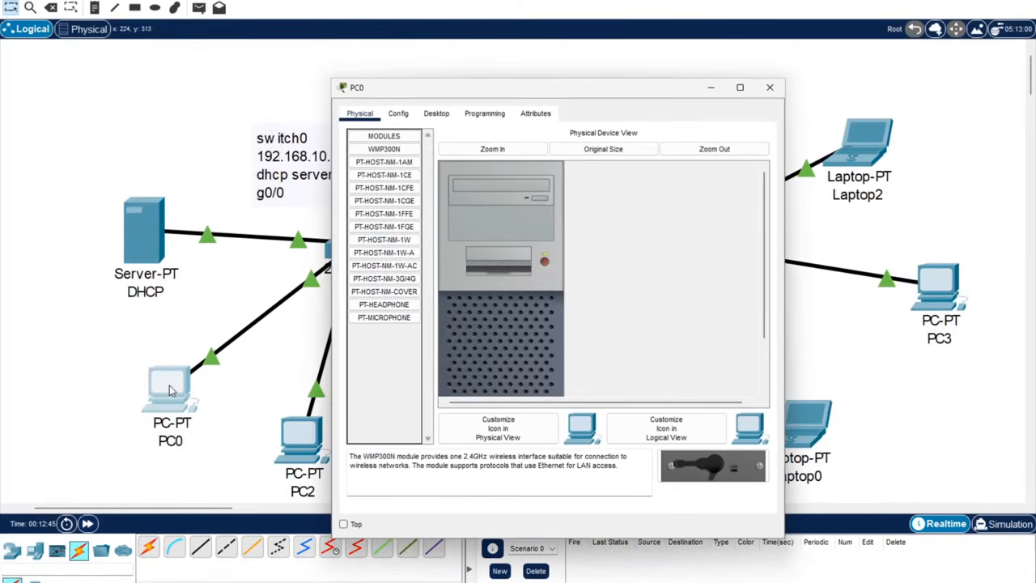
pyautogui.click(438, 114)
pyautogui.click(404, 155)
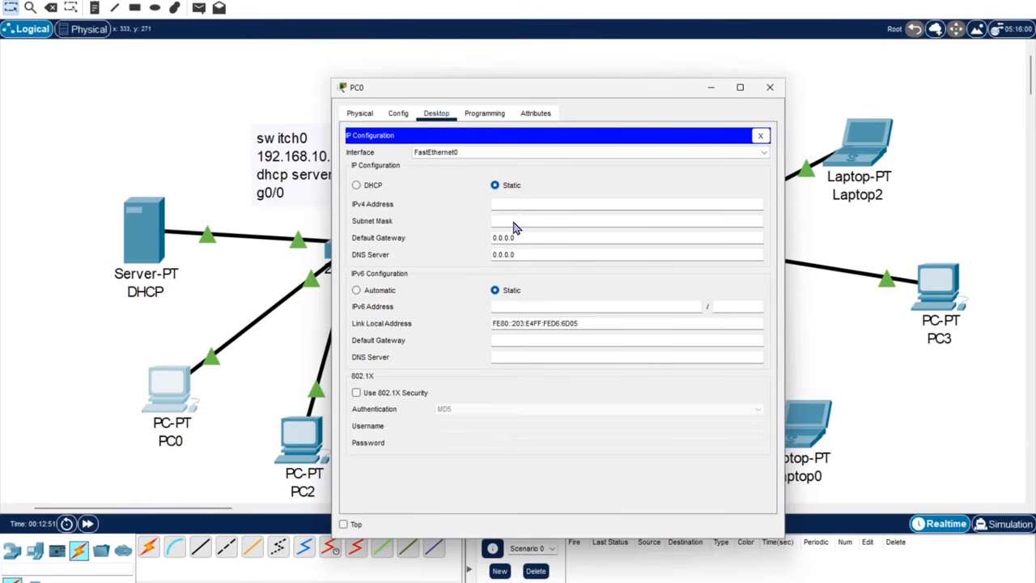
pyautogui.click(369, 187)
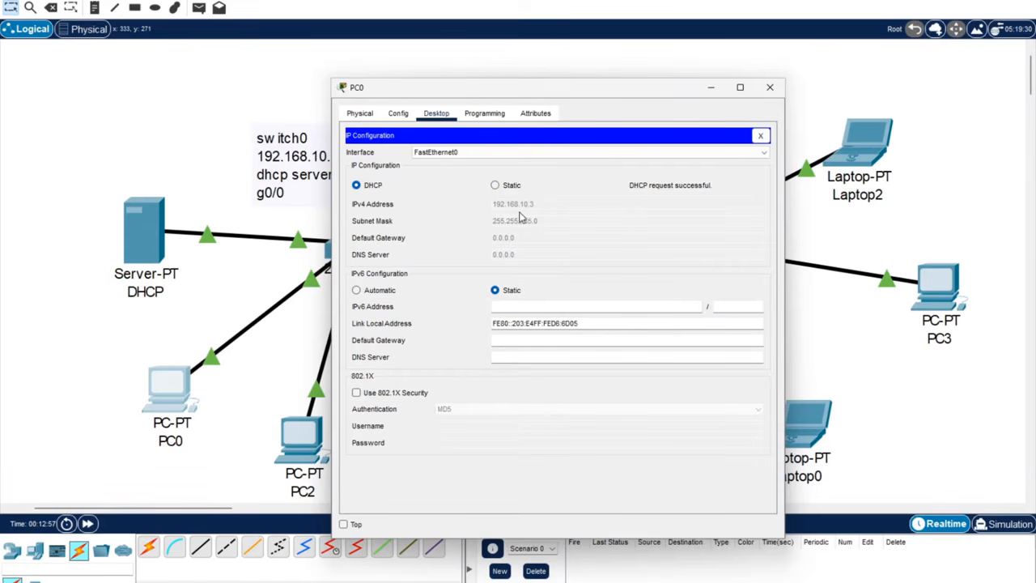
pyautogui.click(770, 87)
# Set PC2's IP configuration to DHCP so it leases 192.168.10.4.
pyautogui.click(308, 452)
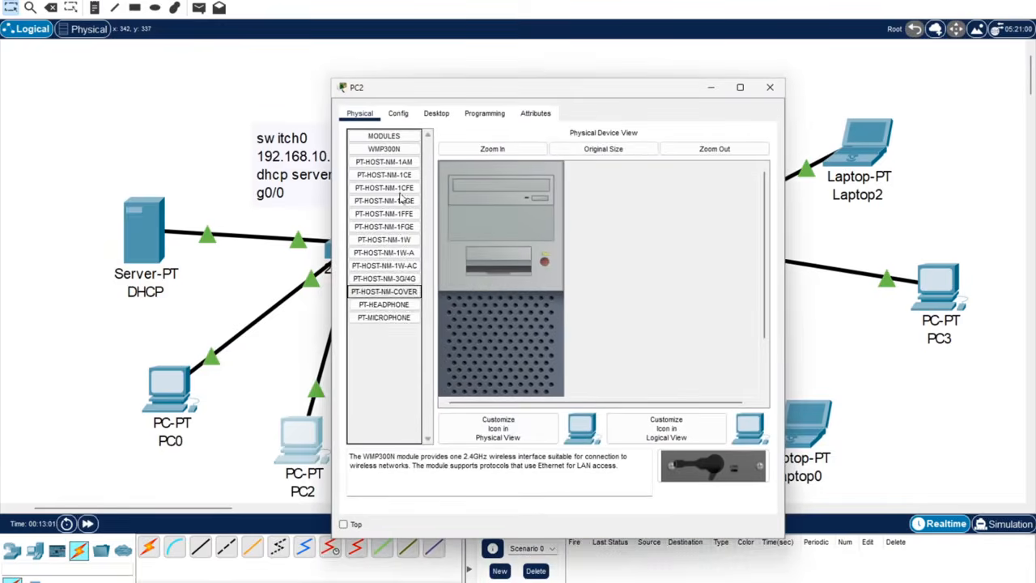
pyautogui.click(398, 113)
pyautogui.click(436, 114)
pyautogui.click(386, 166)
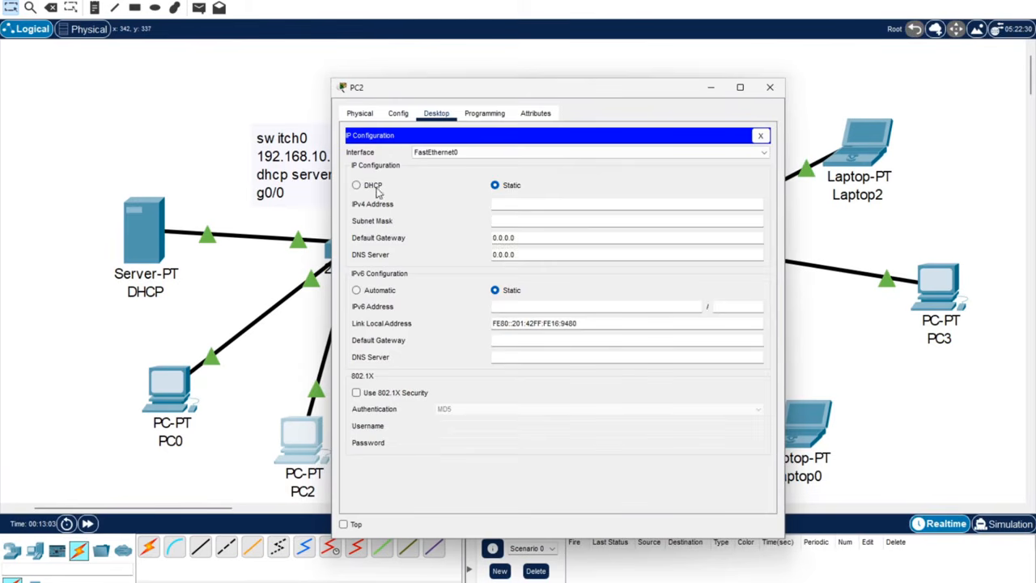
pyautogui.click(371, 186)
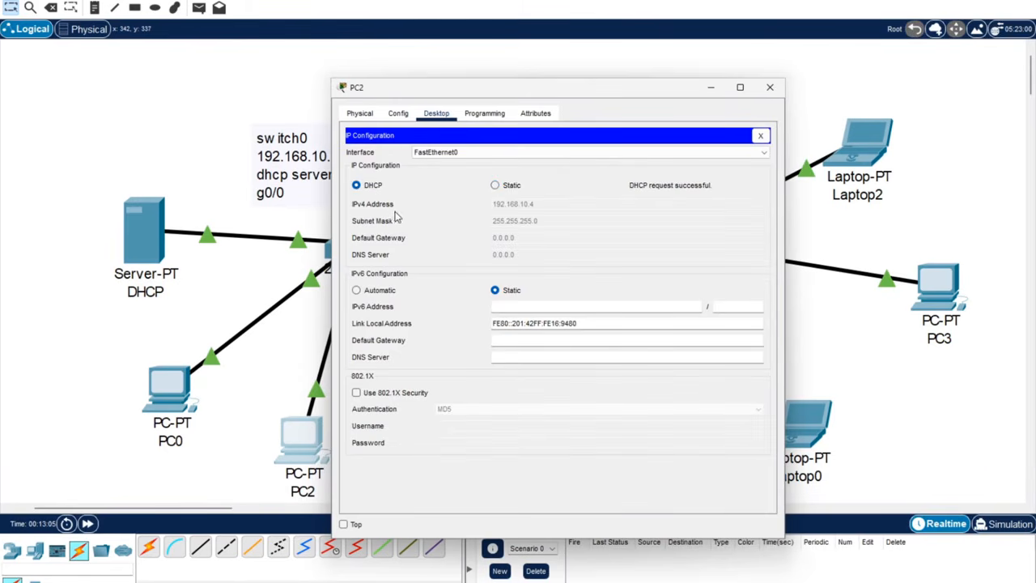
pyautogui.click(770, 87)
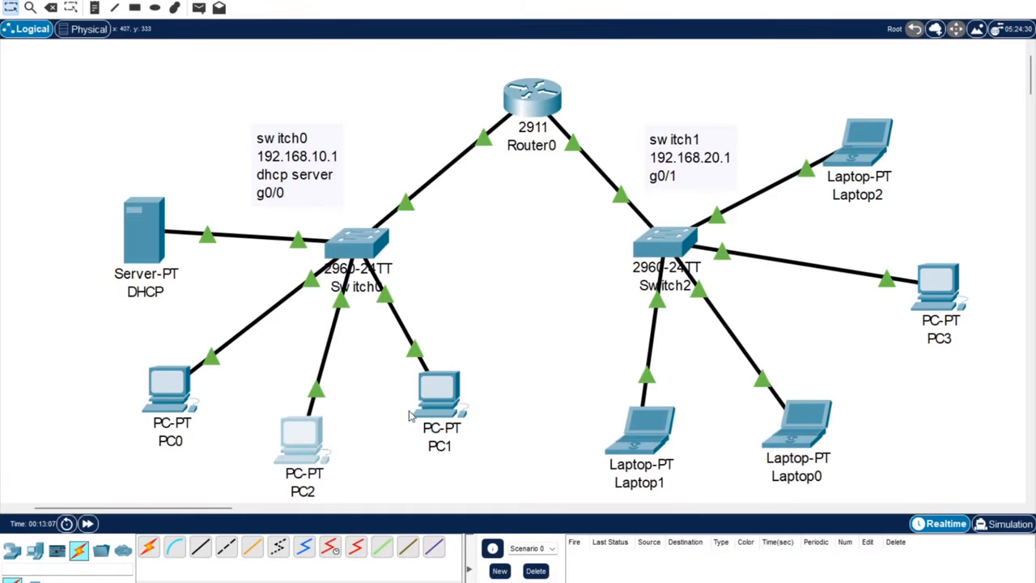
# Set PC1's IP configuration to DHCP.
pyautogui.click(435, 397)
pyautogui.click(435, 113)
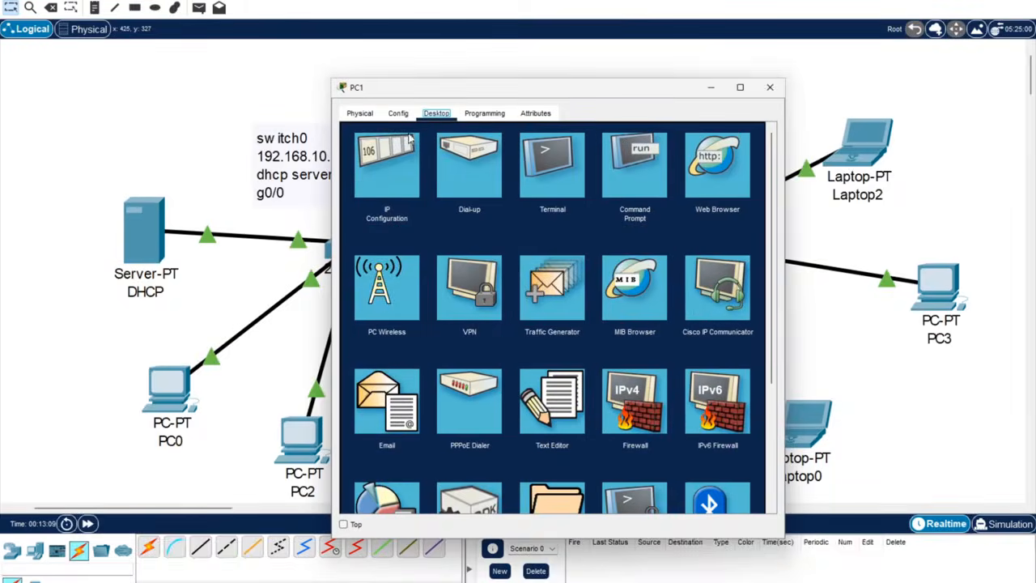
pyautogui.click(386, 166)
pyautogui.click(373, 187)
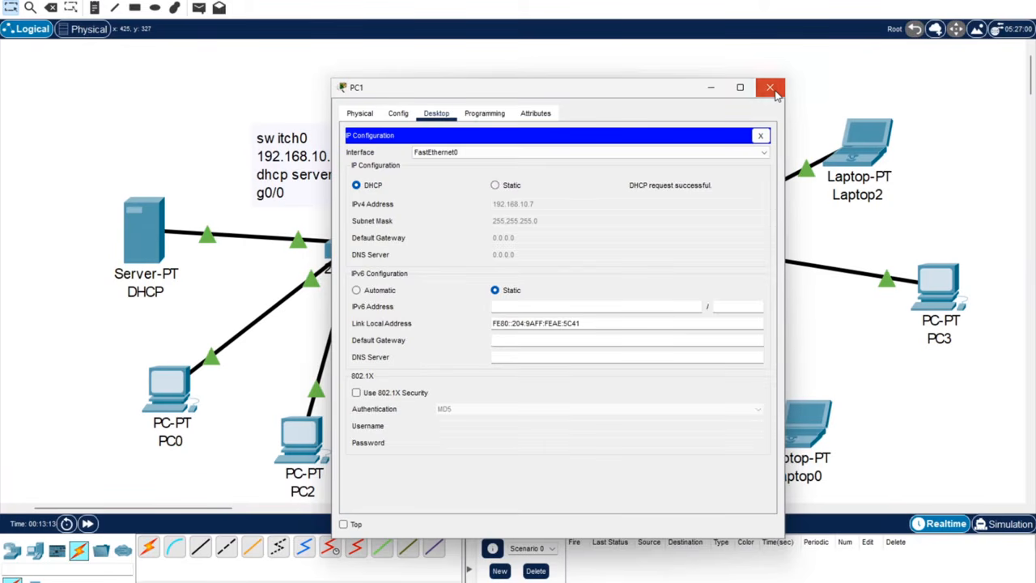
pyautogui.click(774, 91)
# Check the DHCP-leased IP configurations on PC2 and PC1.
pyautogui.click(306, 452)
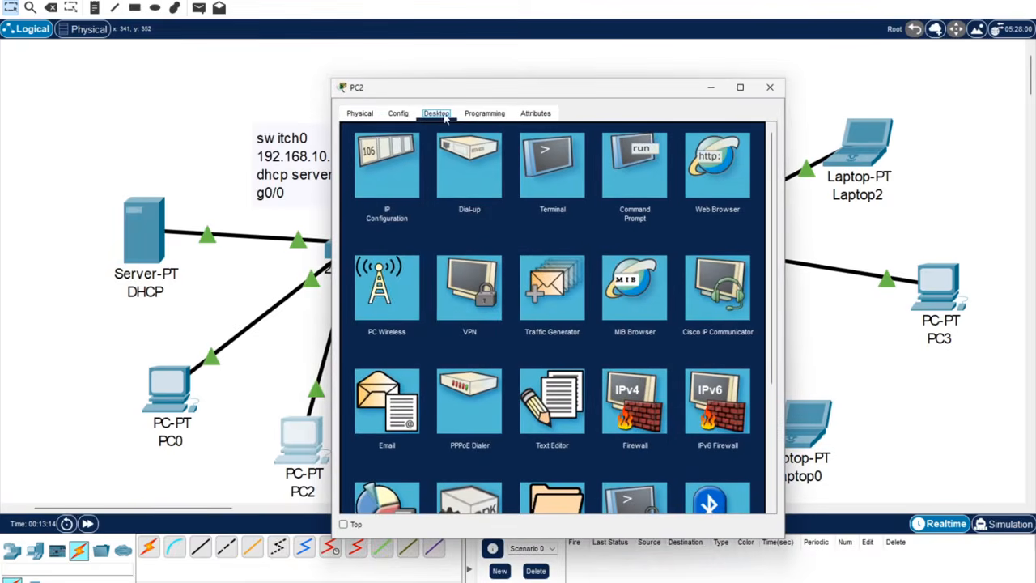
pyautogui.click(375, 158)
pyautogui.click(770, 87)
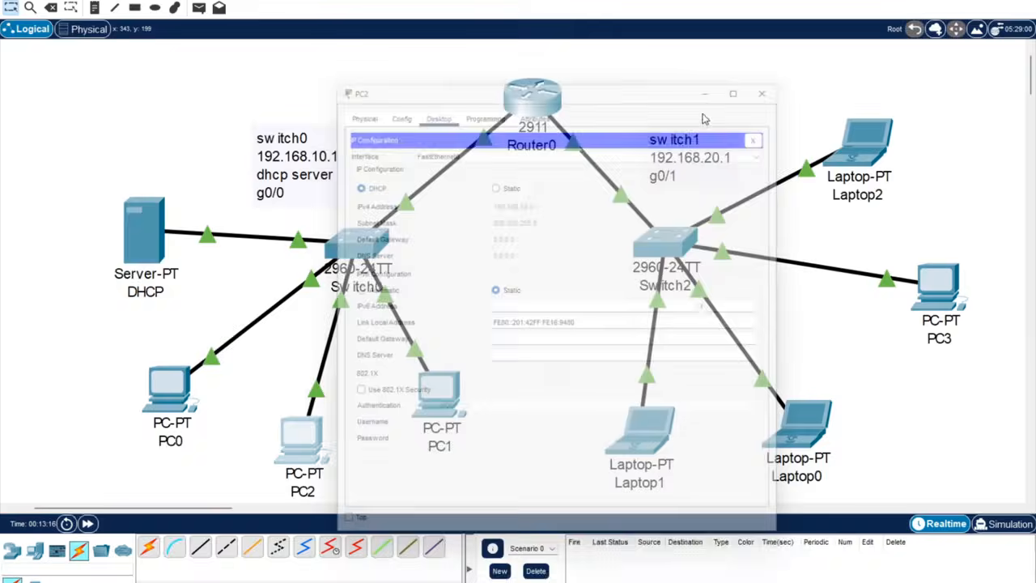
pyautogui.click(430, 405)
pyautogui.click(381, 155)
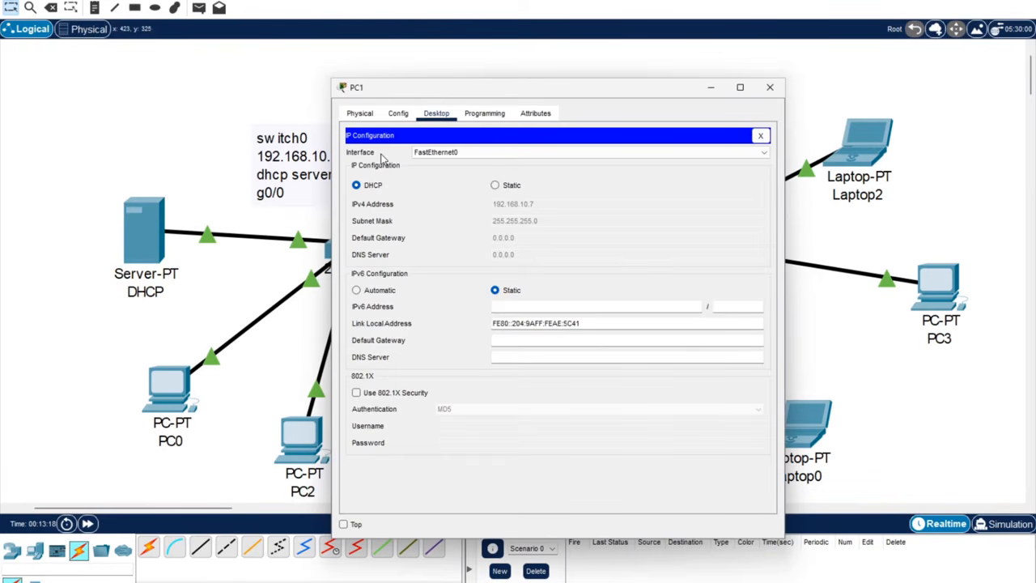
pyautogui.click(770, 86)
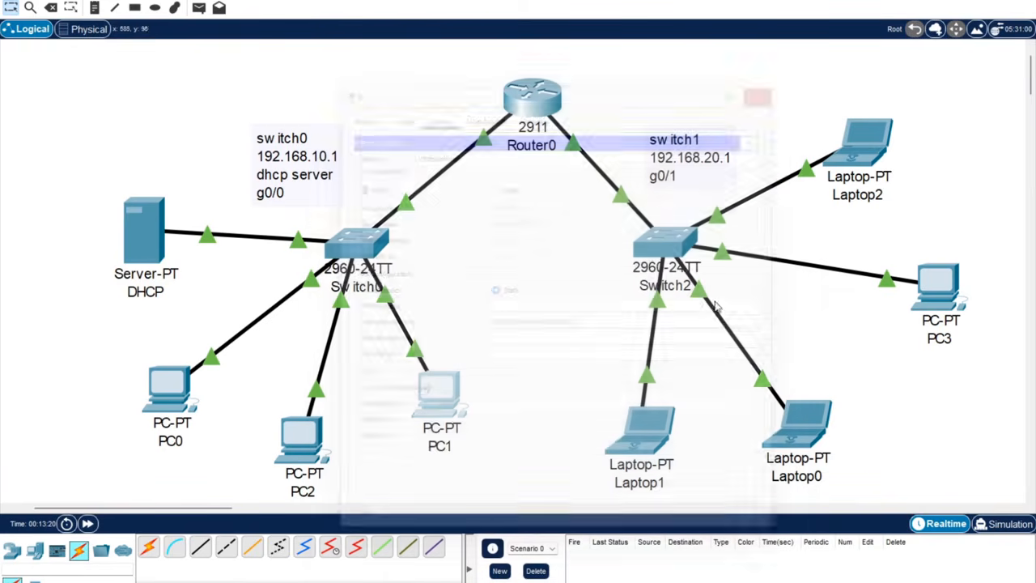
# Switch Laptop1 and Laptop0 to DHCP addressing.
pyautogui.click(639, 453)
pyautogui.click(436, 112)
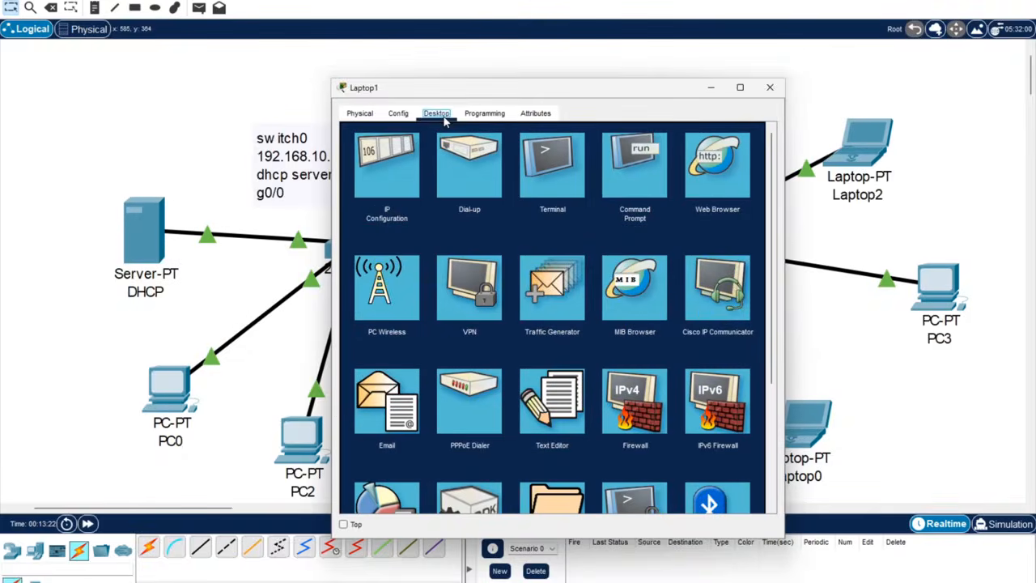
pyautogui.click(402, 152)
pyautogui.click(371, 187)
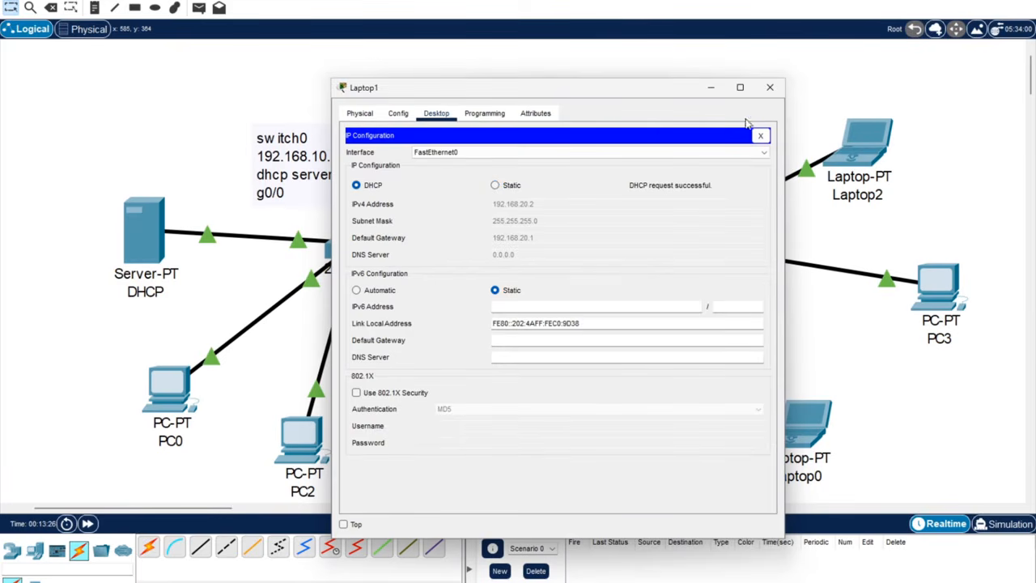
pyautogui.click(769, 86)
pyautogui.click(805, 424)
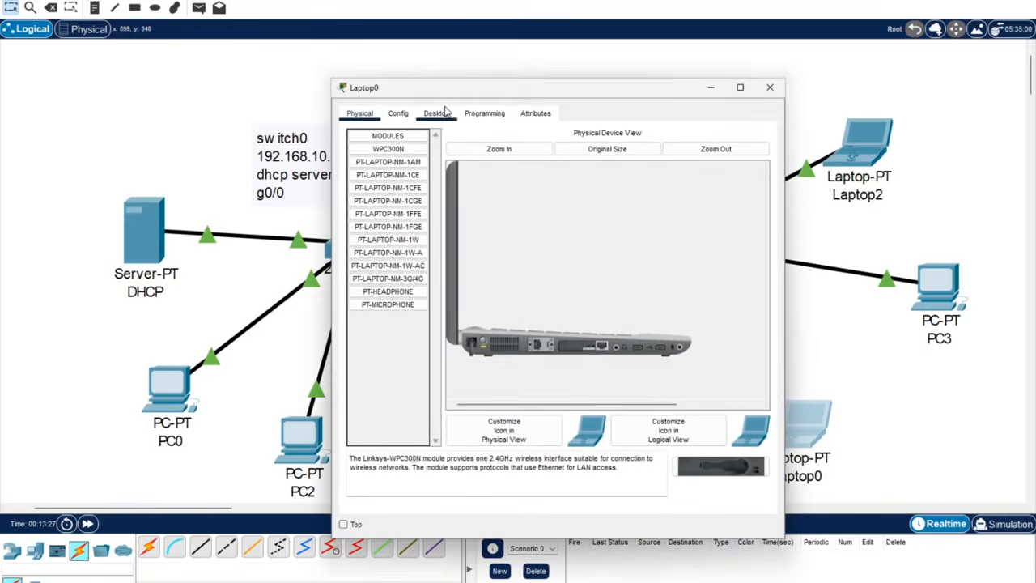
pyautogui.click(437, 113)
pyautogui.click(377, 160)
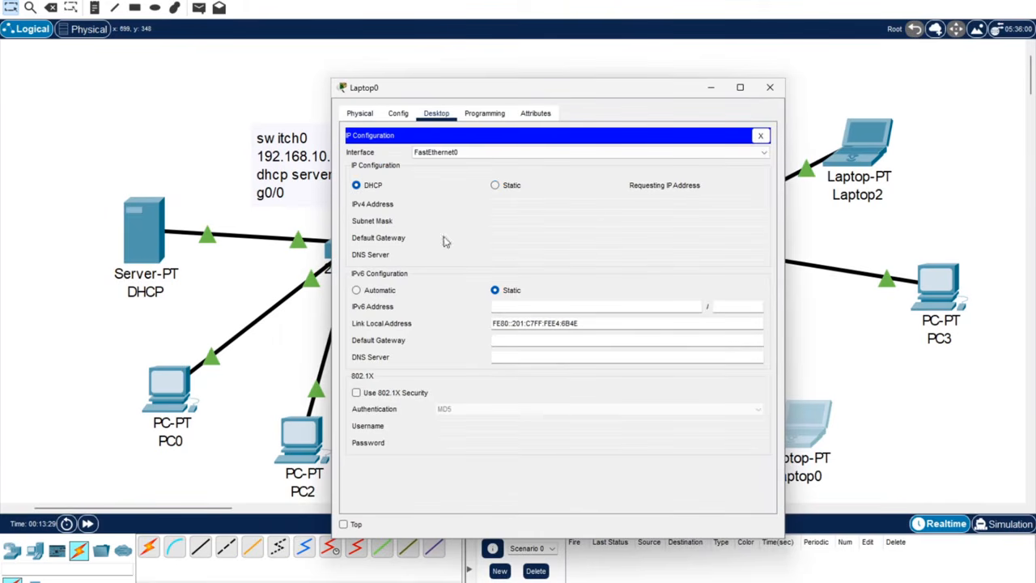
pyautogui.click(770, 86)
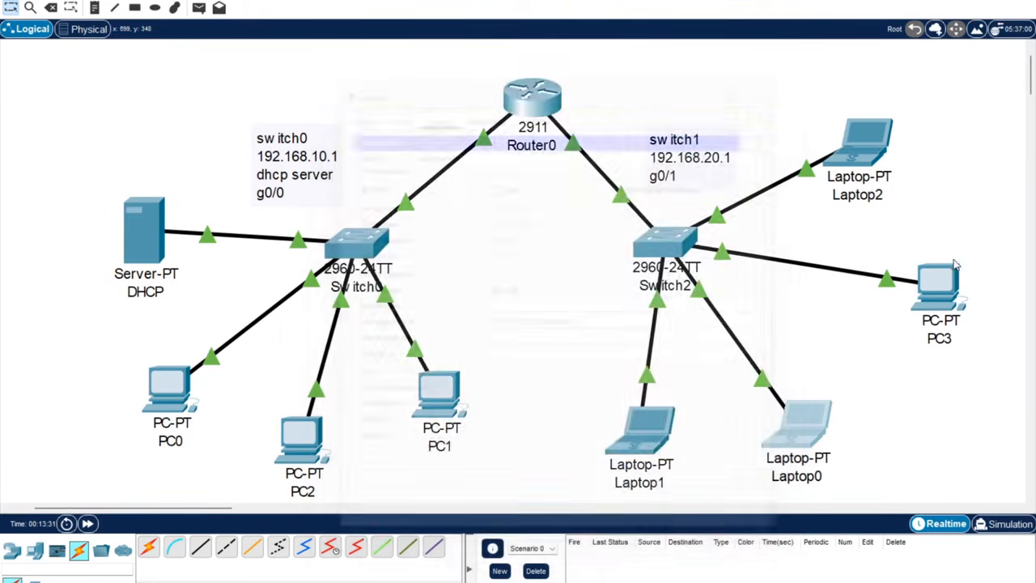
# Switch PC3 and Laptop2 to DHCP addressing.
pyautogui.click(938, 285)
pyautogui.click(447, 116)
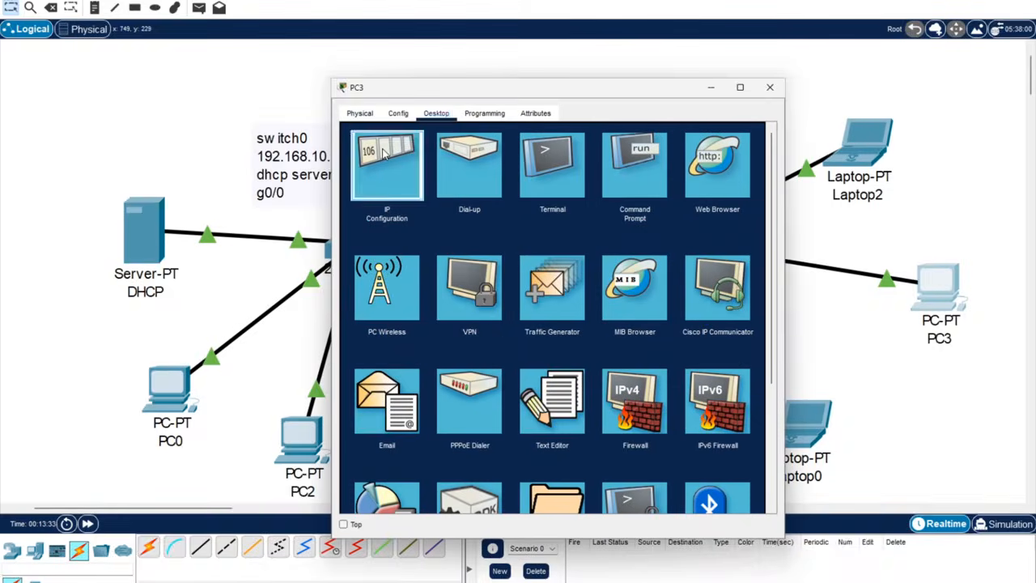
pyautogui.click(383, 162)
pyautogui.click(373, 187)
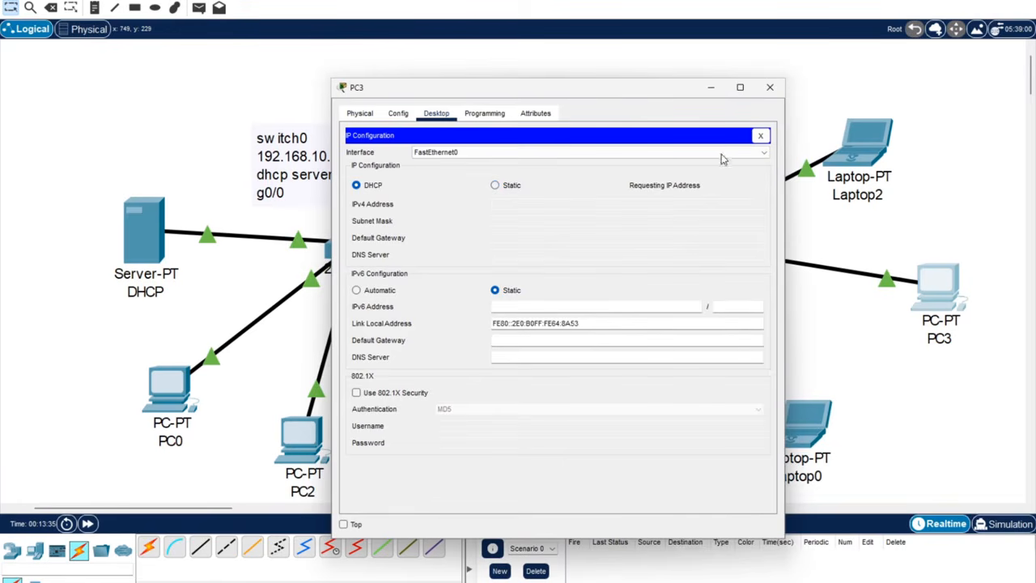
pyautogui.click(770, 86)
pyautogui.click(870, 153)
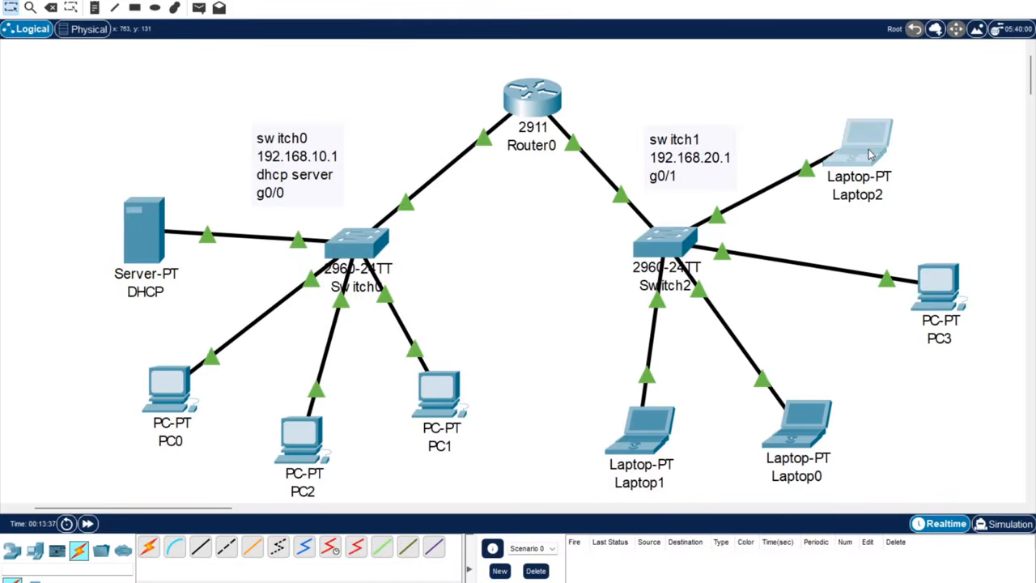
pyautogui.click(435, 115)
pyautogui.click(387, 160)
pyautogui.click(376, 185)
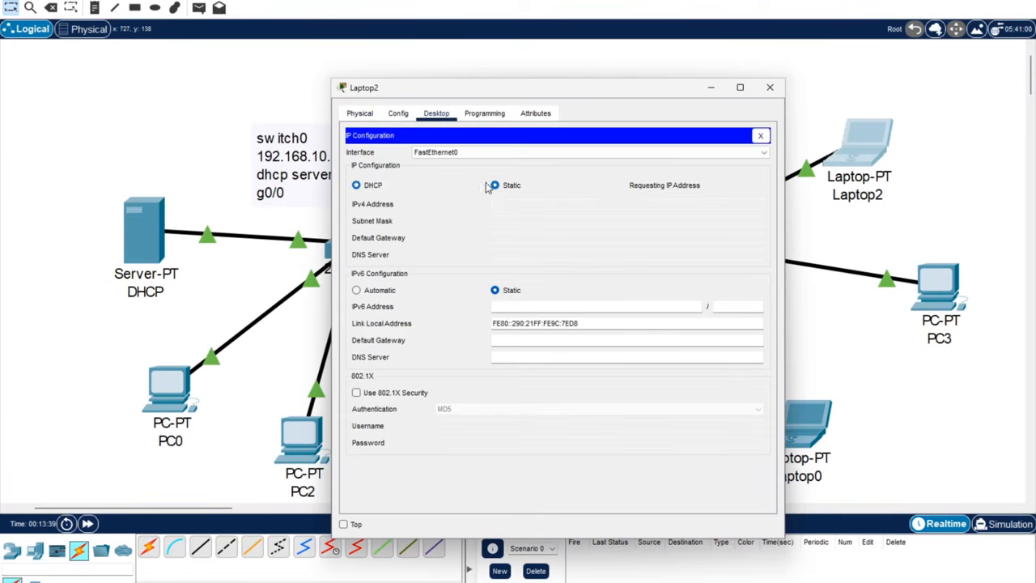
pyautogui.click(771, 88)
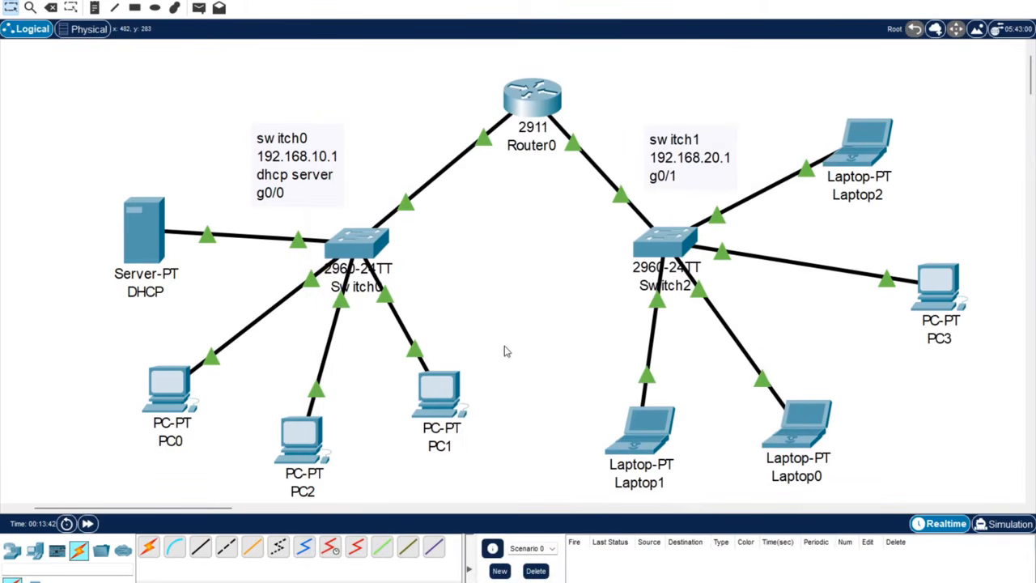
# Fast-forward simulated time until all links turn green.
pyautogui.click(87, 524)
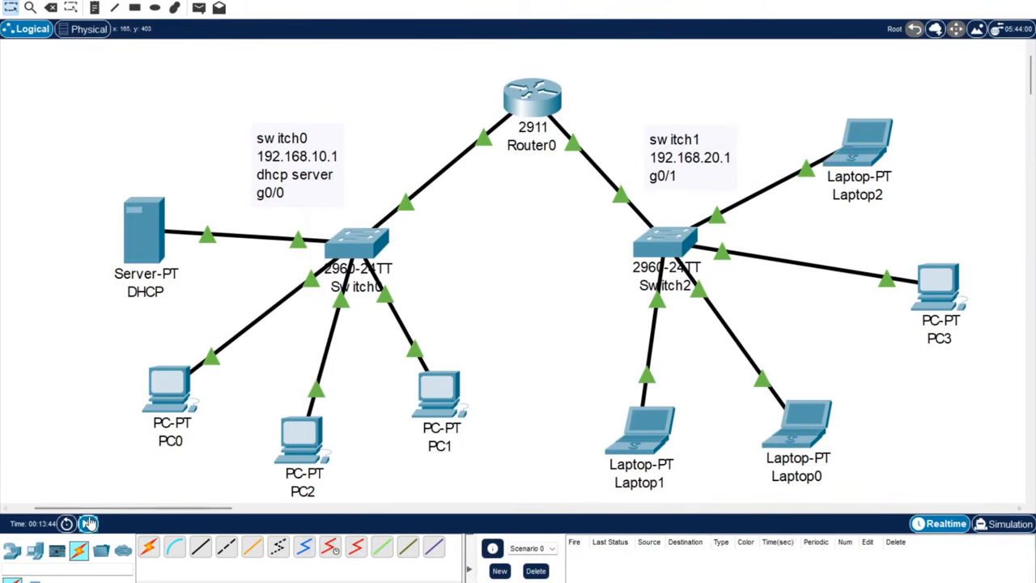
pyautogui.click(87, 523)
pyautogui.click(87, 523)
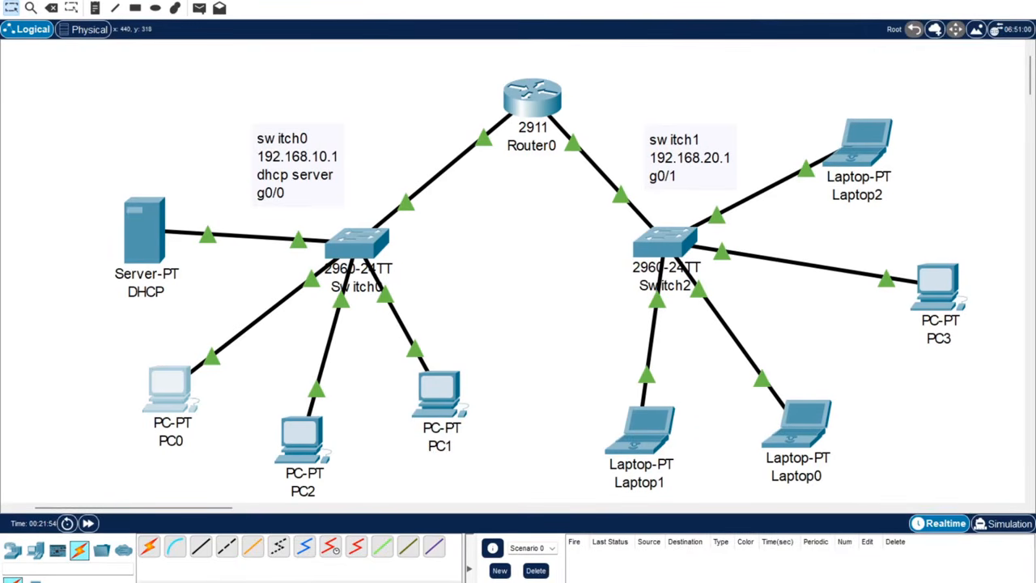
# From PC1's command prompt, ping 192.168.10.3.
pyautogui.click(439, 393)
pyautogui.click(631, 162)
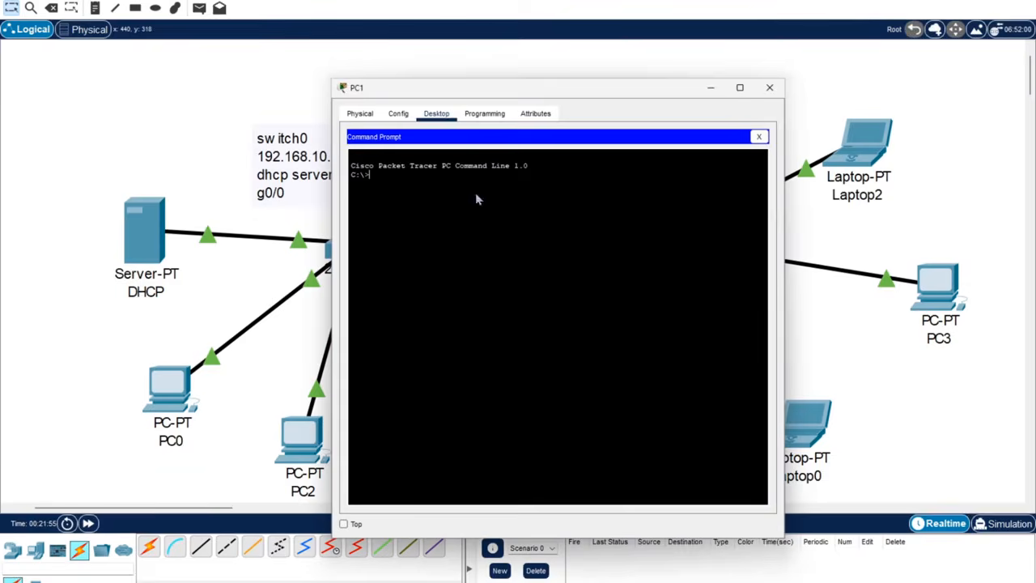
pyautogui.write('ping 192.168.10.3')
pyautogui.press('Return')
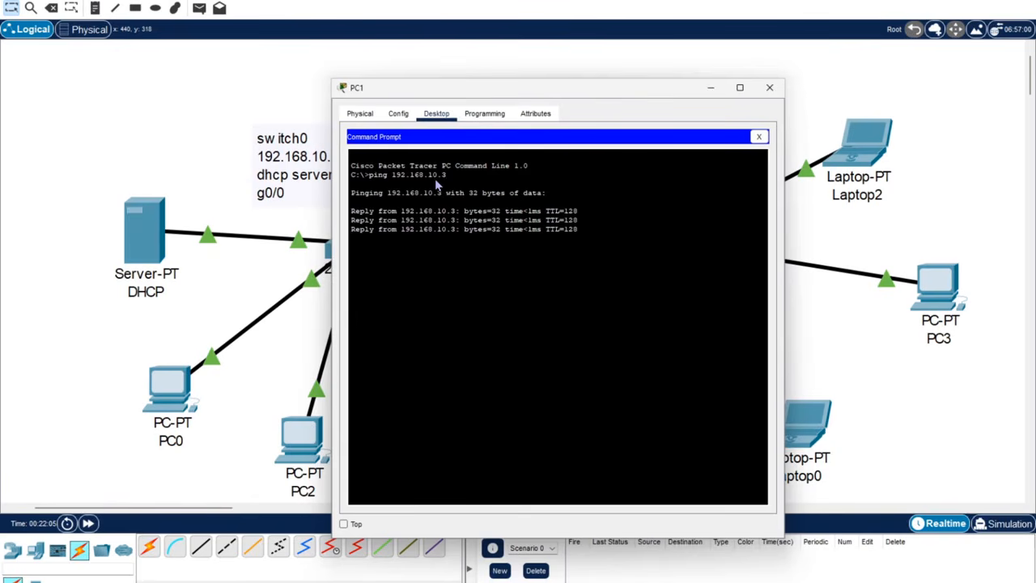
# Ping 192.168.10.2 and 192.168.10.4 from PC1, each with 0% loss, then close PC1.
pyautogui.press('Up')
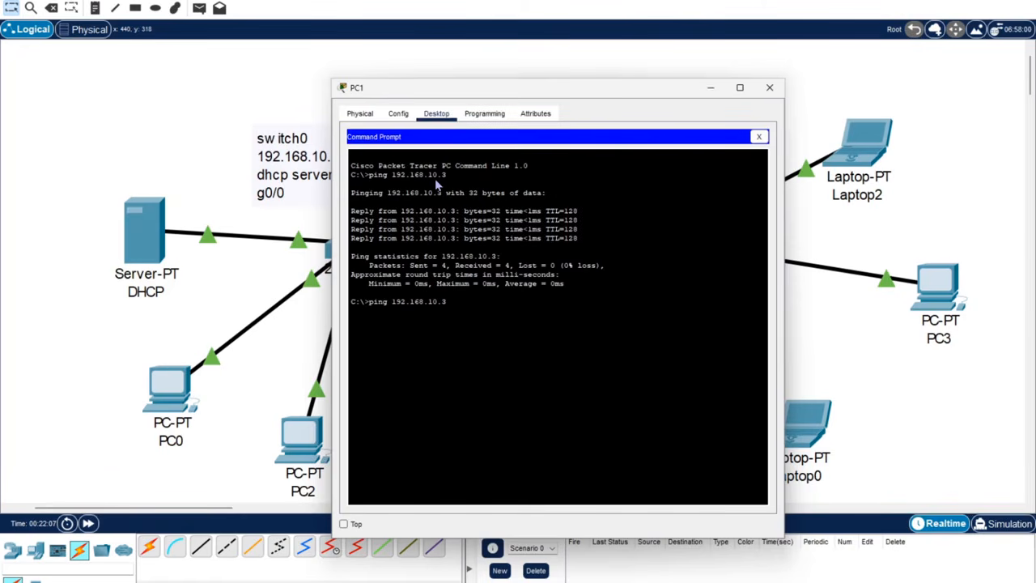
pyautogui.press('BackSpace')
pyautogui.write('2')
pyautogui.press('Return')
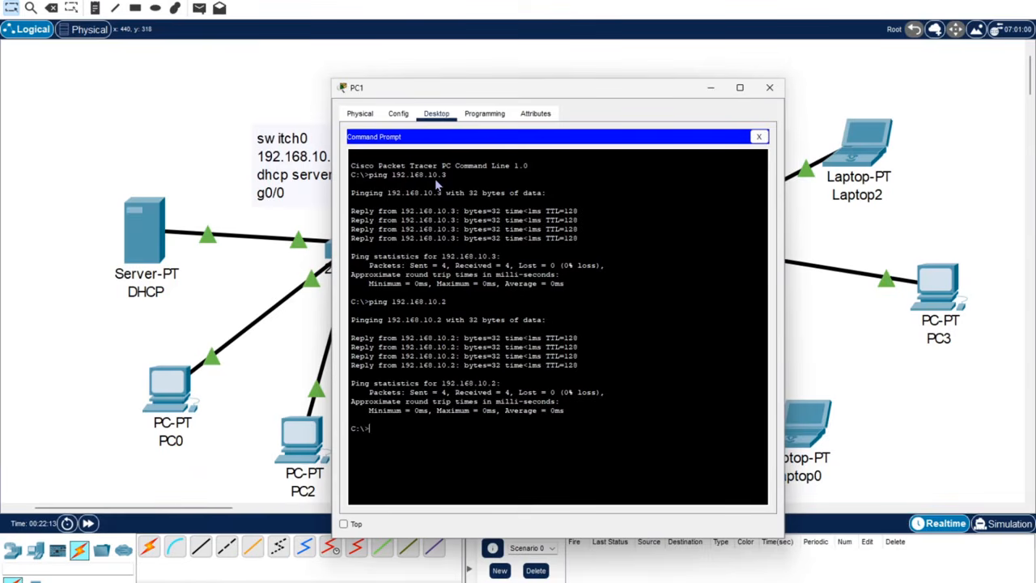
pyautogui.press('Up')
pyautogui.press('BackSpace')
pyautogui.write('4')
pyautogui.press('Return')
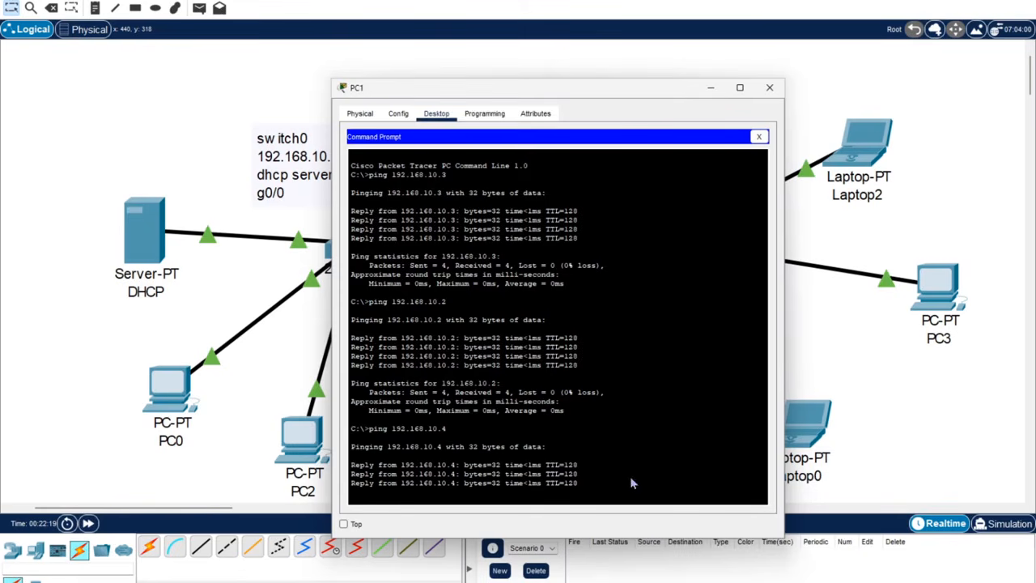
pyautogui.click(770, 87)
# Check Laptop1's IP configuration.
pyautogui.click(637, 433)
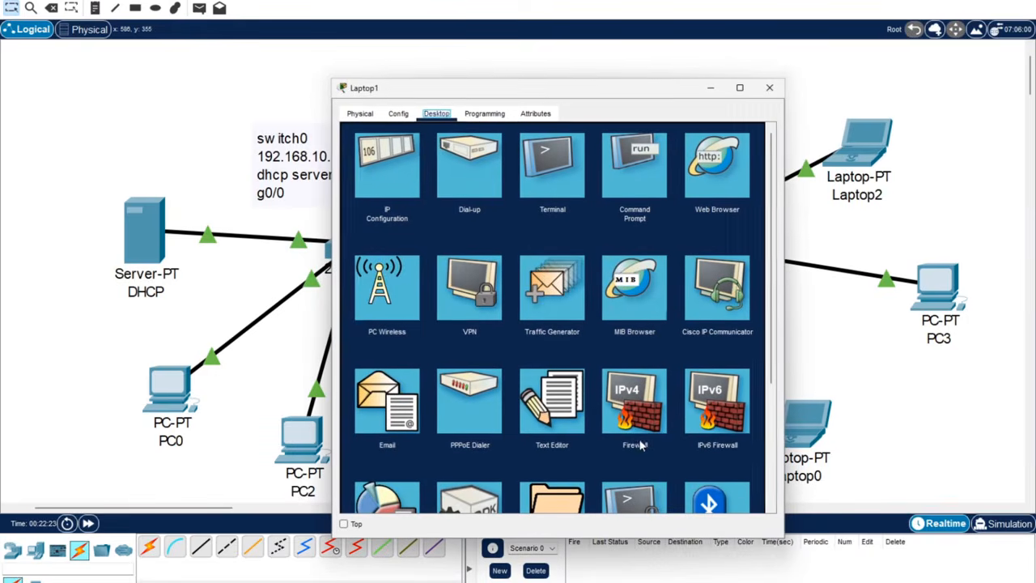
pyautogui.click(403, 170)
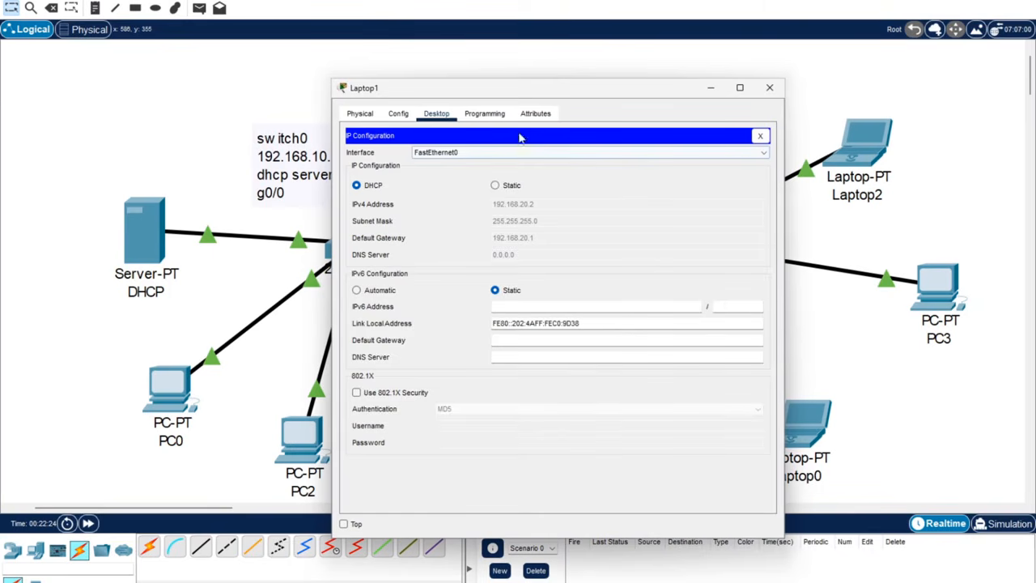
pyautogui.click(760, 136)
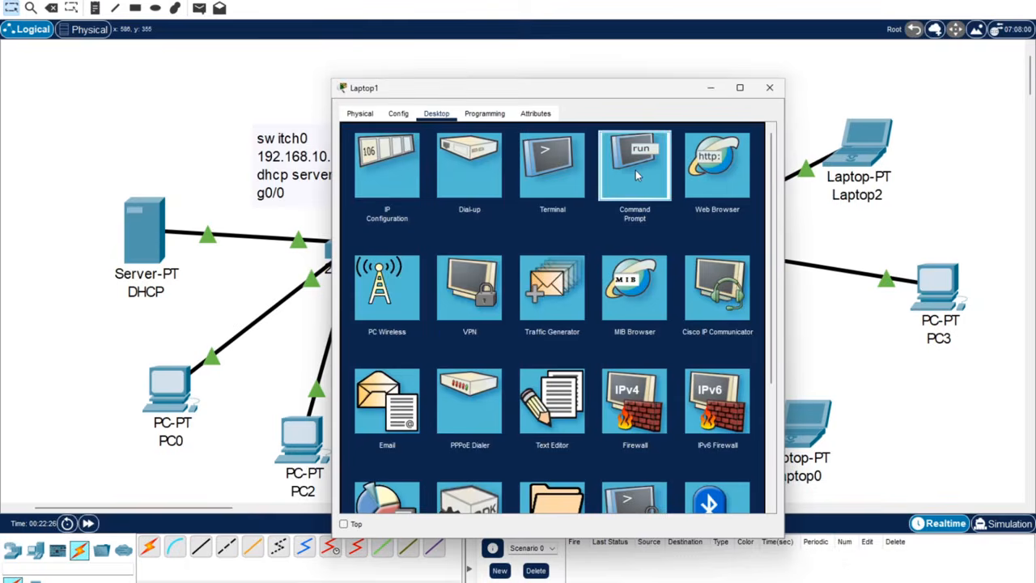
# From Laptop1's command prompt, ping 192.168.20.3 and 192.168.20.4.
pyautogui.click(636, 166)
pyautogui.write('pin')
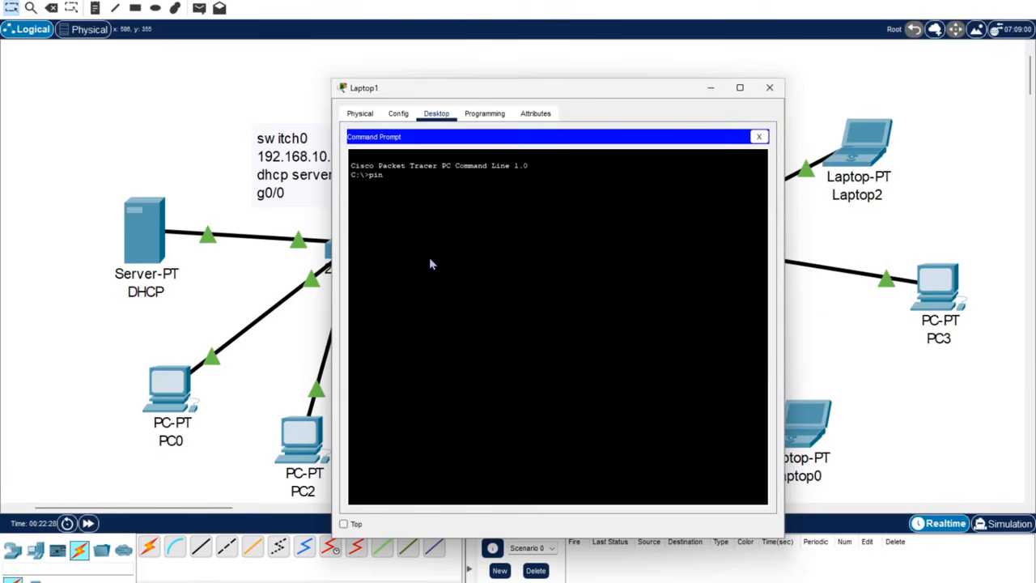
pyautogui.write('g 192.168.20.3')
pyautogui.press('Return')
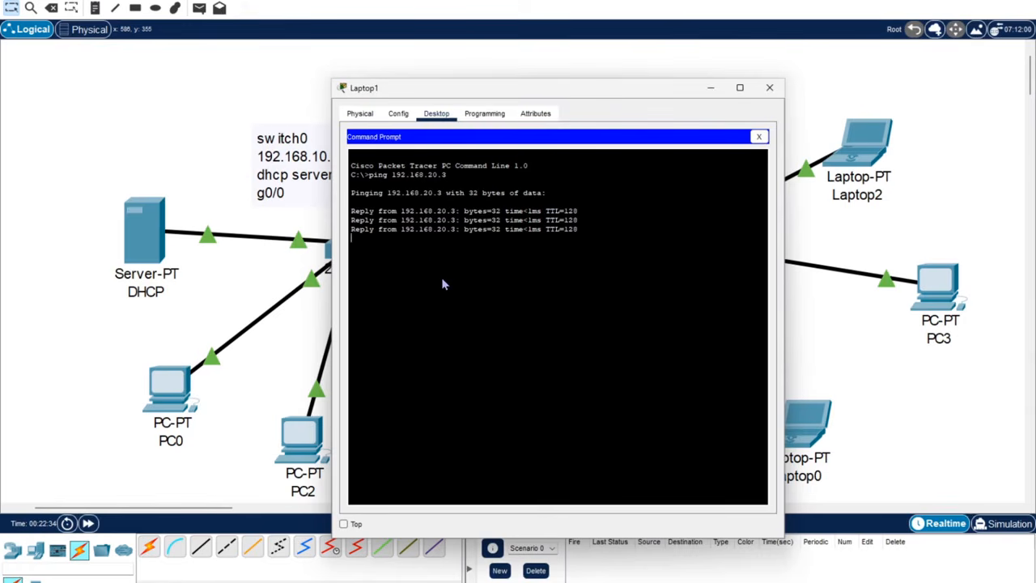
pyautogui.press('Up')
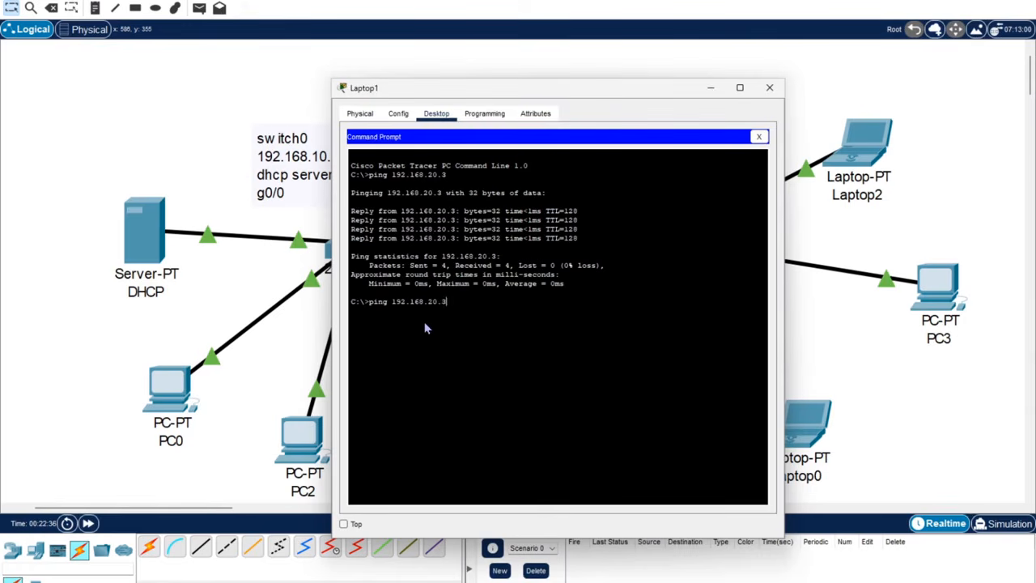
pyautogui.write('4')
pyautogui.press('Return')
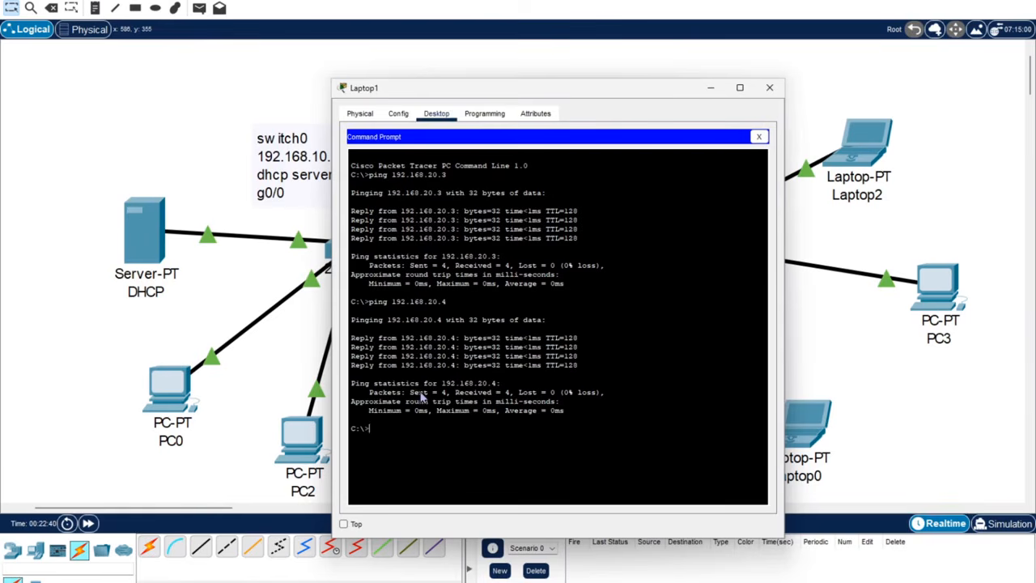
# Ping 192.168.20.5 and 192.168.20.6, close Laptop1, and open Switch0's device window.
pyautogui.press('Up')
pyautogui.write('5')
pyautogui.press('Return')
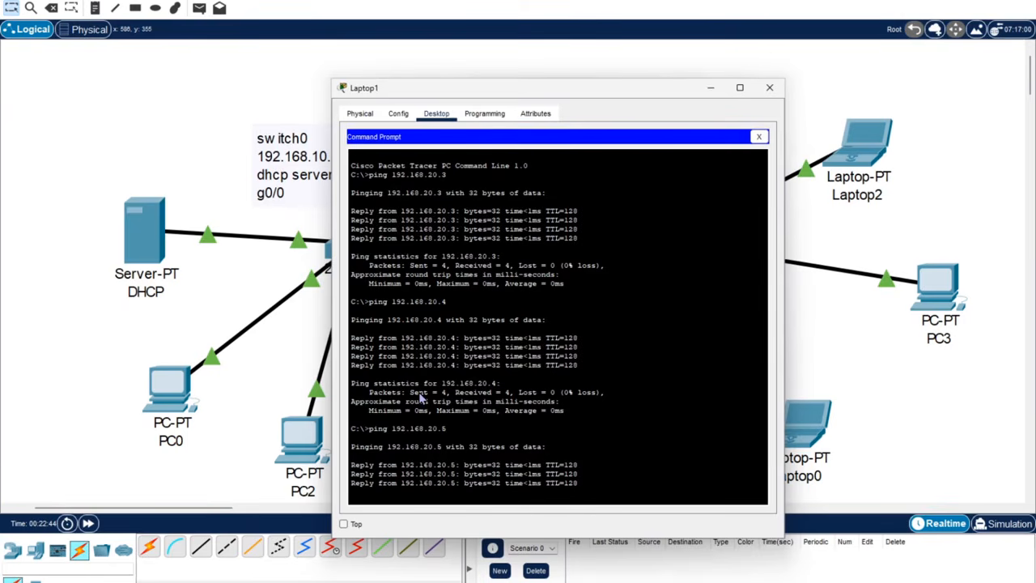
pyautogui.press('Up')
pyautogui.press('BackSpace')
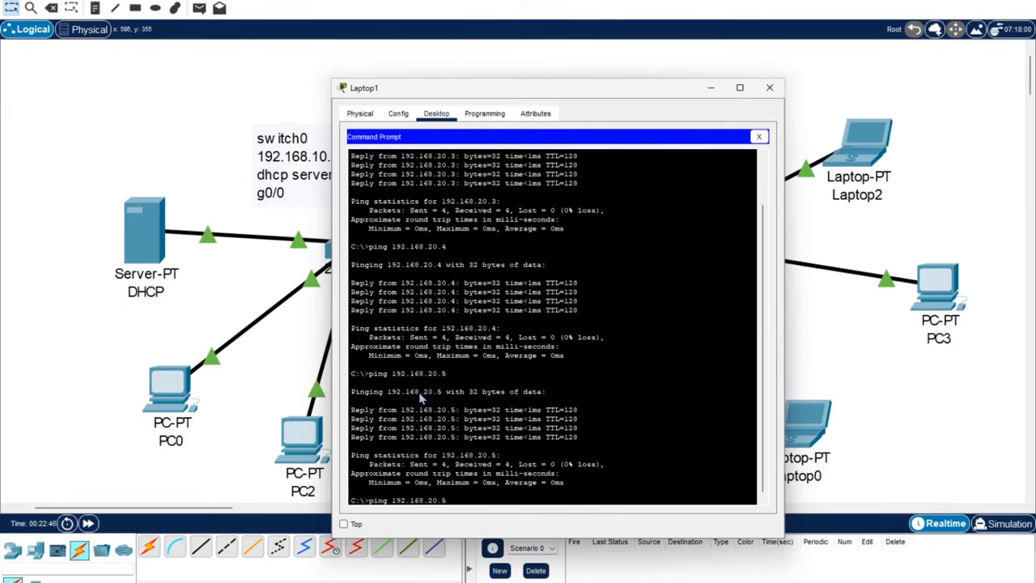
pyautogui.write('6')
pyautogui.press('Return')
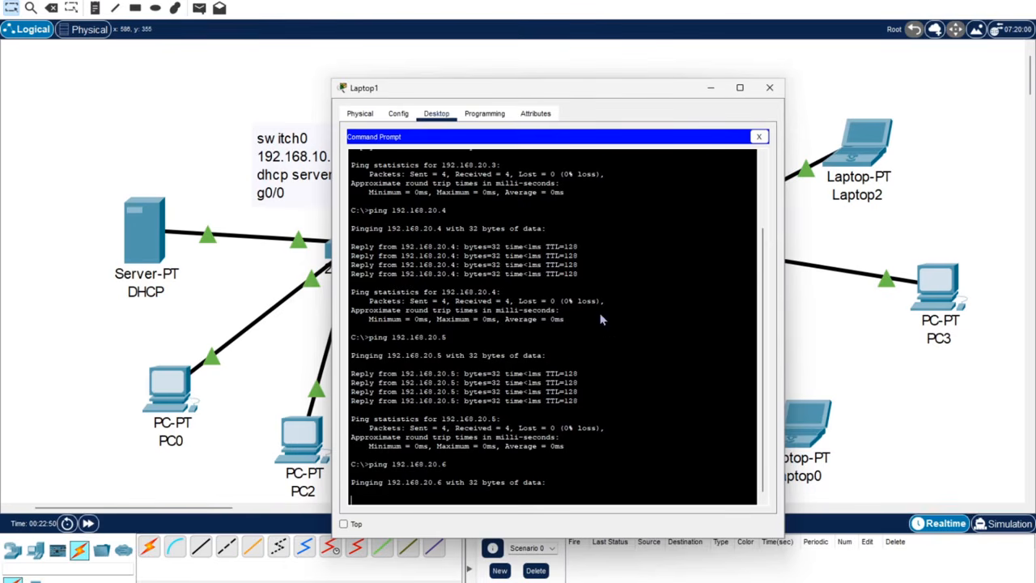
pyautogui.click(770, 87)
pyautogui.click(380, 241)
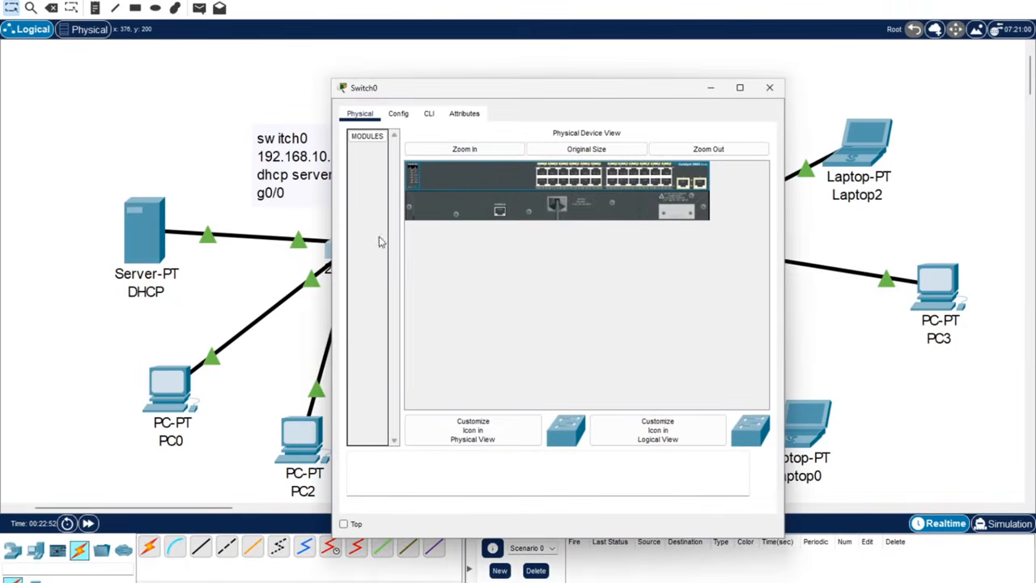
# Glance at Switch0's CLI and config tabs, close it, and enter Simulation mode.
pyautogui.click(428, 114)
pyautogui.click(399, 113)
pyautogui.click(770, 87)
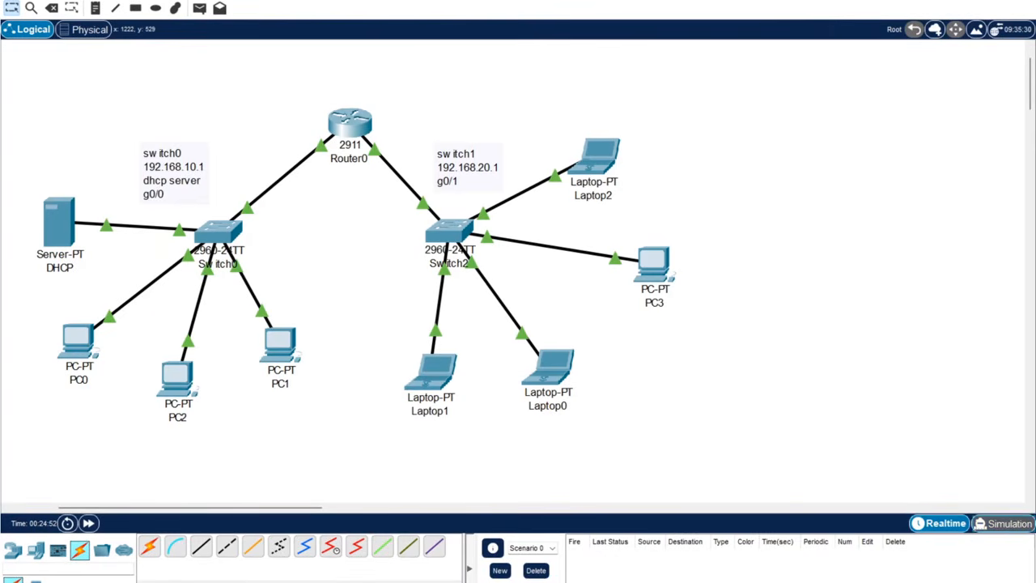
pyautogui.click(1007, 523)
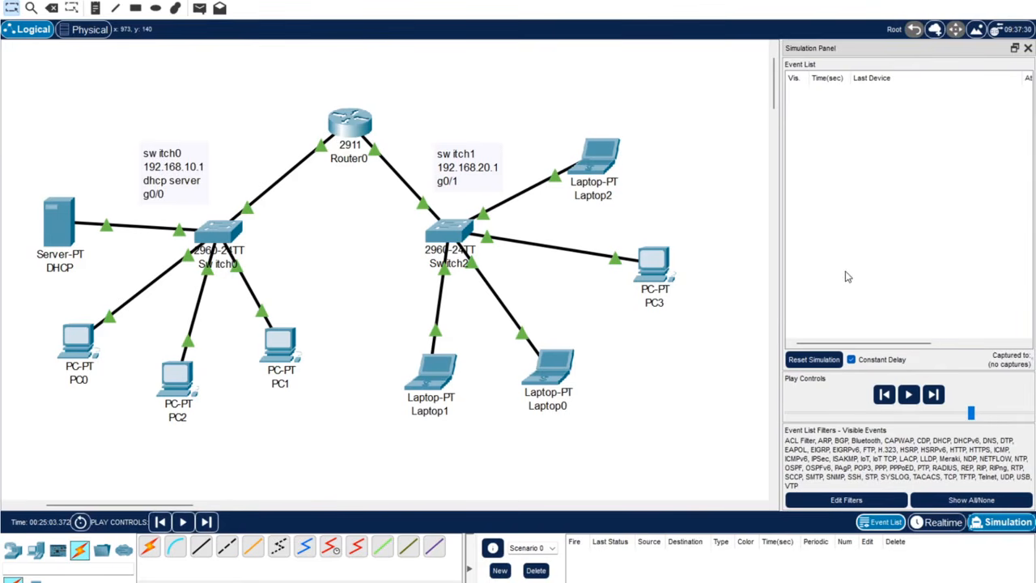
# Make PC0 send a DHCP Discover by toggling its IP configuration from Static back to DHCP.
pyautogui.click(71, 341)
pyautogui.click(370, 179)
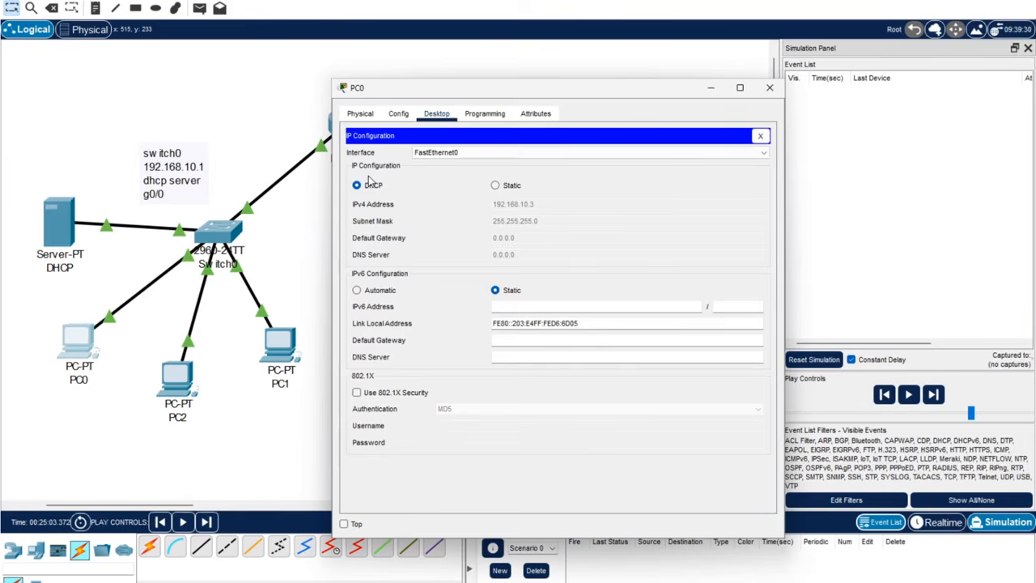
pyautogui.click(503, 186)
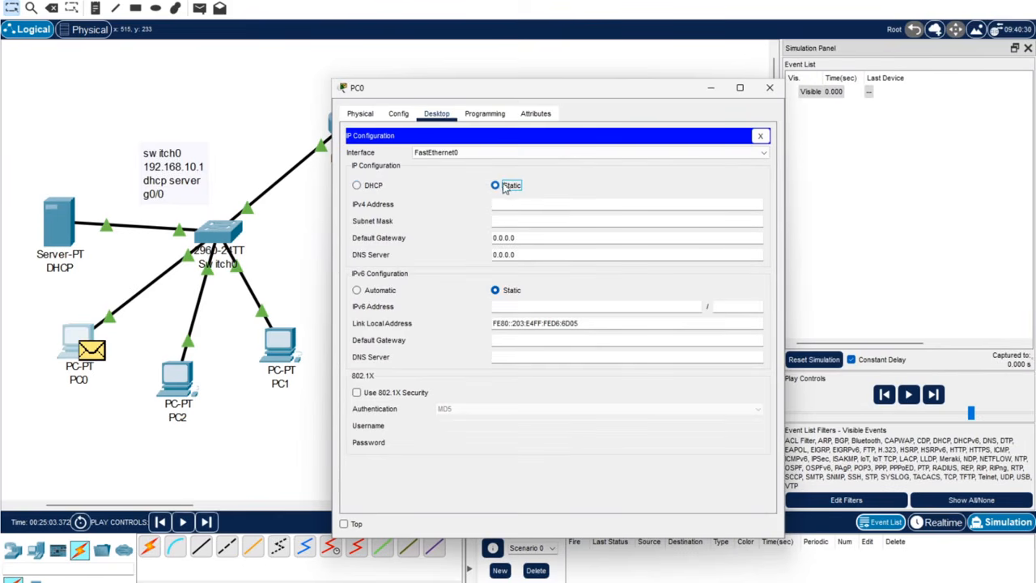
pyautogui.click(358, 185)
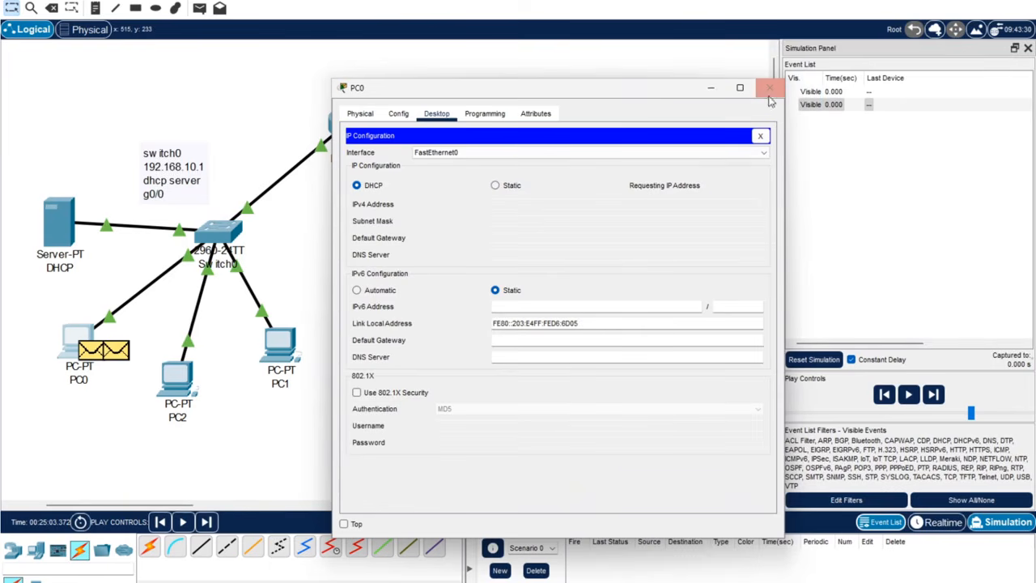
pyautogui.click(769, 88)
# Examine the captured DHCP packet's PDU details and header formats.
pyautogui.click(869, 105)
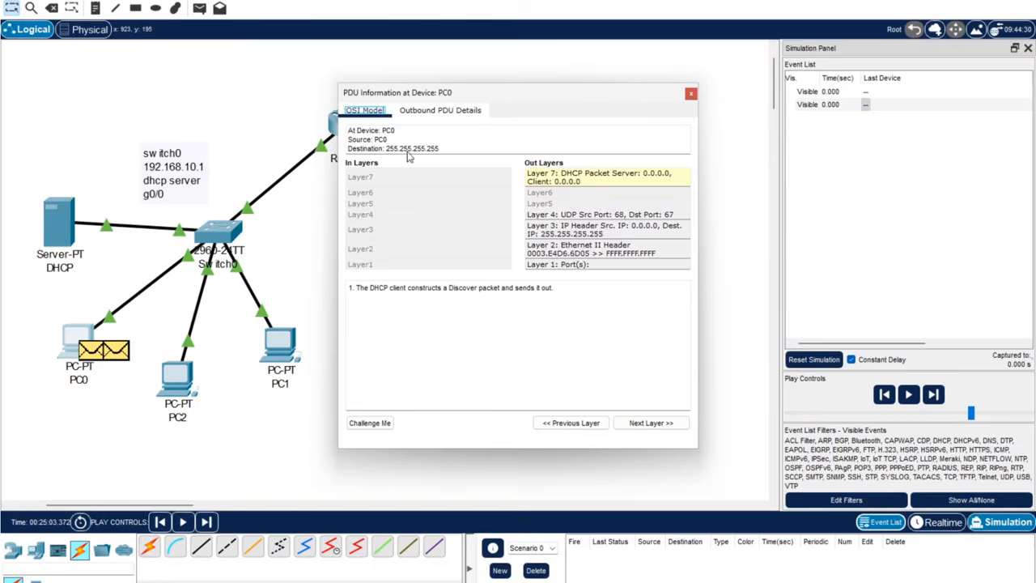
pyautogui.click(408, 112)
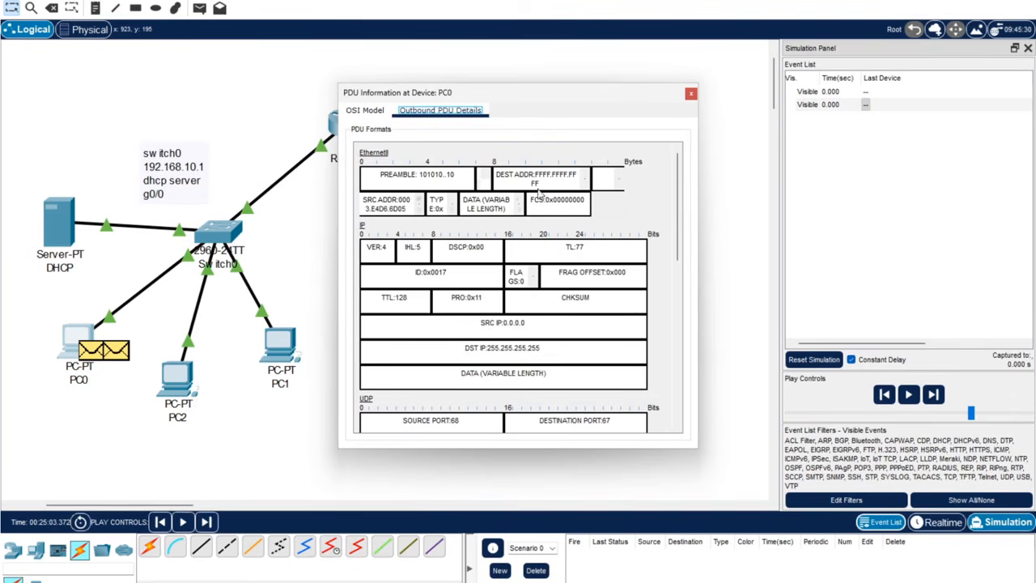
pyautogui.scroll(-1, 682, 169)
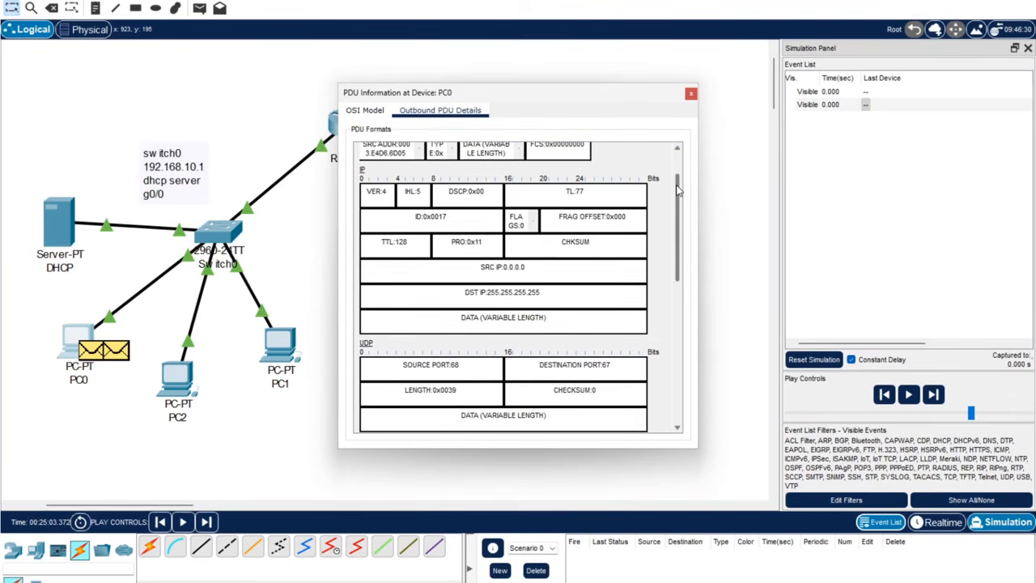
pyautogui.scroll(-1, 682, 186)
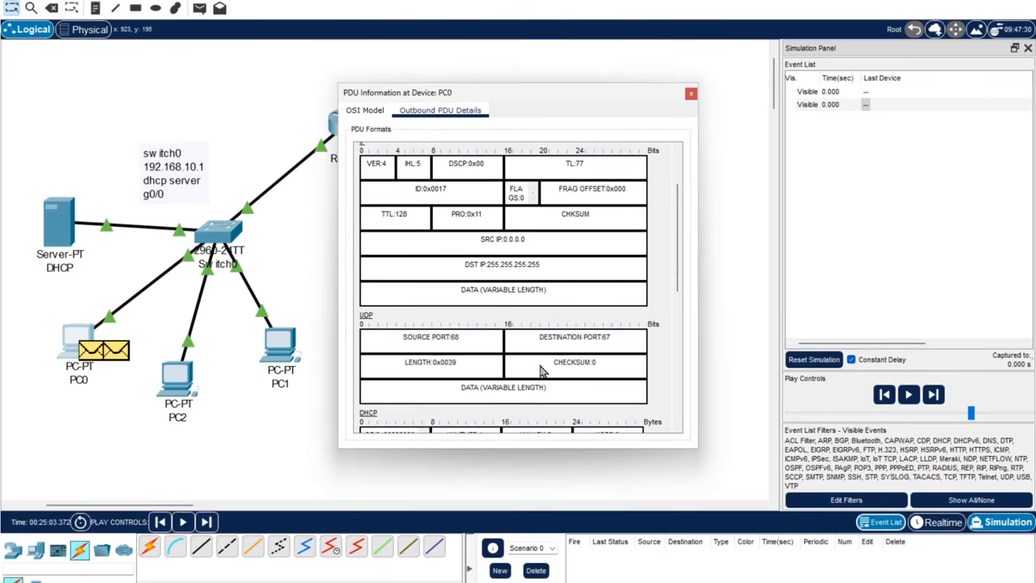
pyautogui.moveTo(677, 207); pyautogui.dragTo(690, 130)
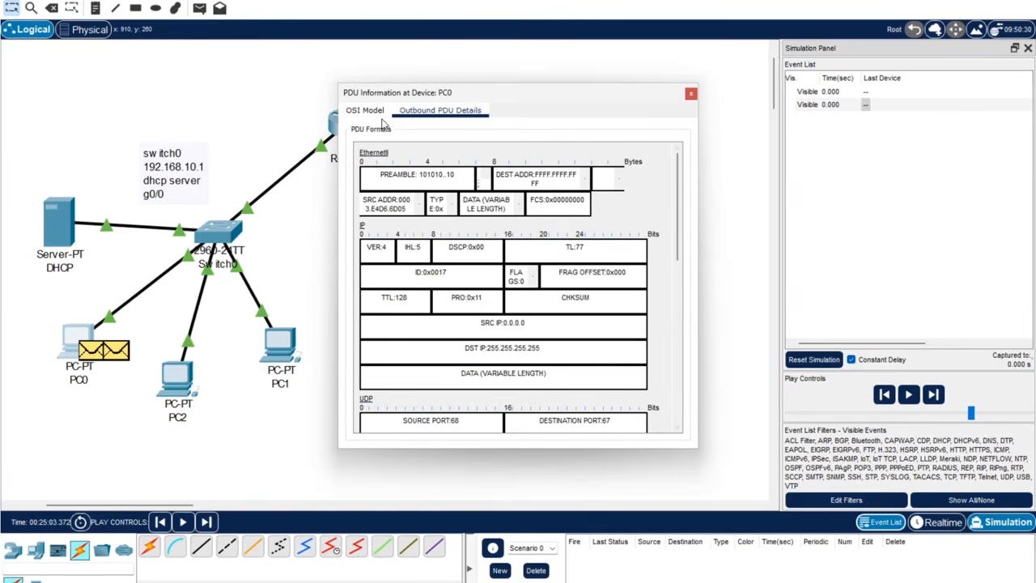
pyautogui.click(865, 96)
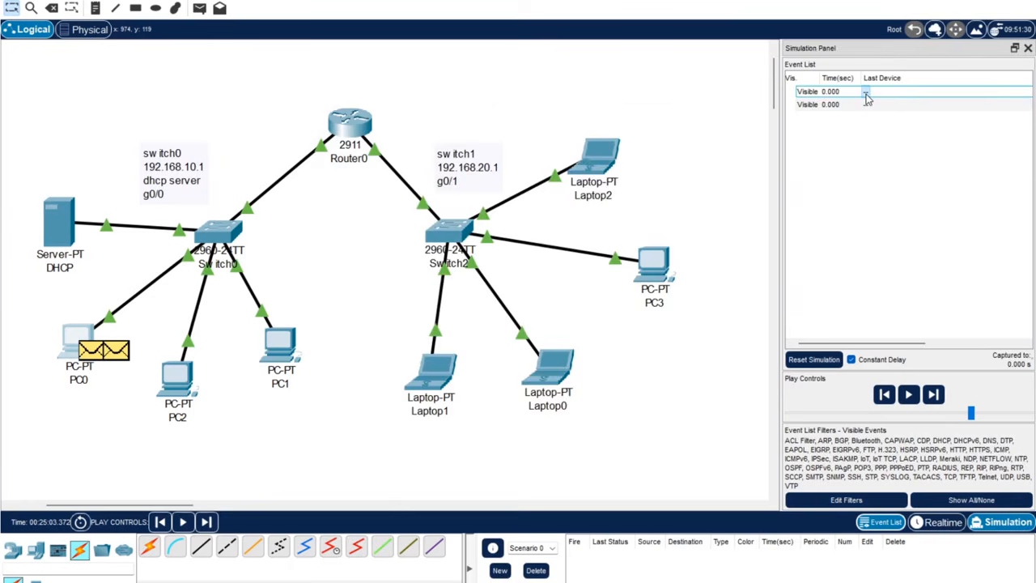
pyautogui.click(866, 96)
pyautogui.click(414, 115)
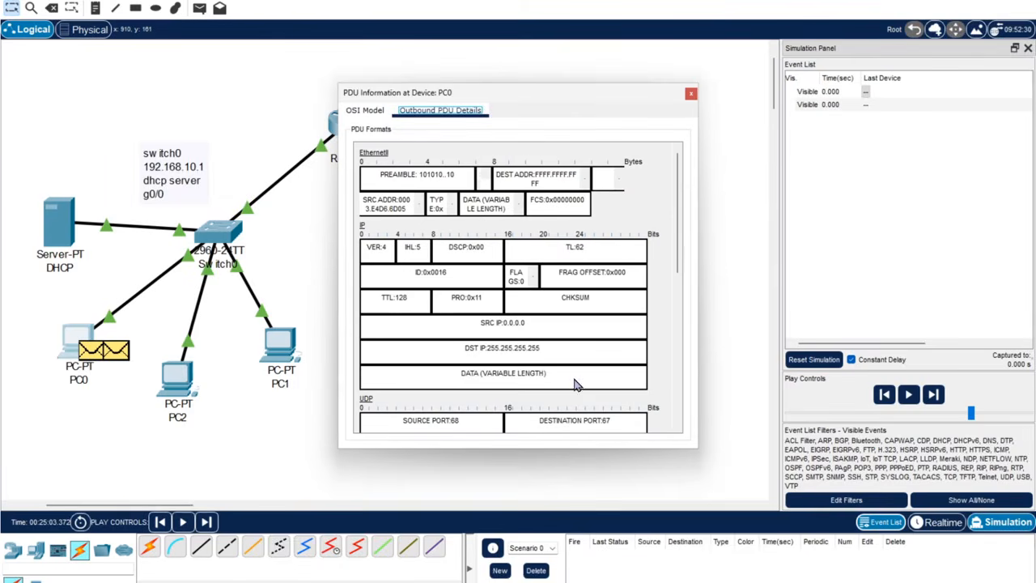
pyautogui.click(691, 92)
# Return to Realtime mode with PC0's IP configuration moved aside to show the topology.
pyautogui.moveTo(592, 579)
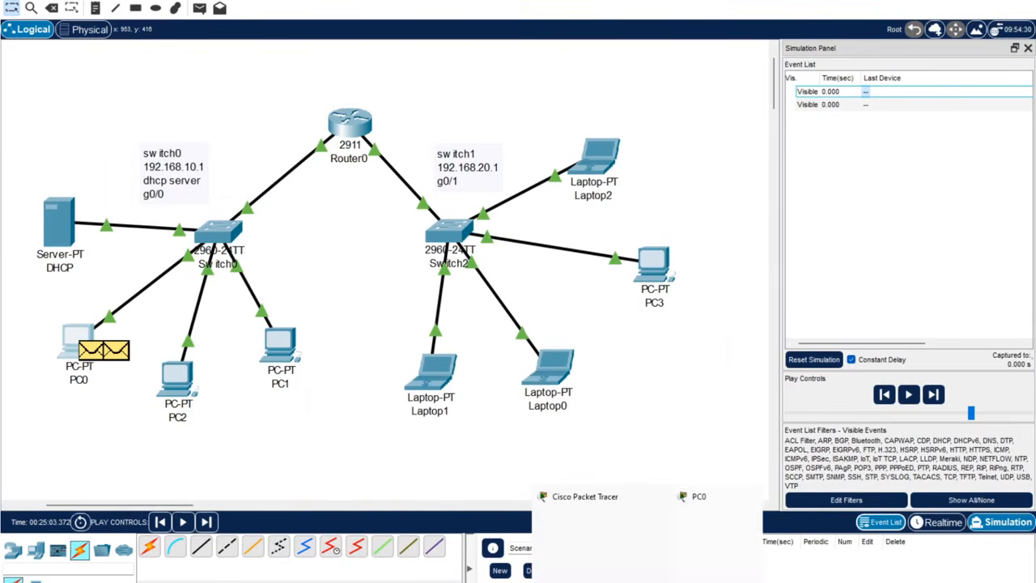
pyautogui.click(694, 566)
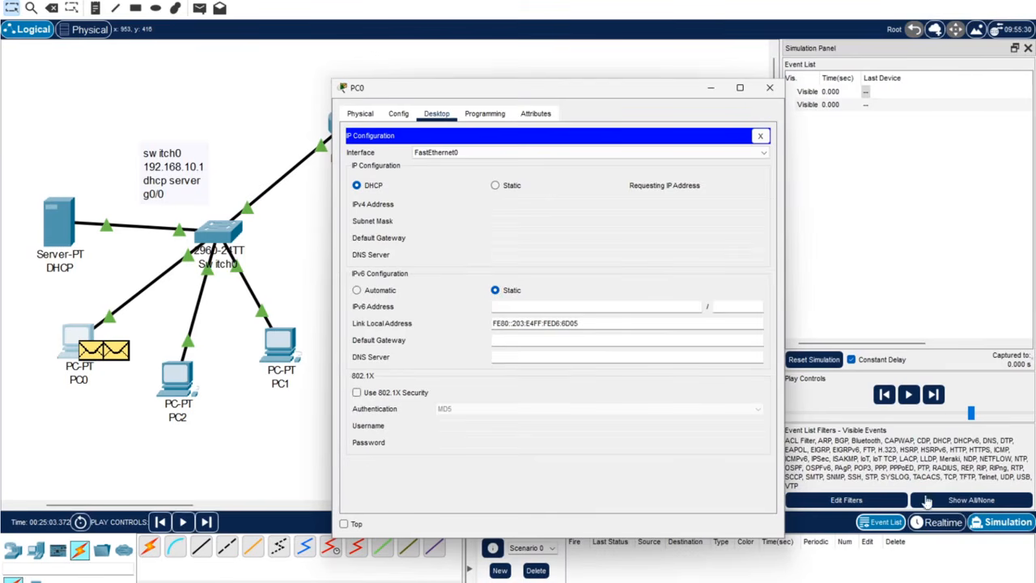
pyautogui.click(943, 526)
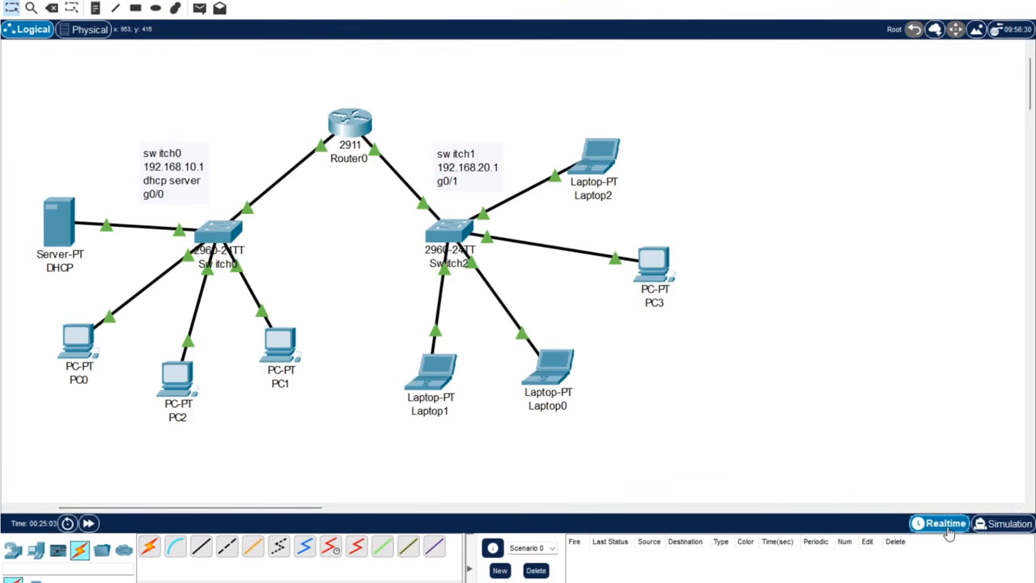
pyautogui.moveTo(591, 579)
pyautogui.click(712, 549)
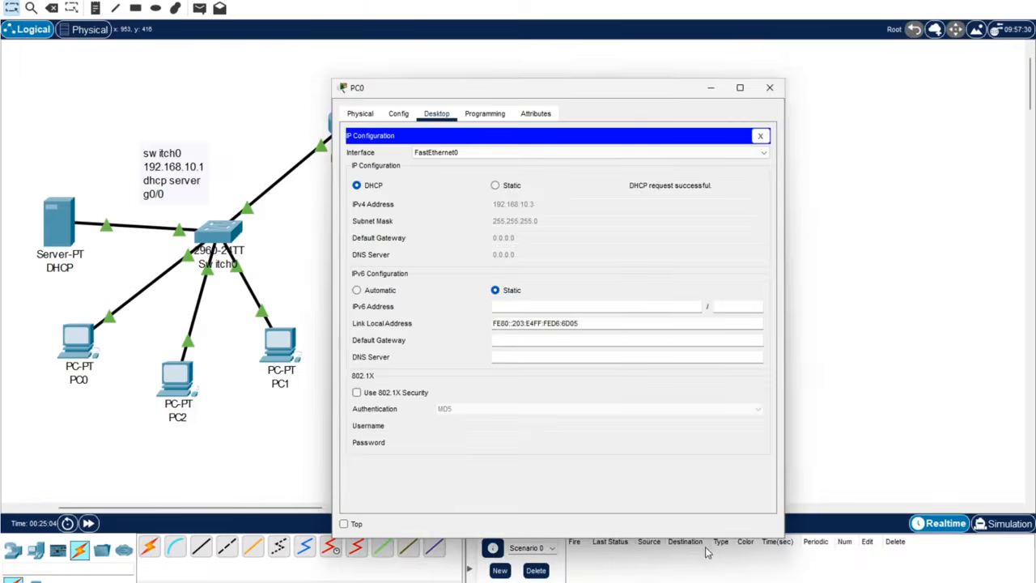
pyautogui.moveTo(544, 84); pyautogui.dragTo(753, 71)
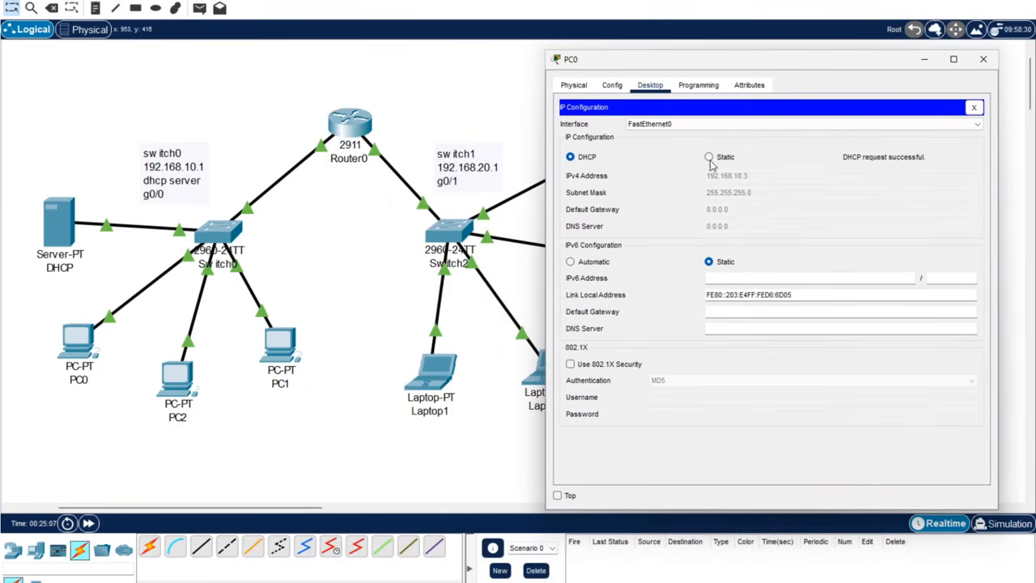
# Toggle PC0 between Static and DHCP until it leases 192.168.10.7 / 255.255.255.0.
pyautogui.click(710, 157)
pyautogui.click(580, 159)
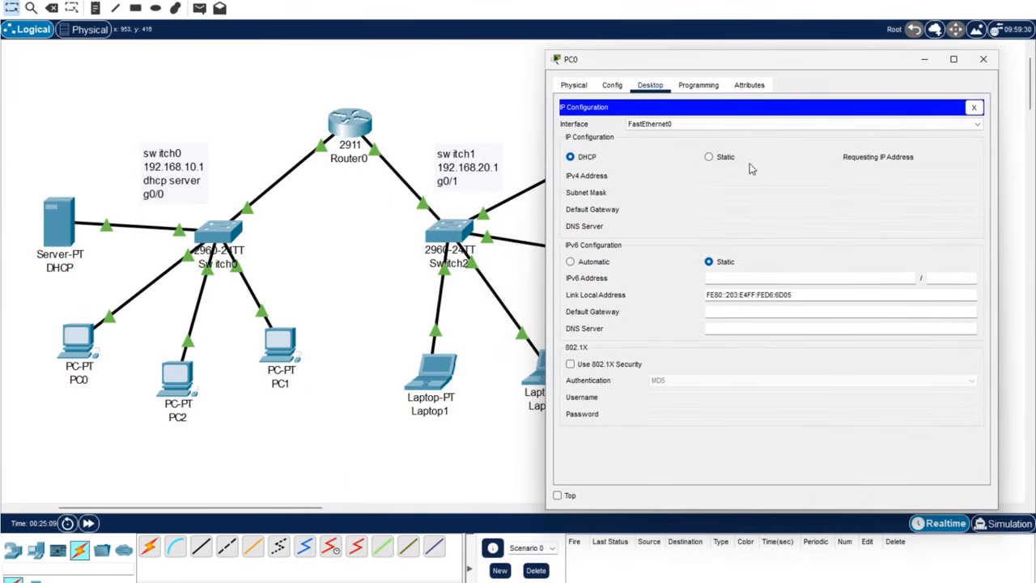
pyautogui.click(708, 158)
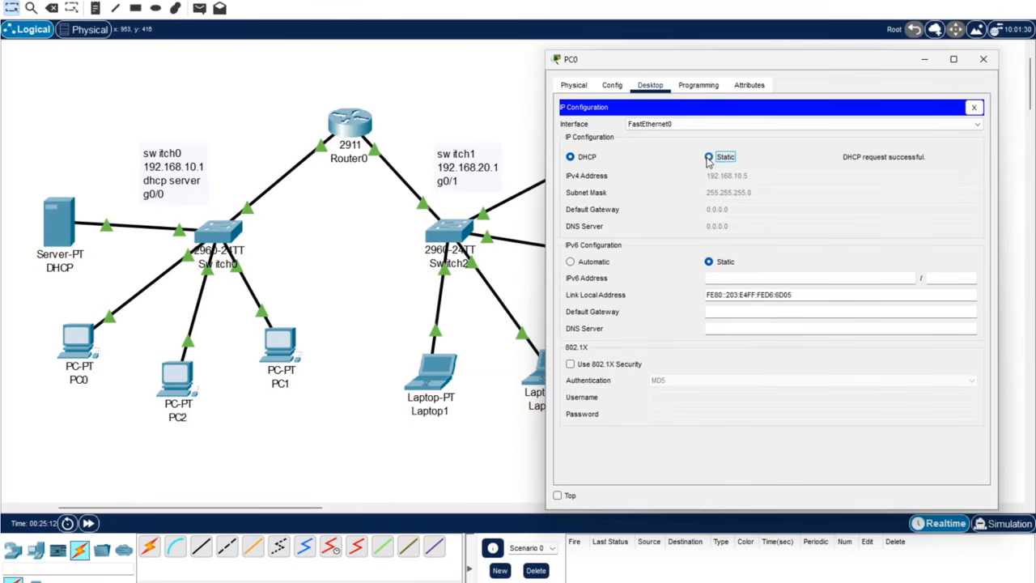
pyautogui.click(572, 159)
pyautogui.click(709, 157)
pyautogui.click(585, 159)
pyautogui.click(982, 60)
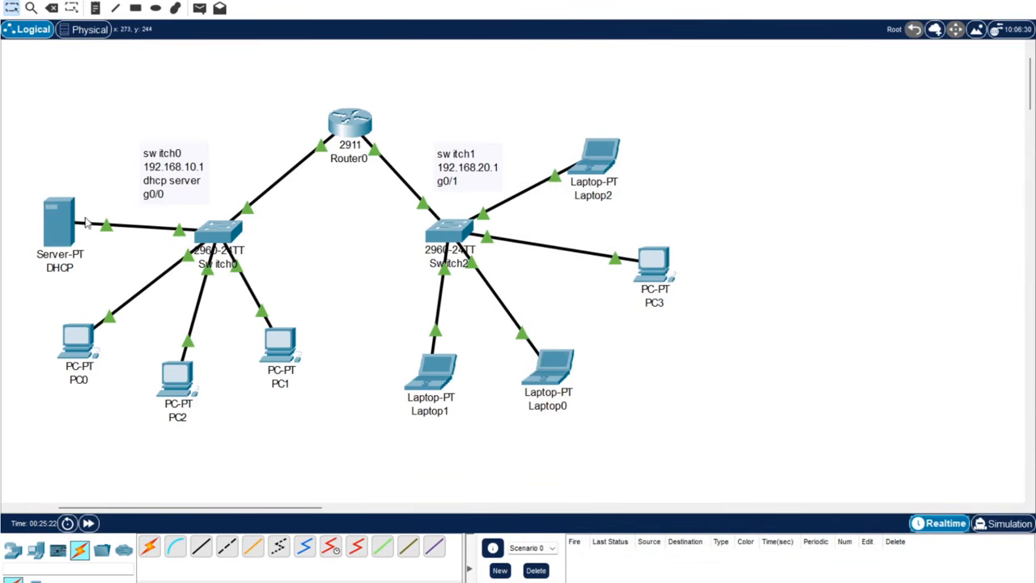
pyautogui.moveTo(332, 508); pyautogui.dragTo(288, 508)
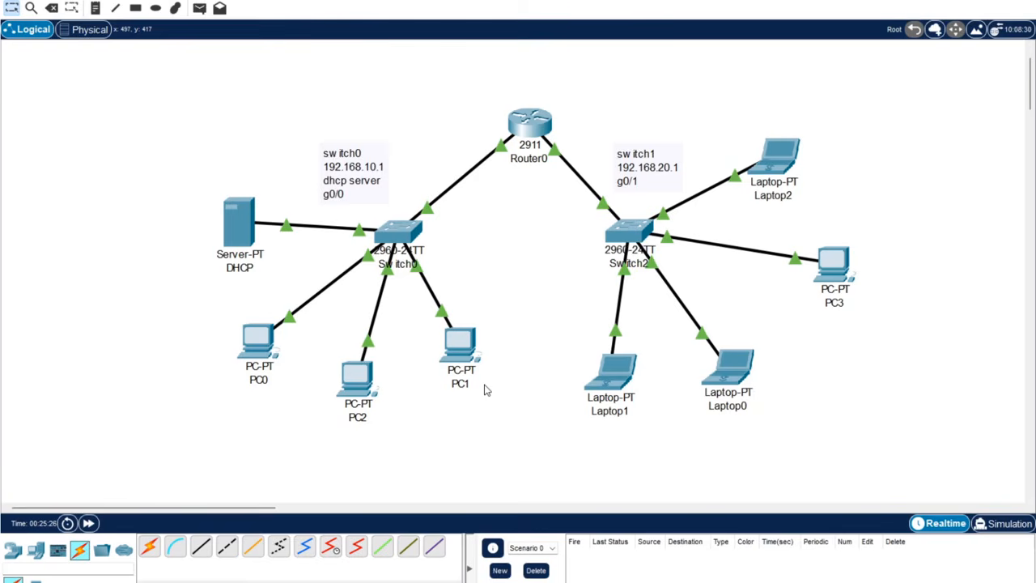